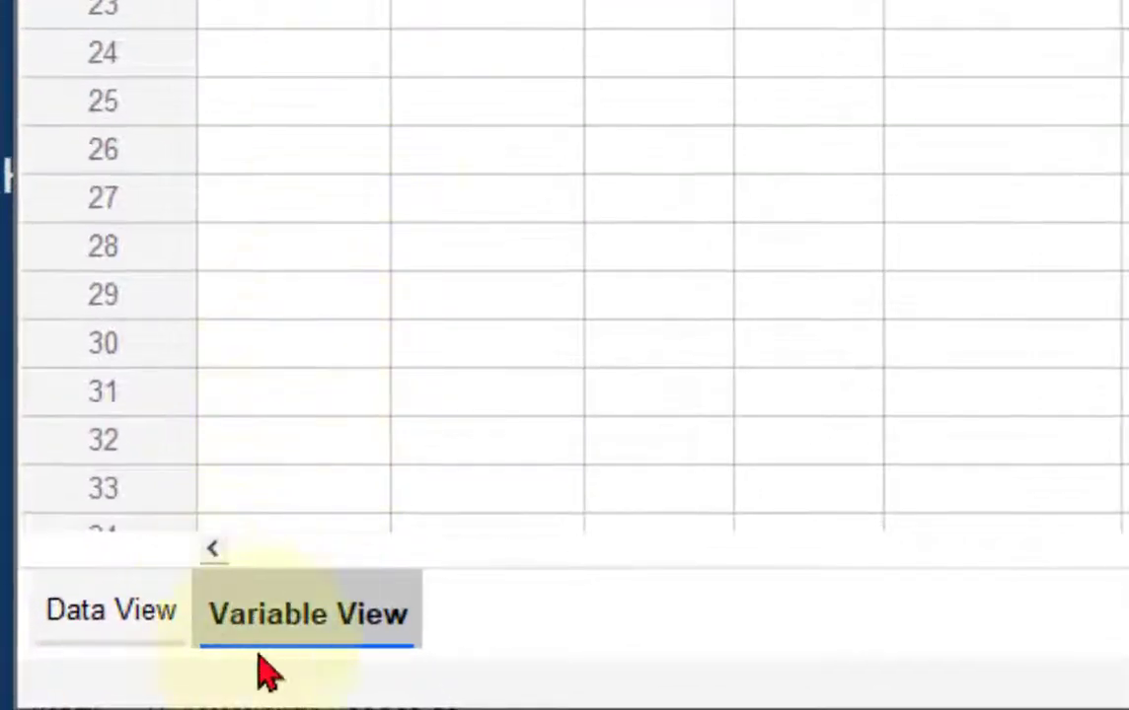
- Switch the empty SPSS Data Editor from Variable View to Data View
left_click(134, 628)
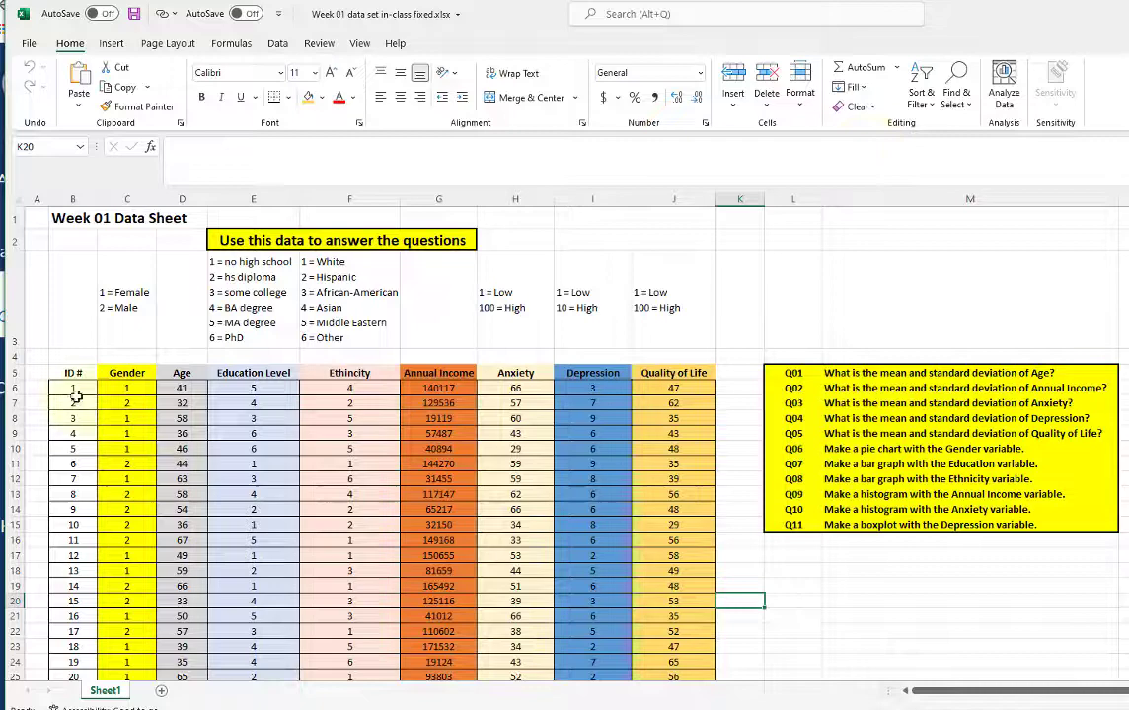
- Copy Excel's 26 data rows (B6:J31, ID through Quality of Life) and return to SPSS
left_click_drag(74, 389, 674, 623)
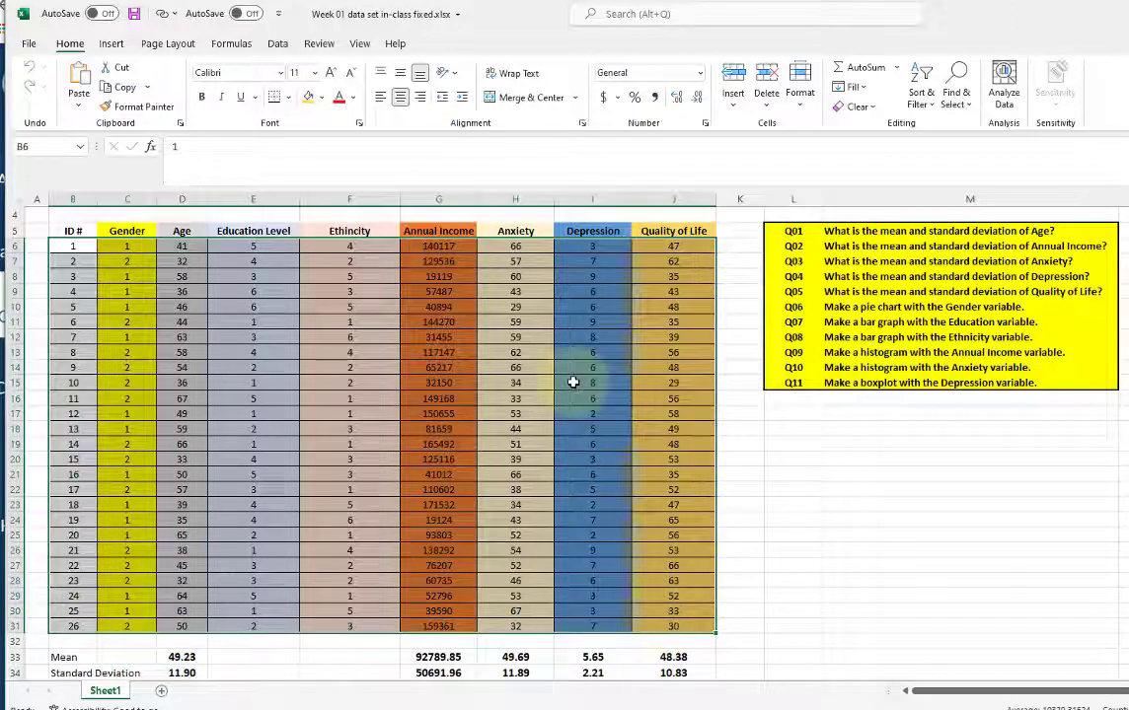
right_click(578, 327)
left_click(616, 360)
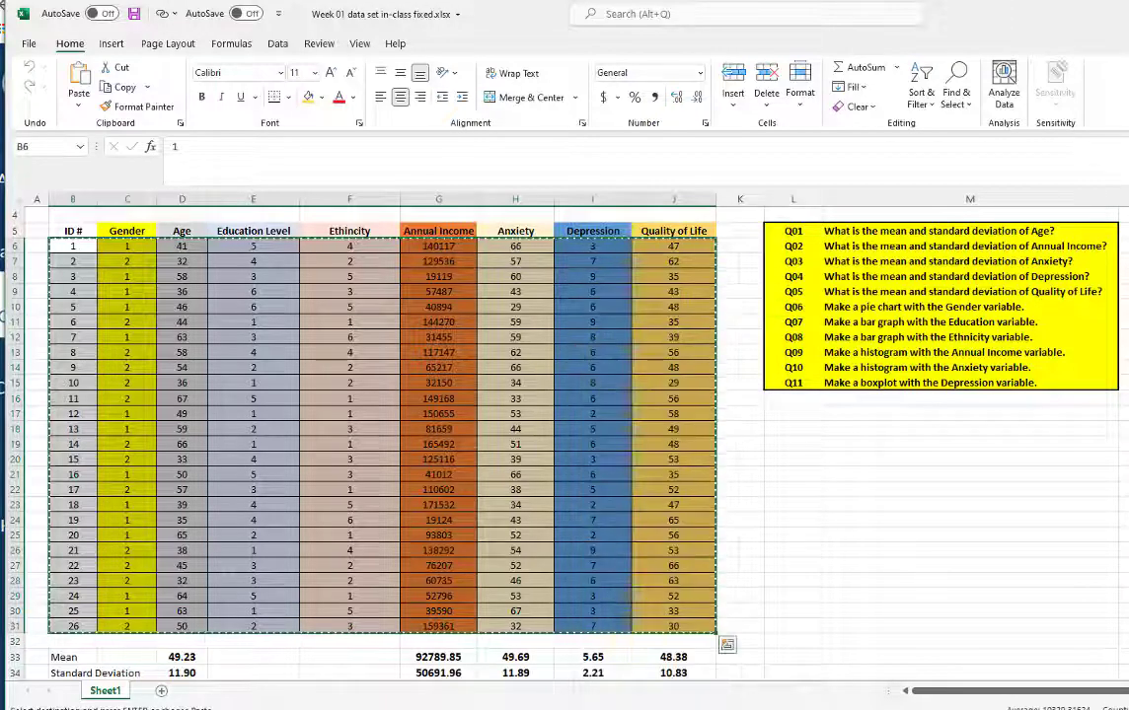
key("alt+Tab")
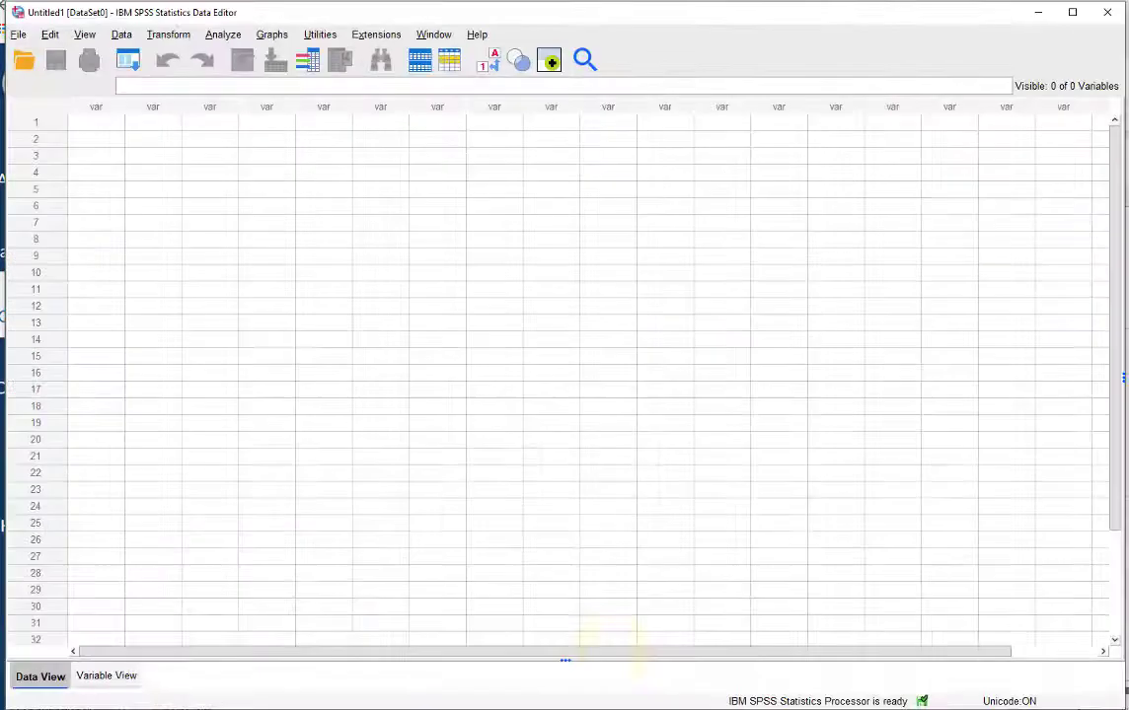
- Paste the 26 copied rows into the SPSS grid as VAR00001–VAR00009 and show Variable View
left_click(96, 126)
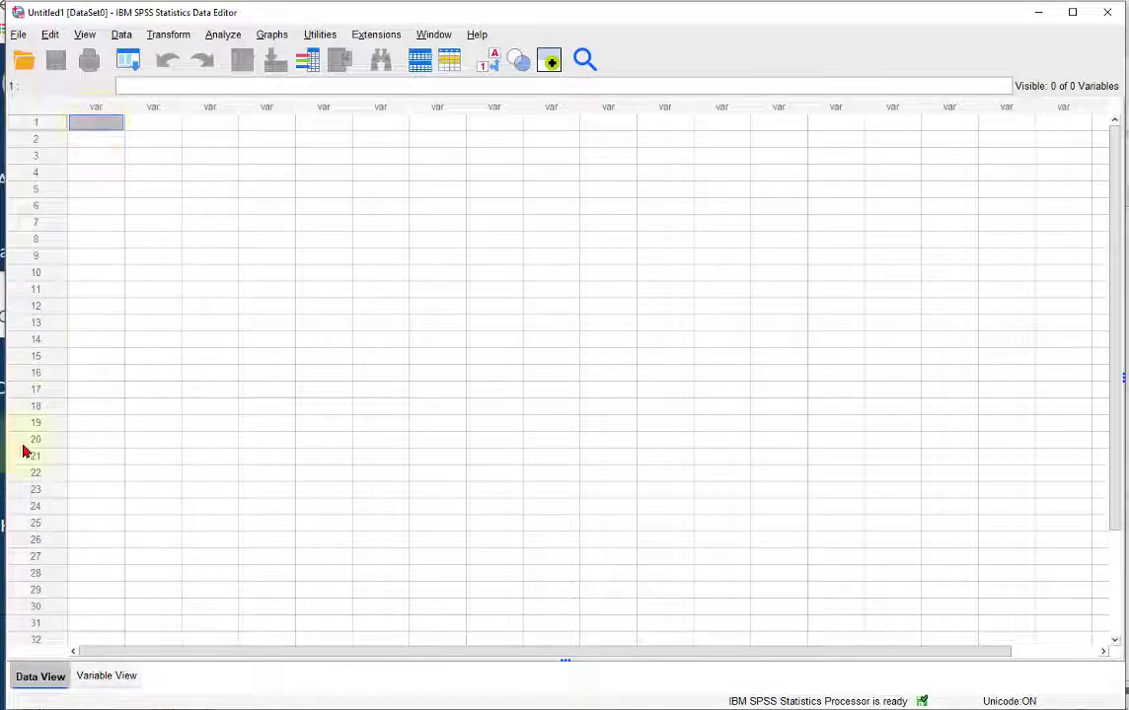
right_click(86, 132)
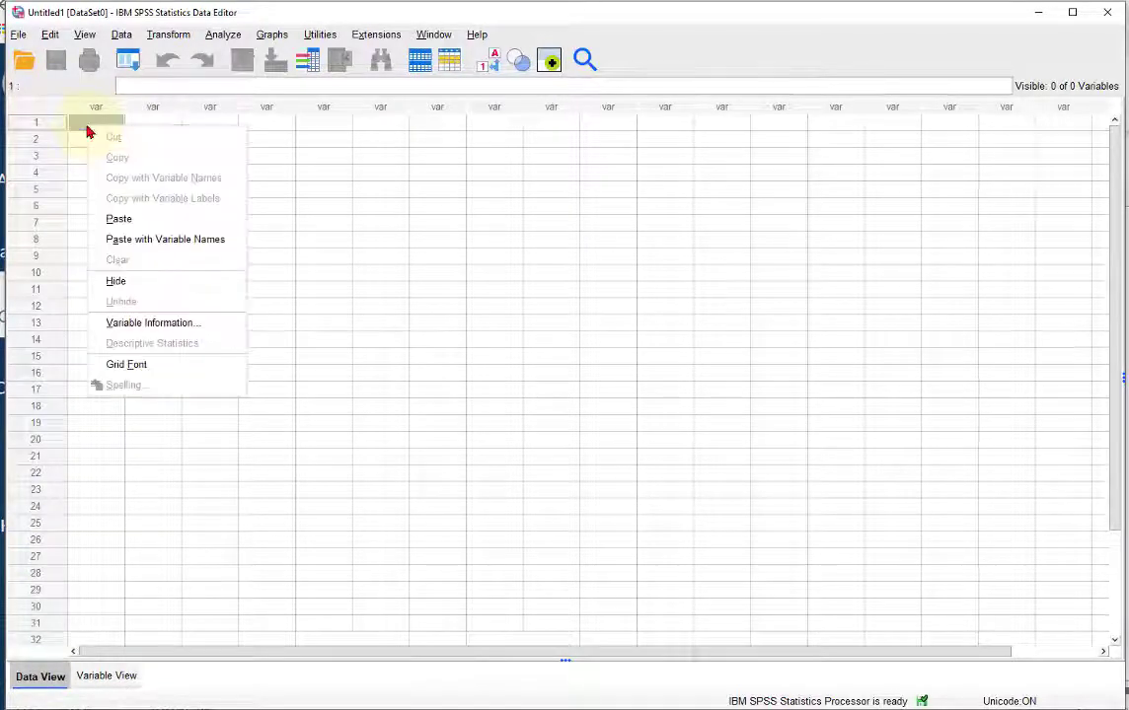
left_click(114, 218)
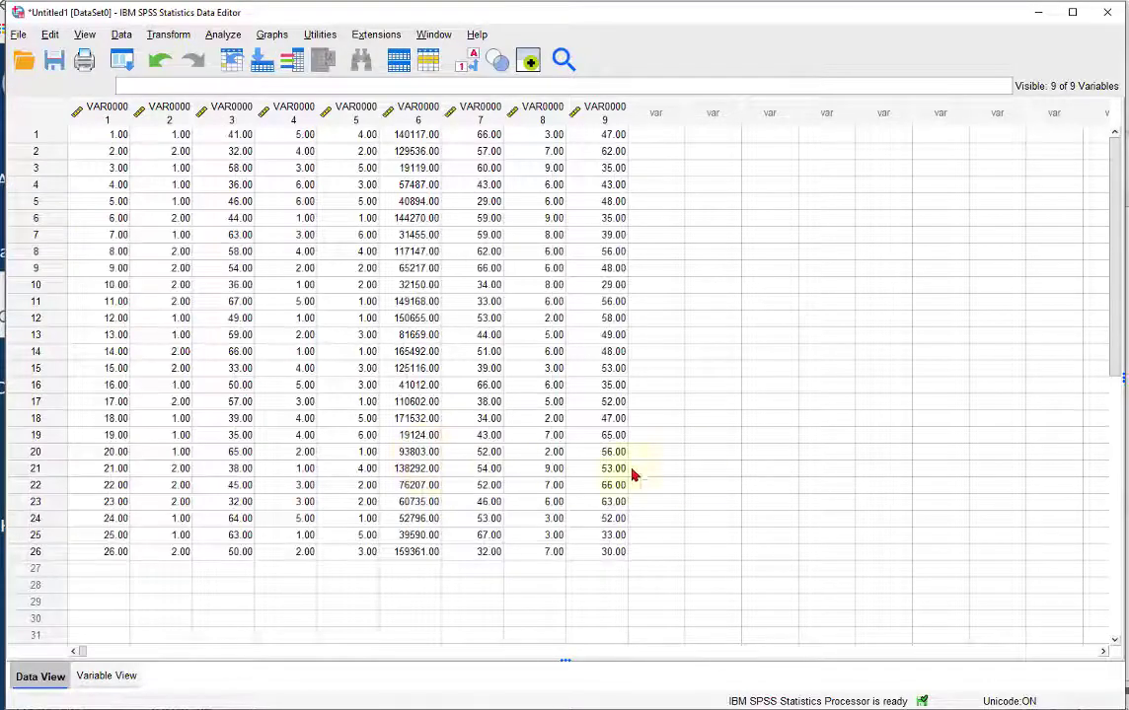
left_click(119, 676)
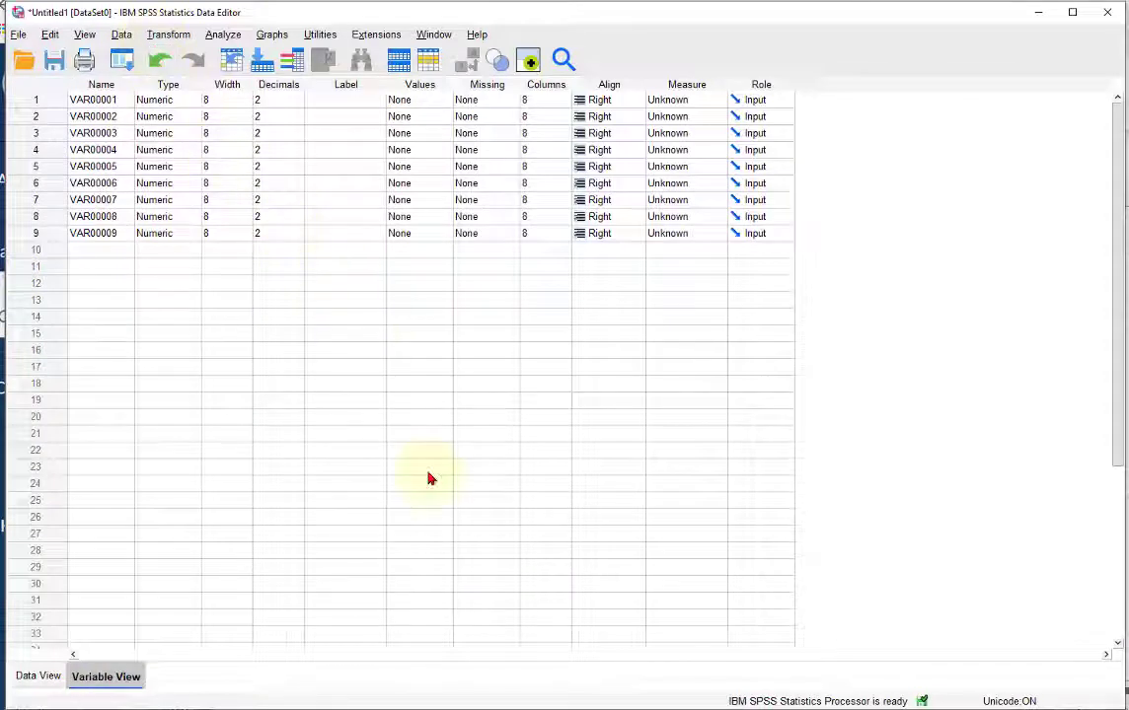
- Copy the header row B5:J5 and paste it transposed down column O starting at O6
key("alt+Tab")
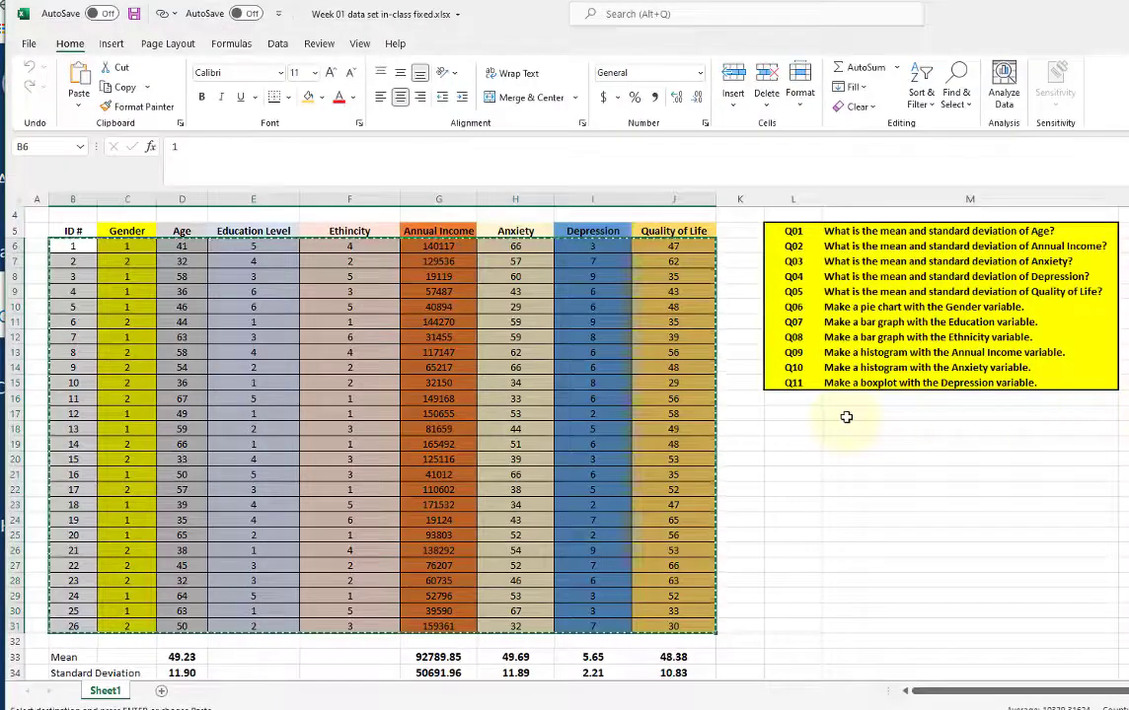
scroll(844, 415, "up", 2)
left_click_drag(63, 375, 636, 373)
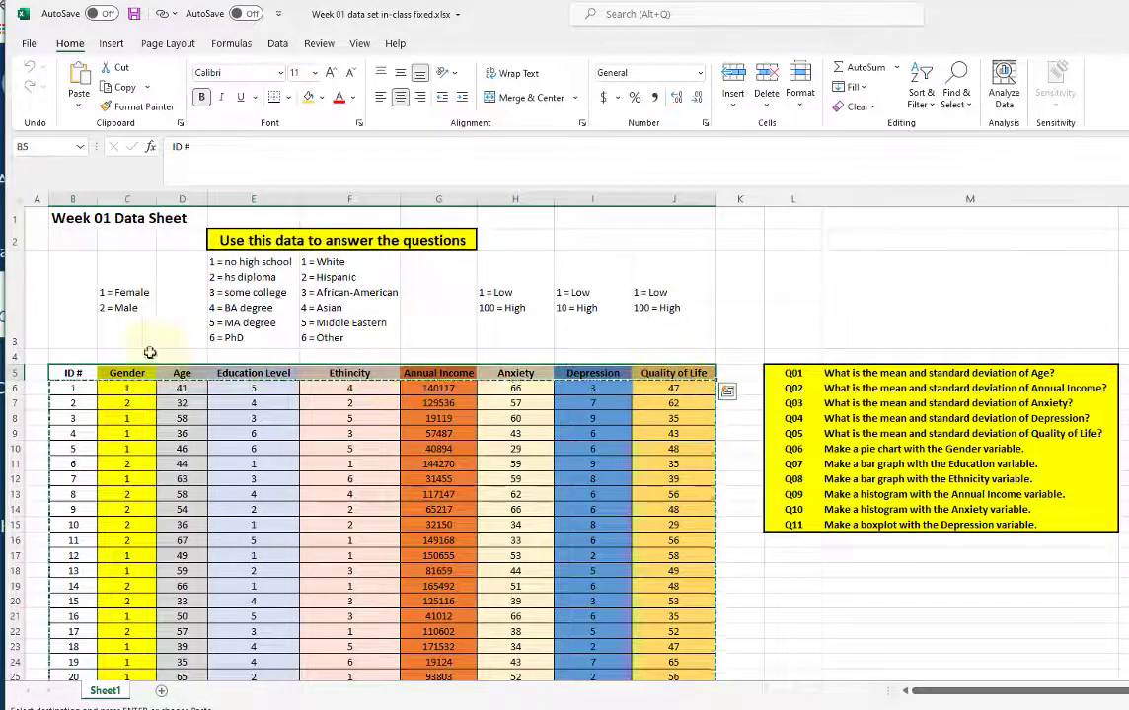
right_click(84, 373)
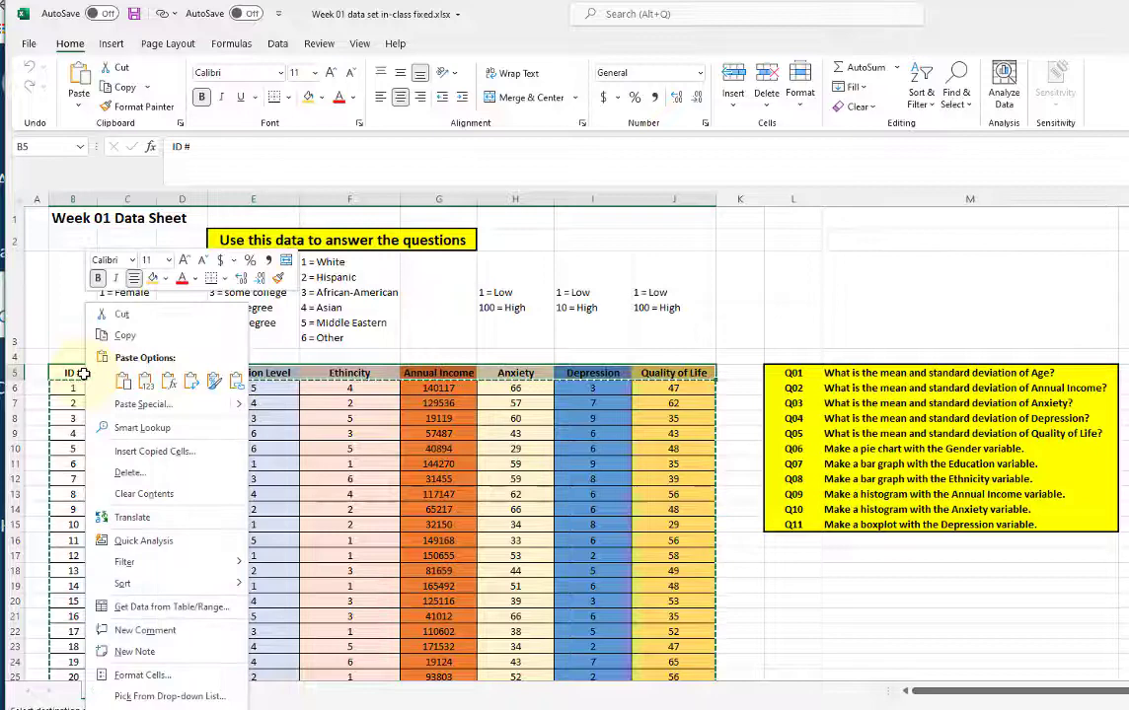
left_click(127, 335)
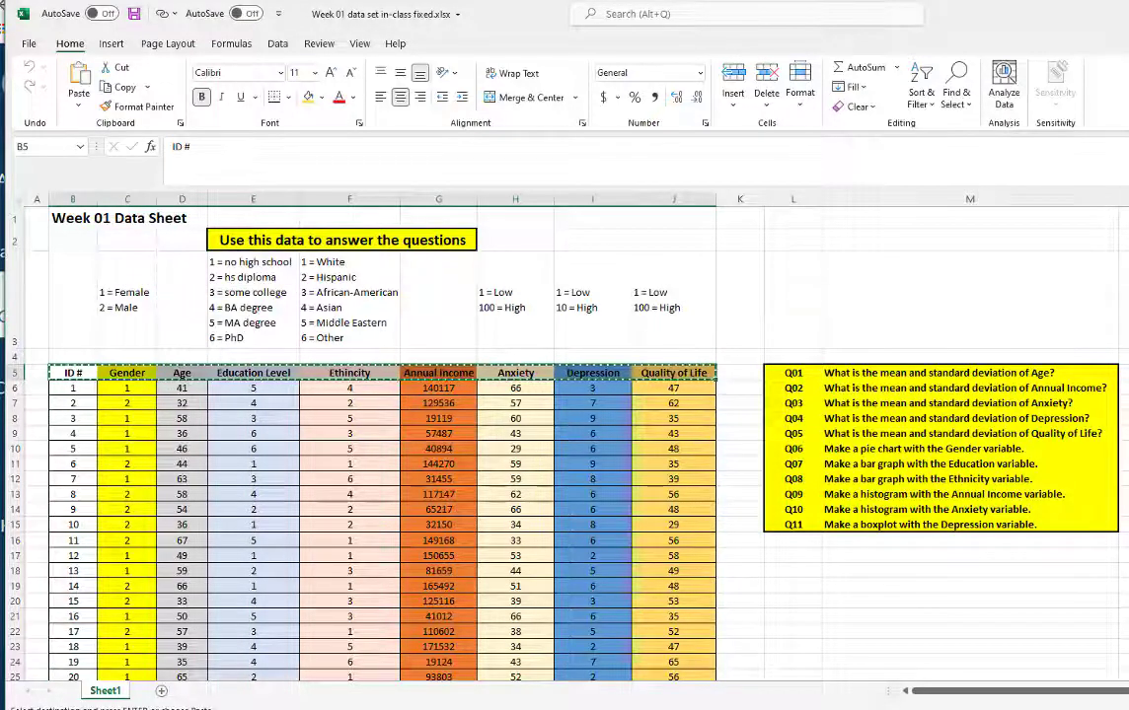
left_click(1127, 388)
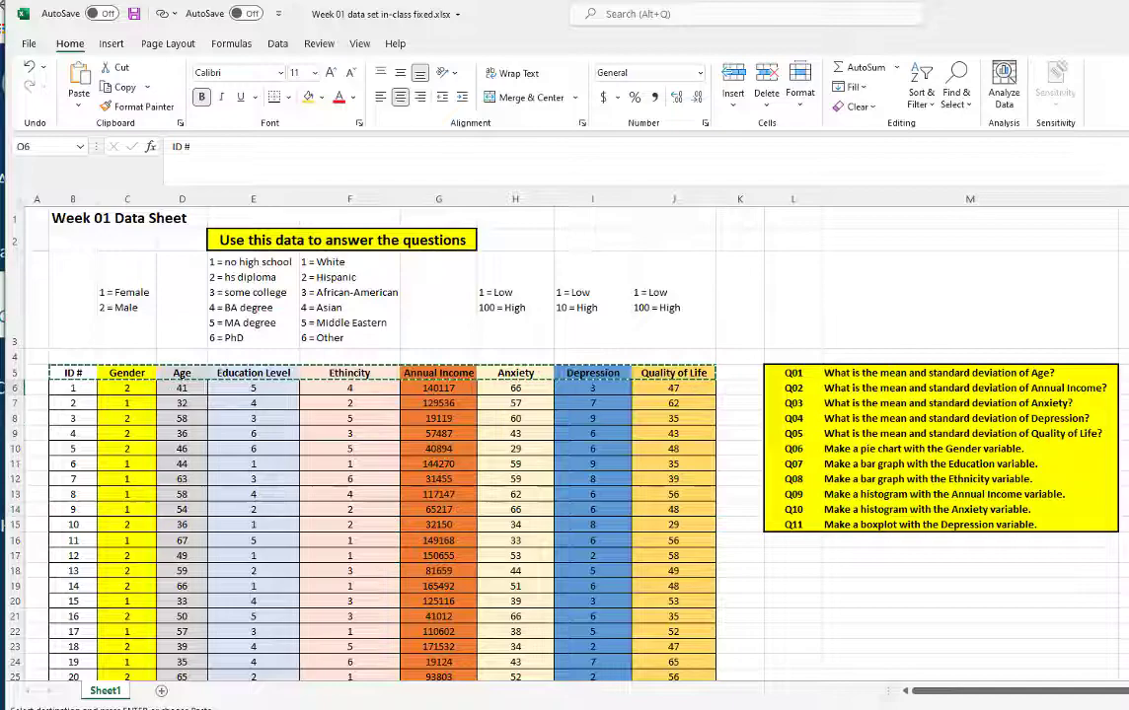
key("ctrl+alt+v")
key("e")
key("Return")
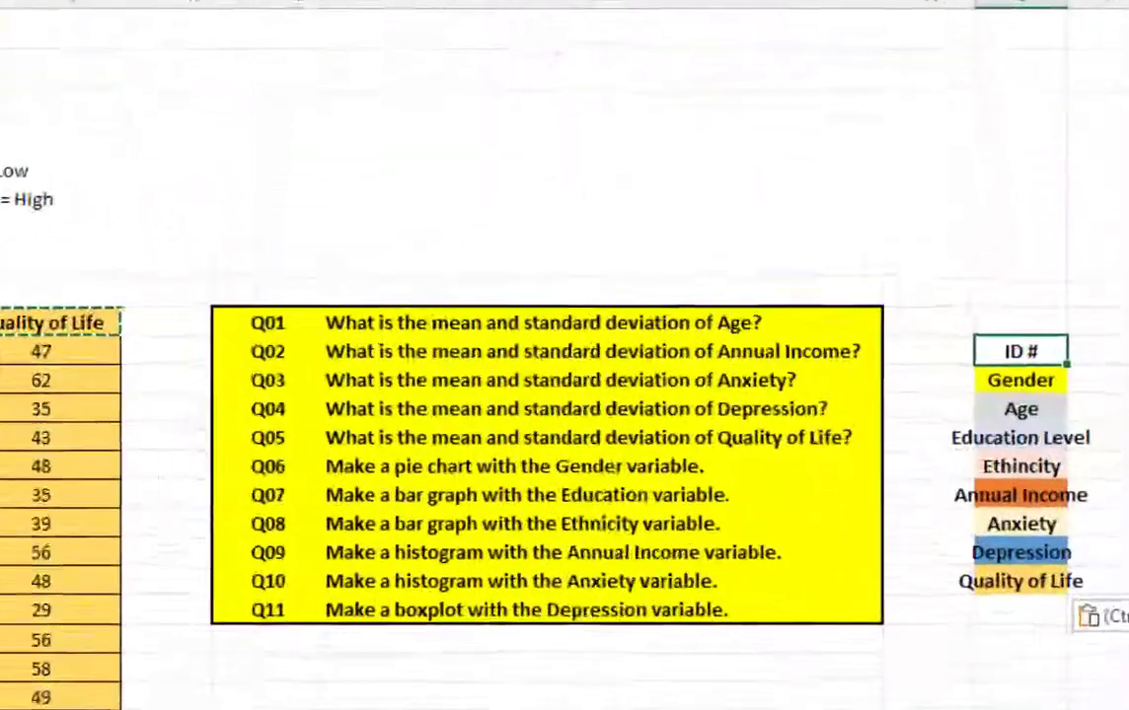
- Rename the transposed headings to ID, Education_Level and Annual_Income
key("Escape")
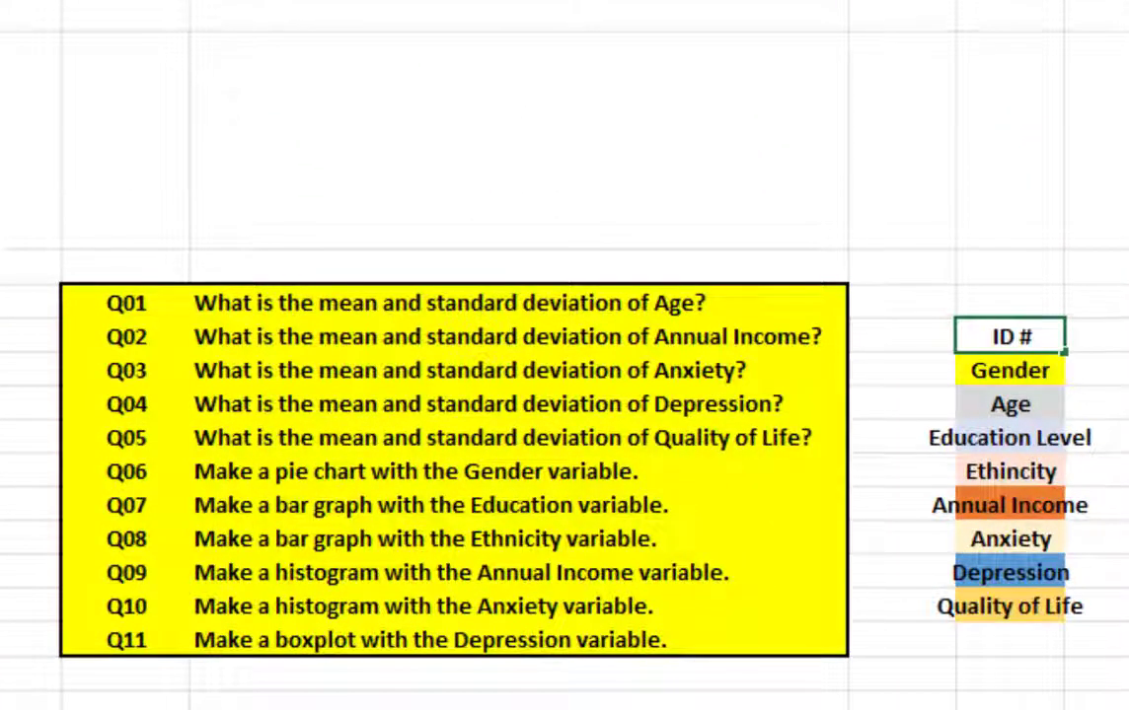
type("ID")
key("ctrl+Return")
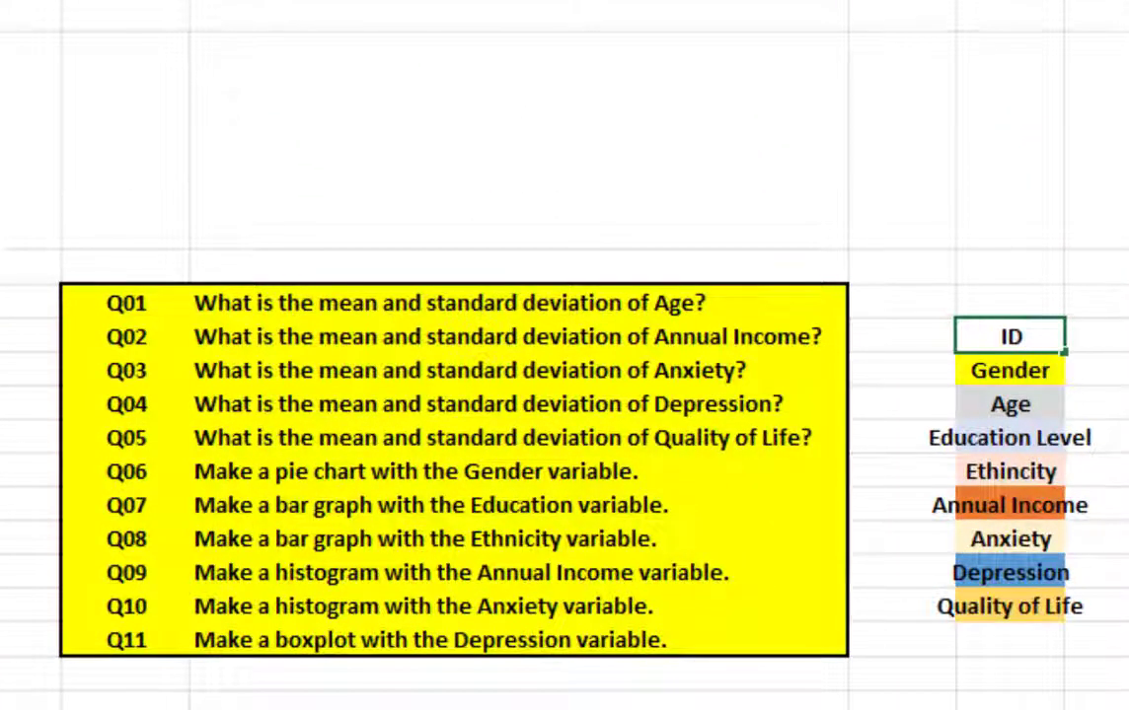
left_click(1016, 370)
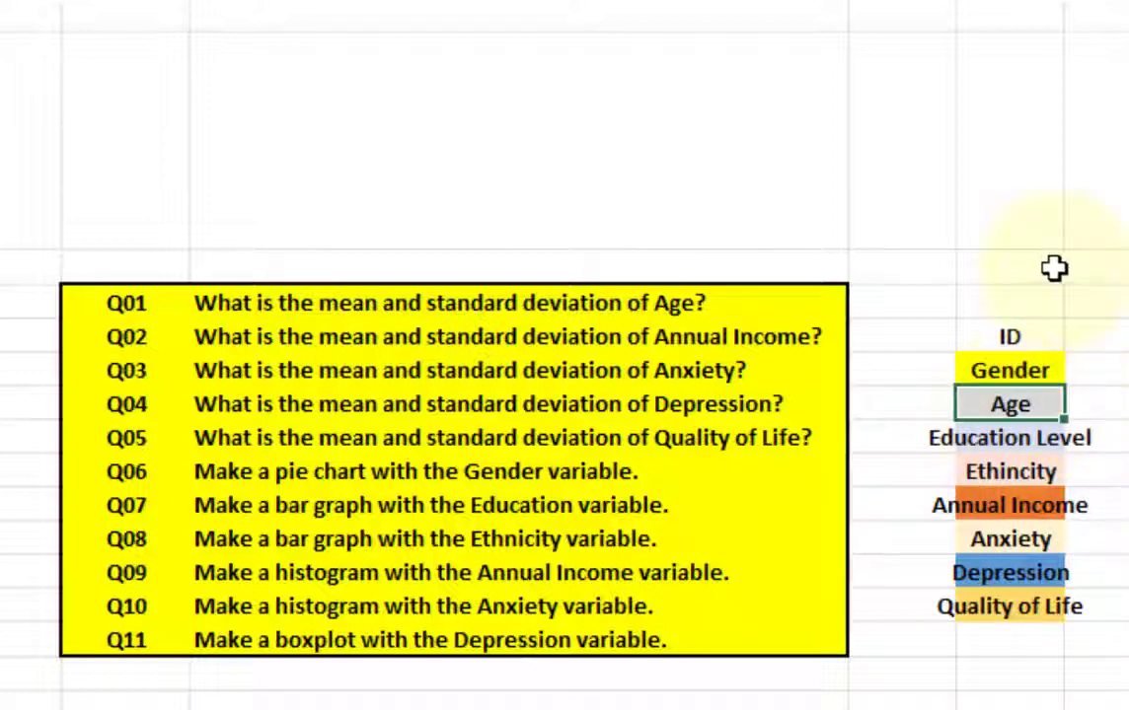
left_click(1006, 437)
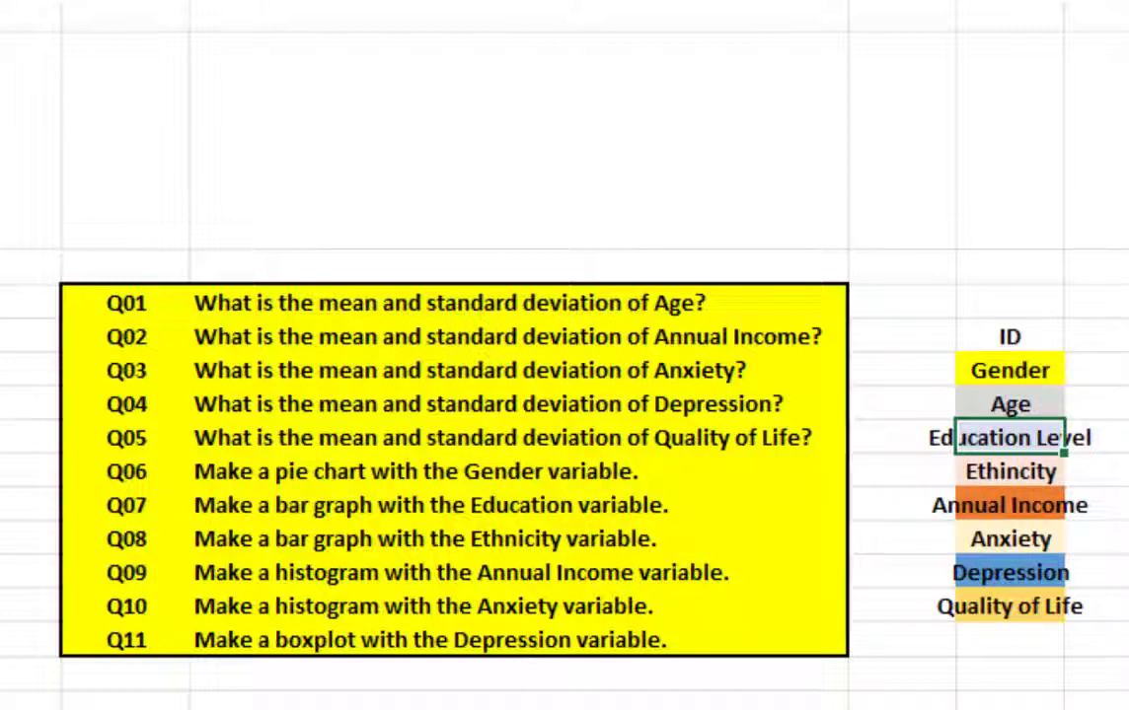
type("Level")
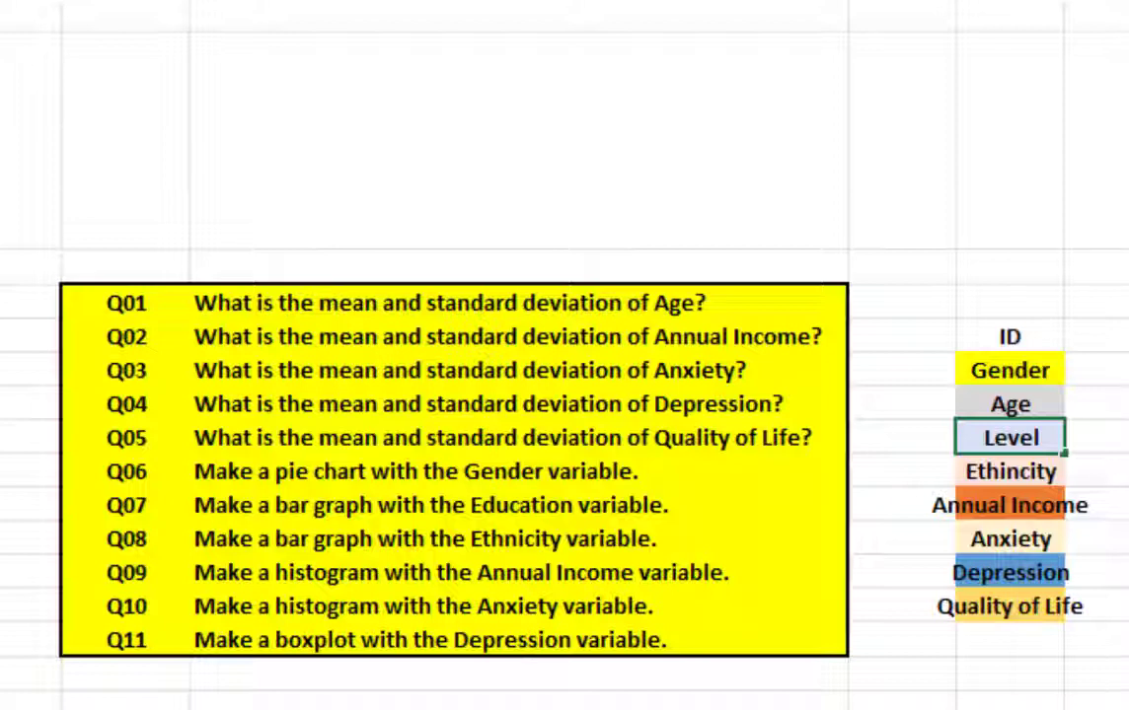
type("_")
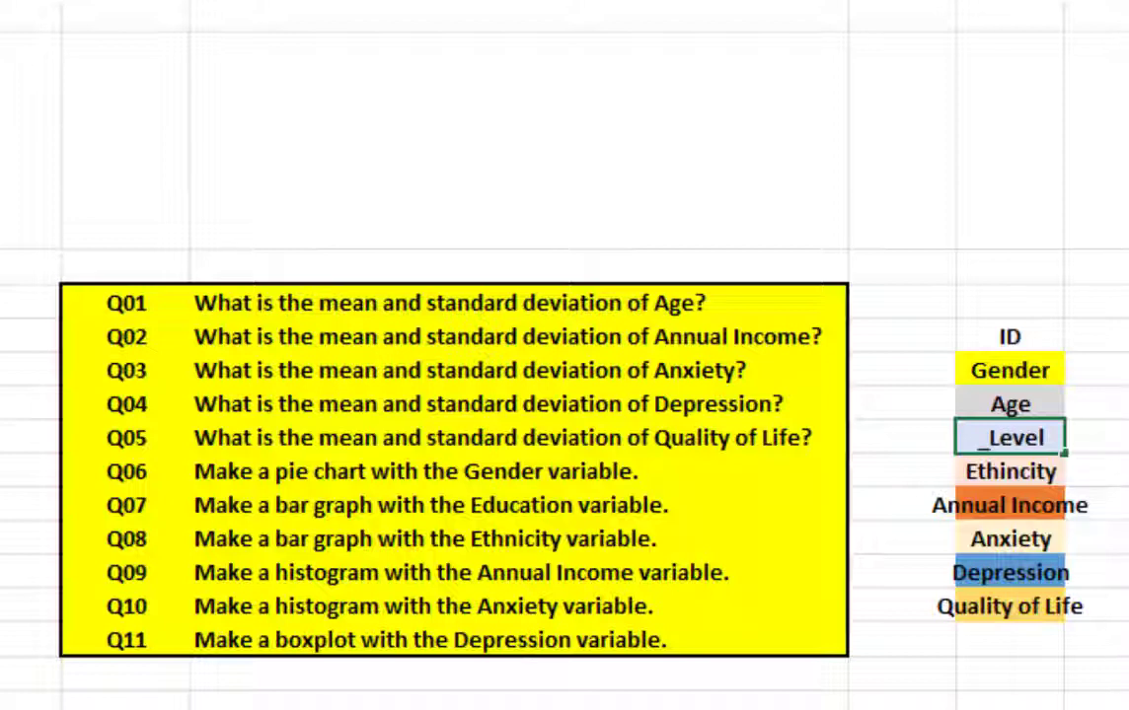
left_click(1008, 474)
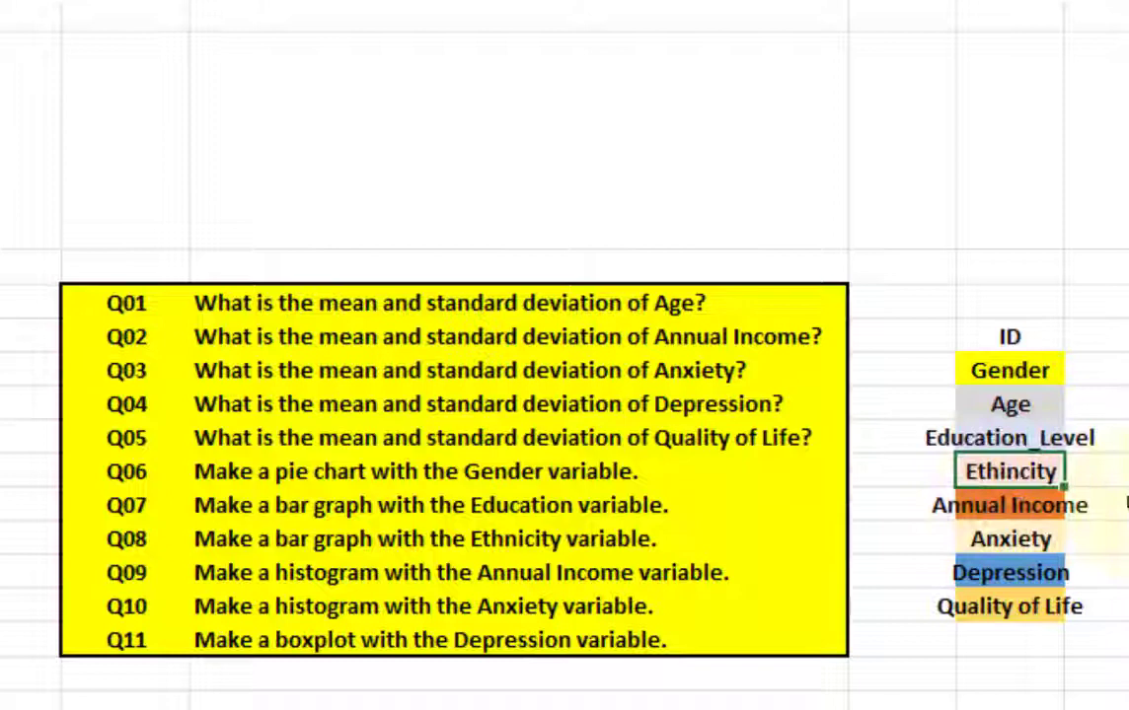
left_click(1036, 505)
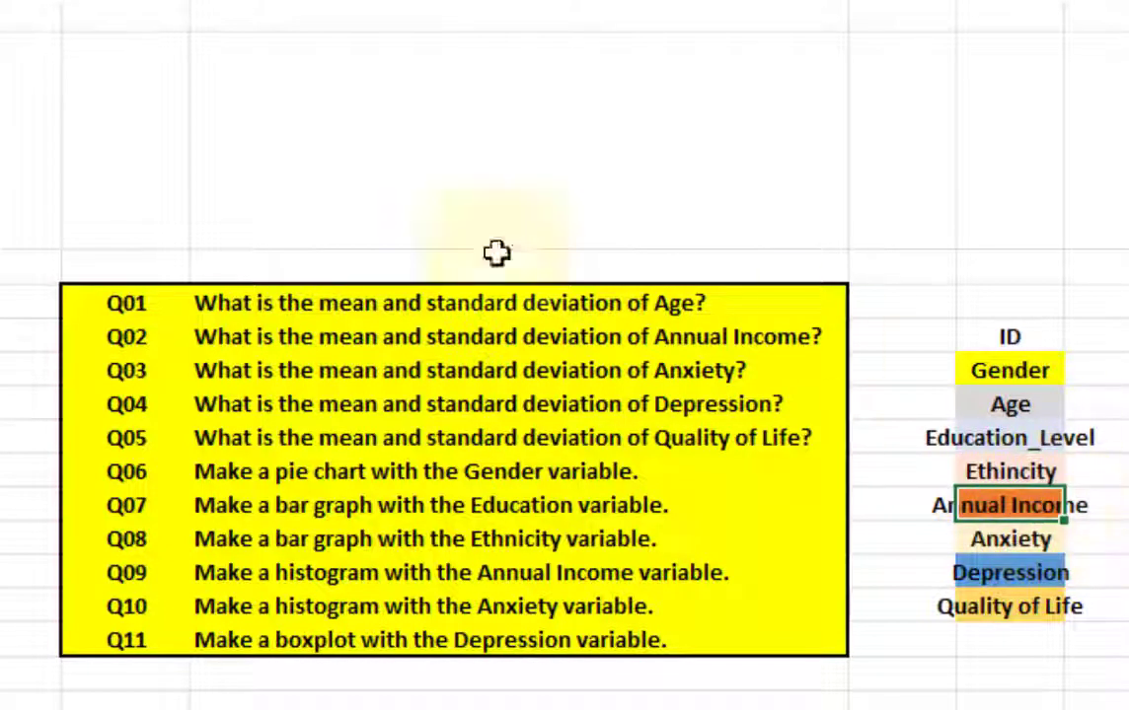
type("Income")
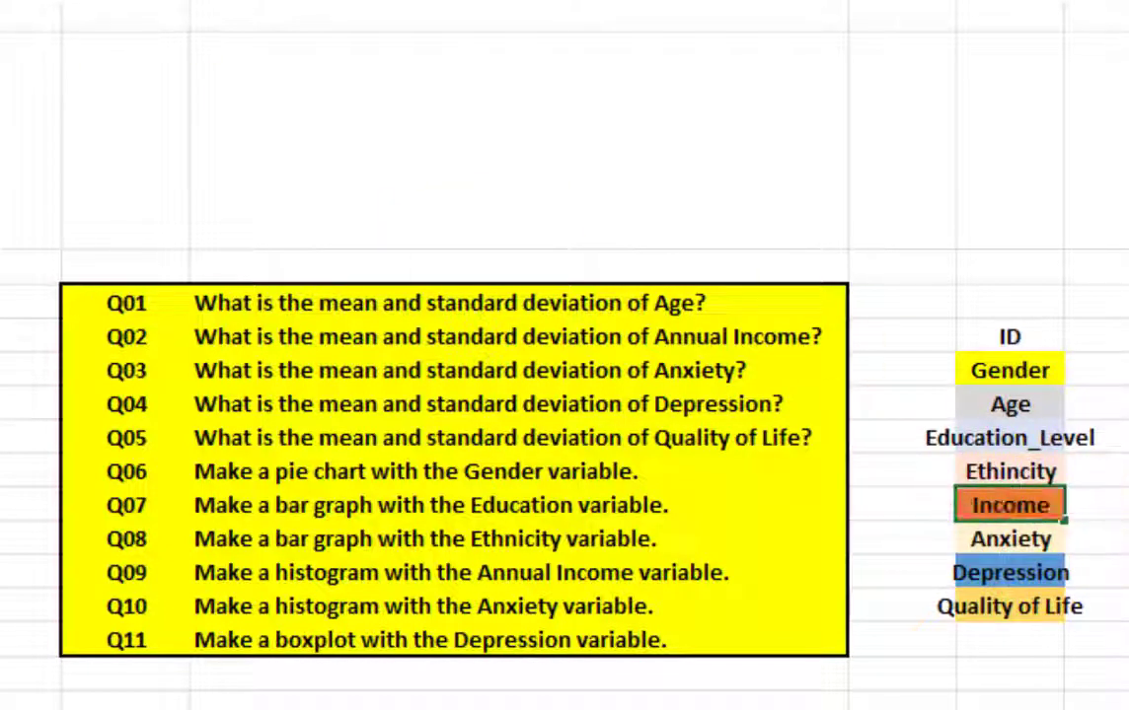
type("AnnualIn")
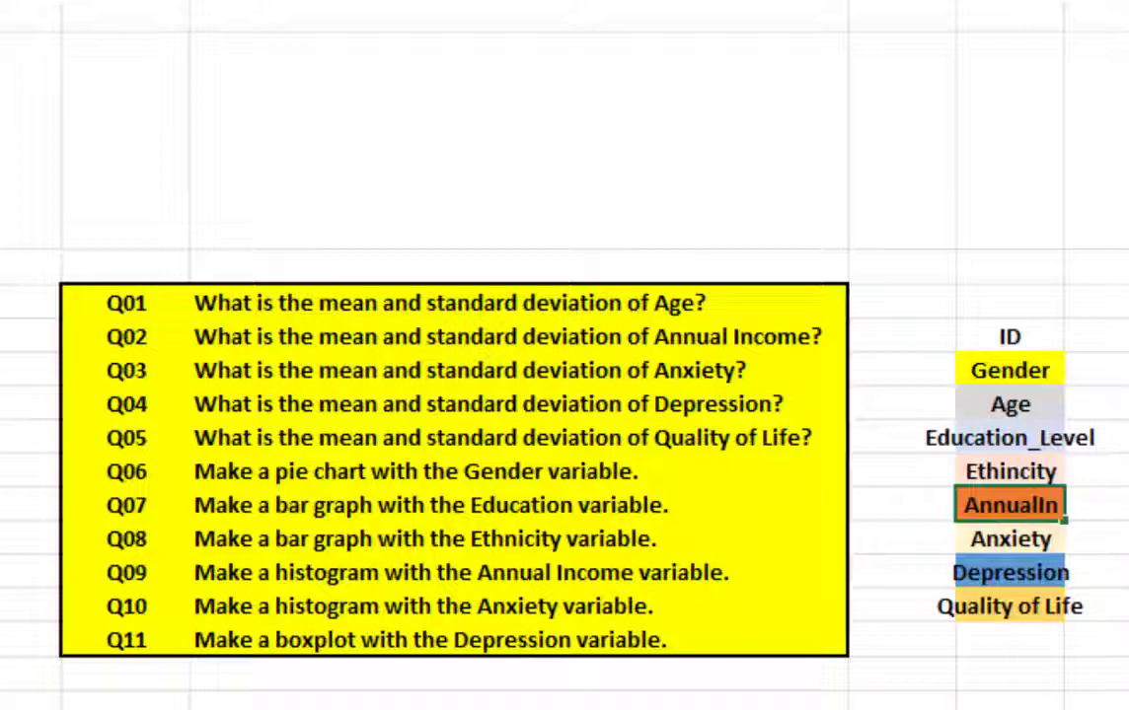
type("_")
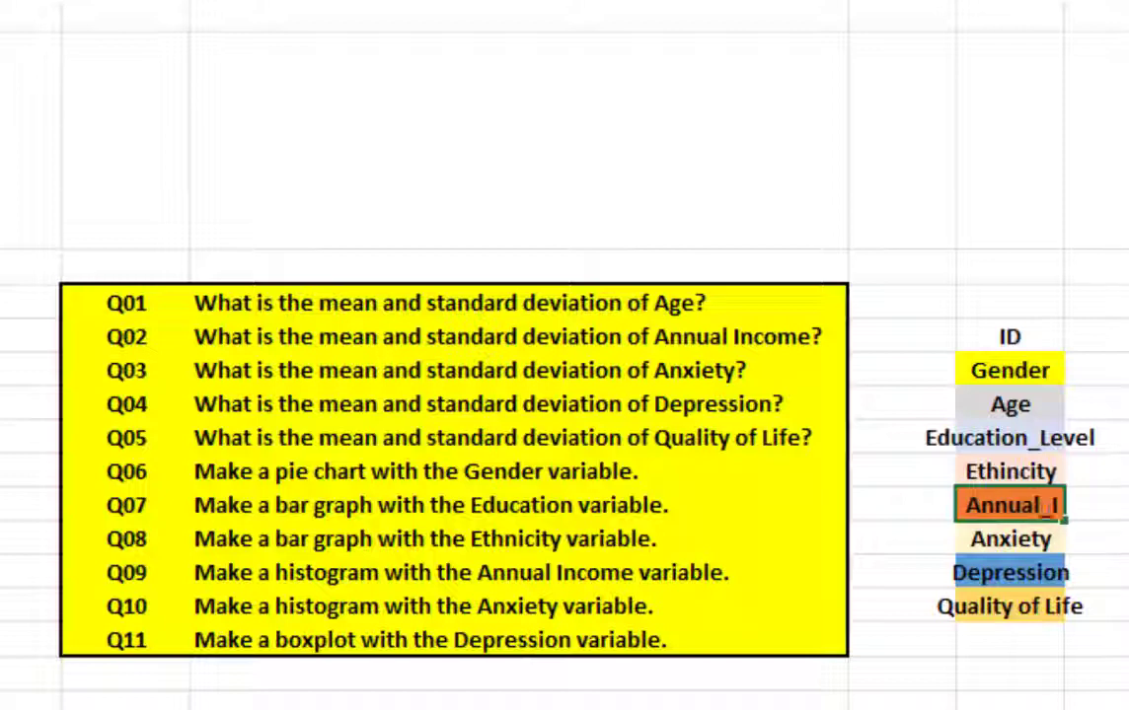
left_click(1000, 578)
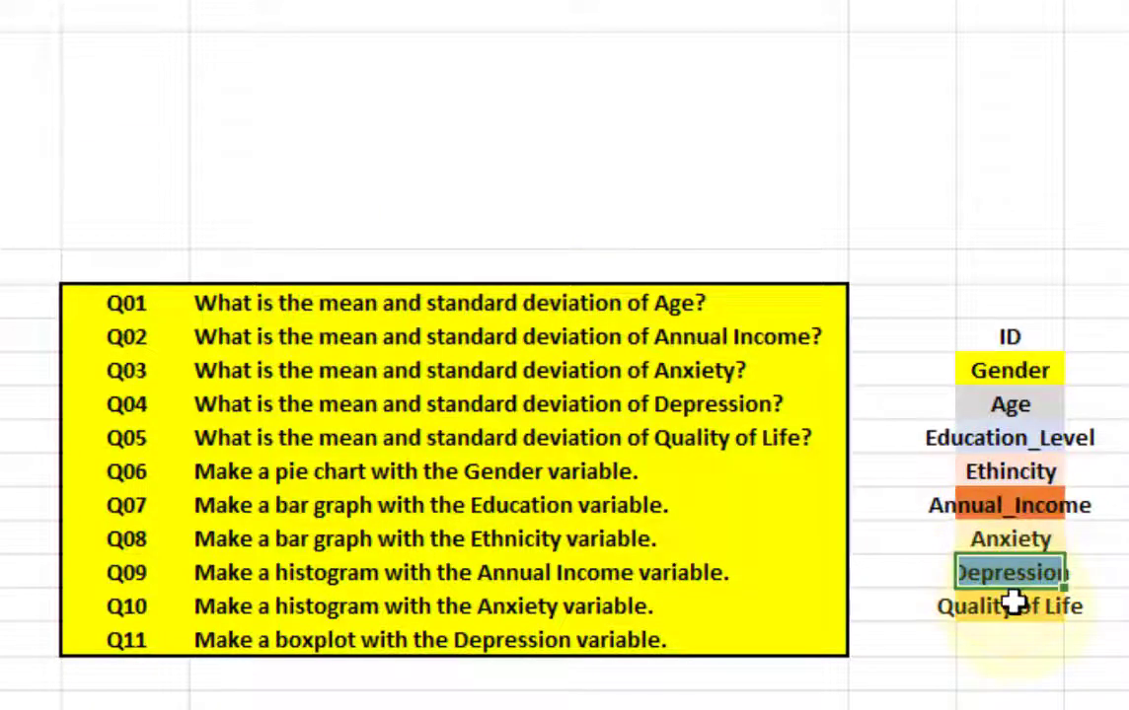
- Replace the spaces in Quality of Life with underscores, making Quality_of_Life
left_click(986, 609)
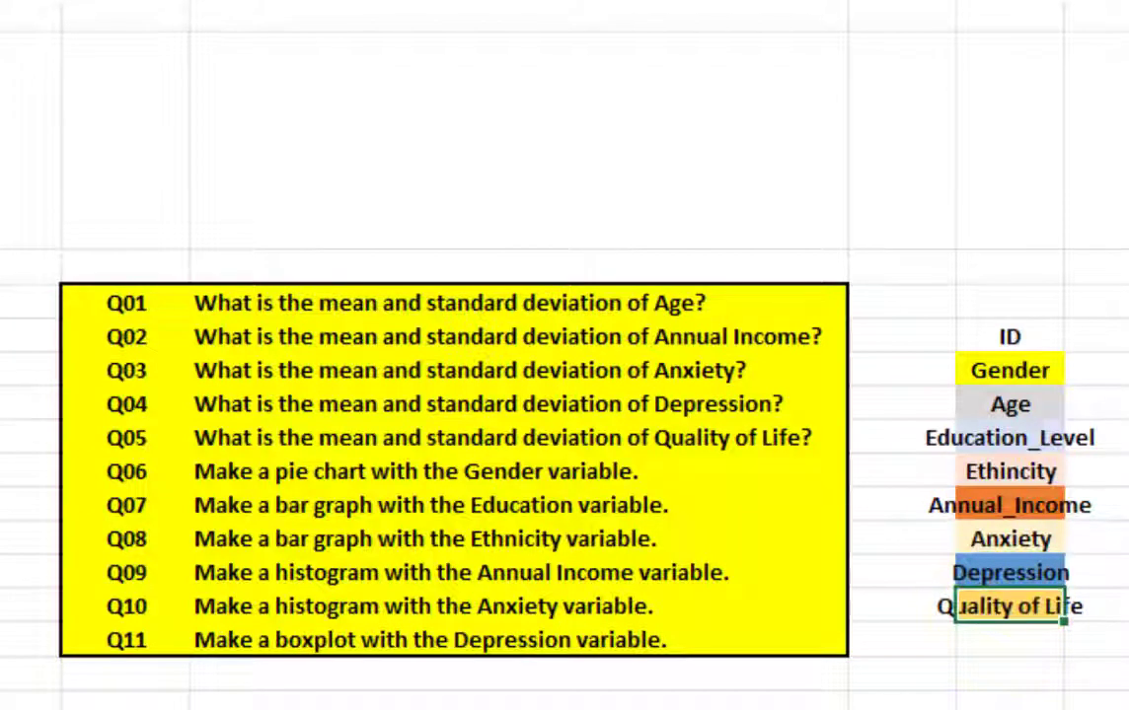
double_click(987, 608)
key("BackSpace")
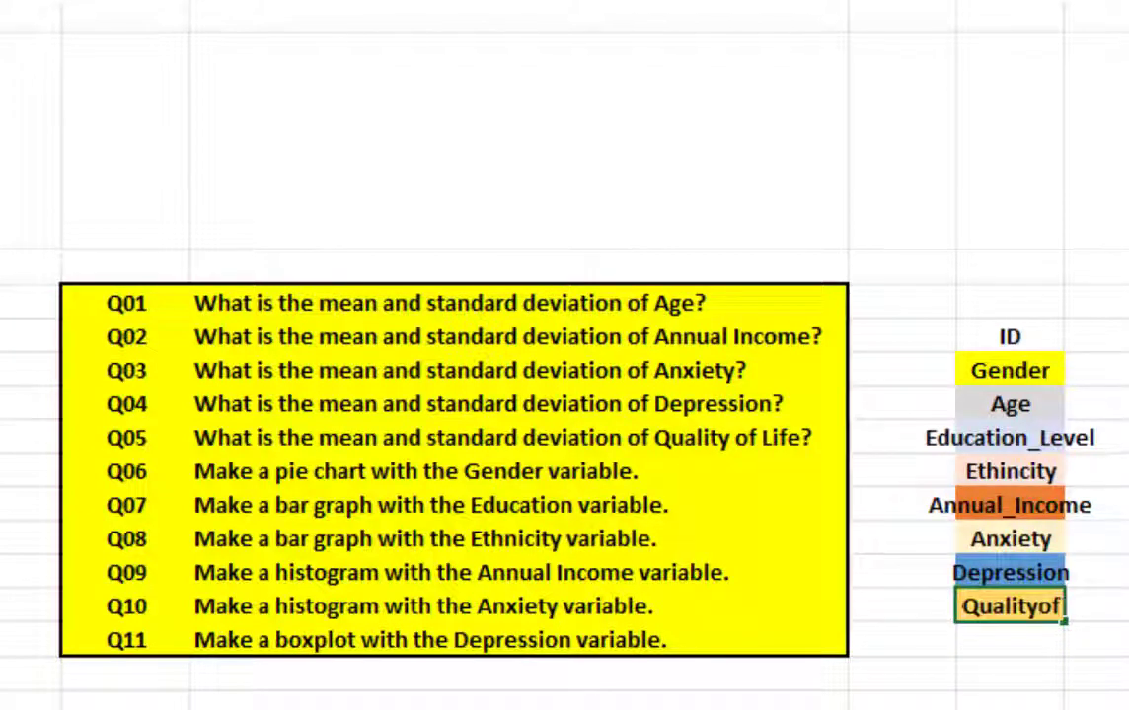
type("_")
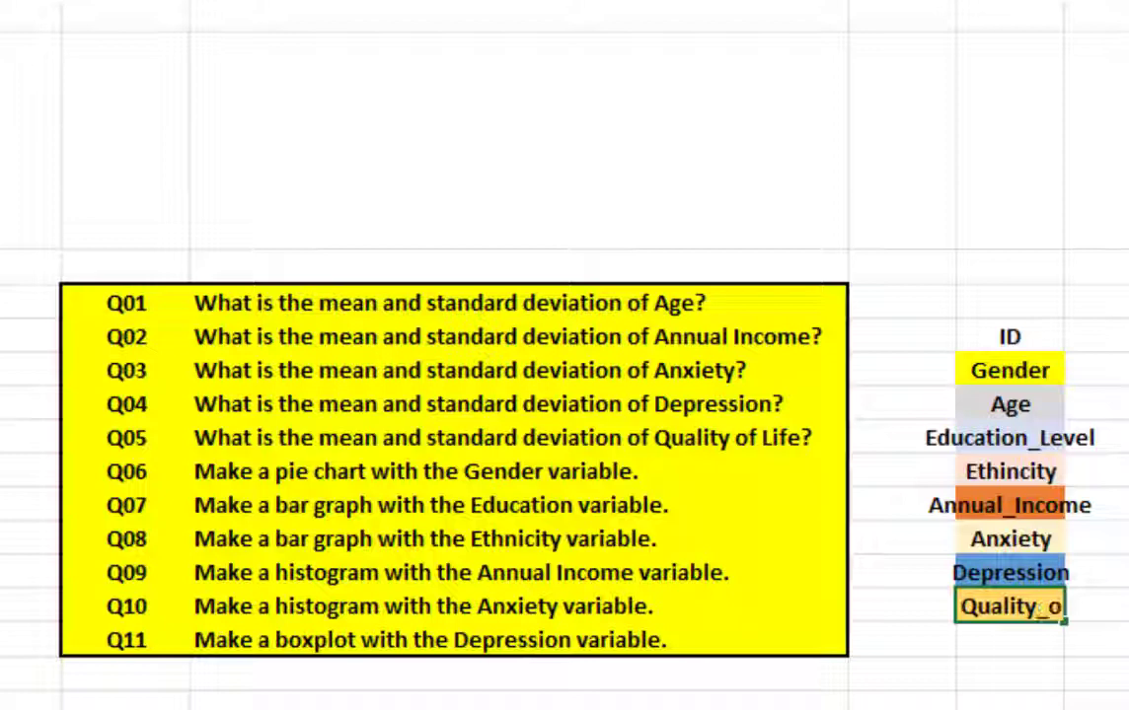
key("Right")
key("Right")
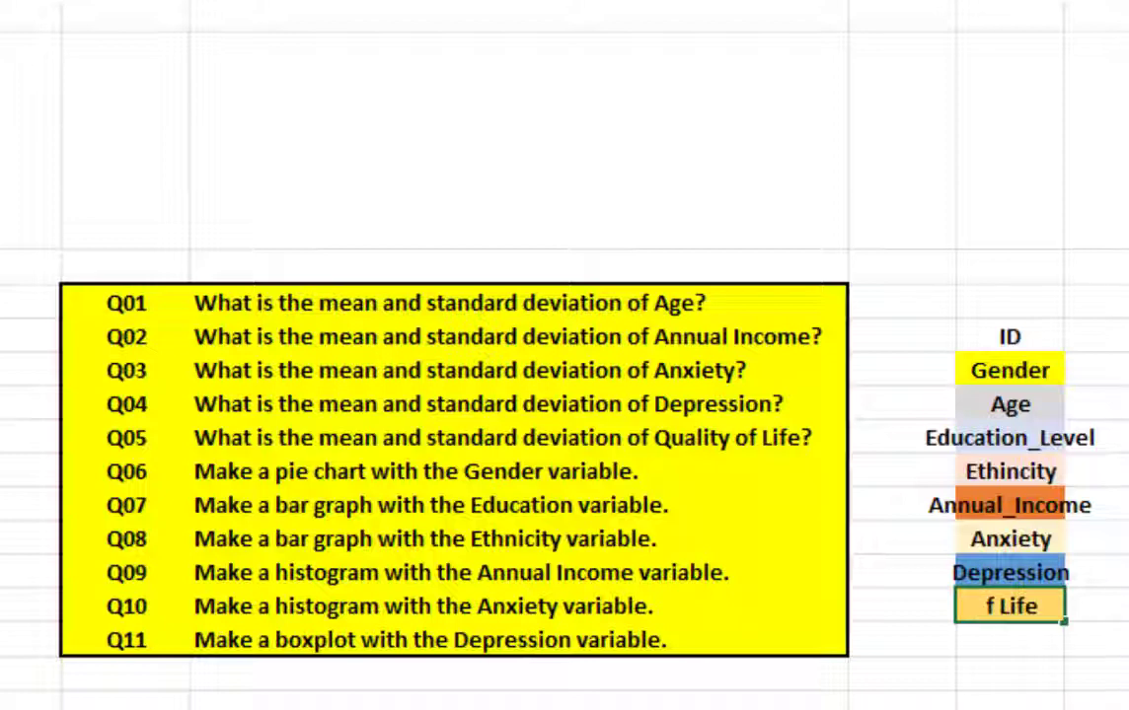
key("Delete")
type("_")
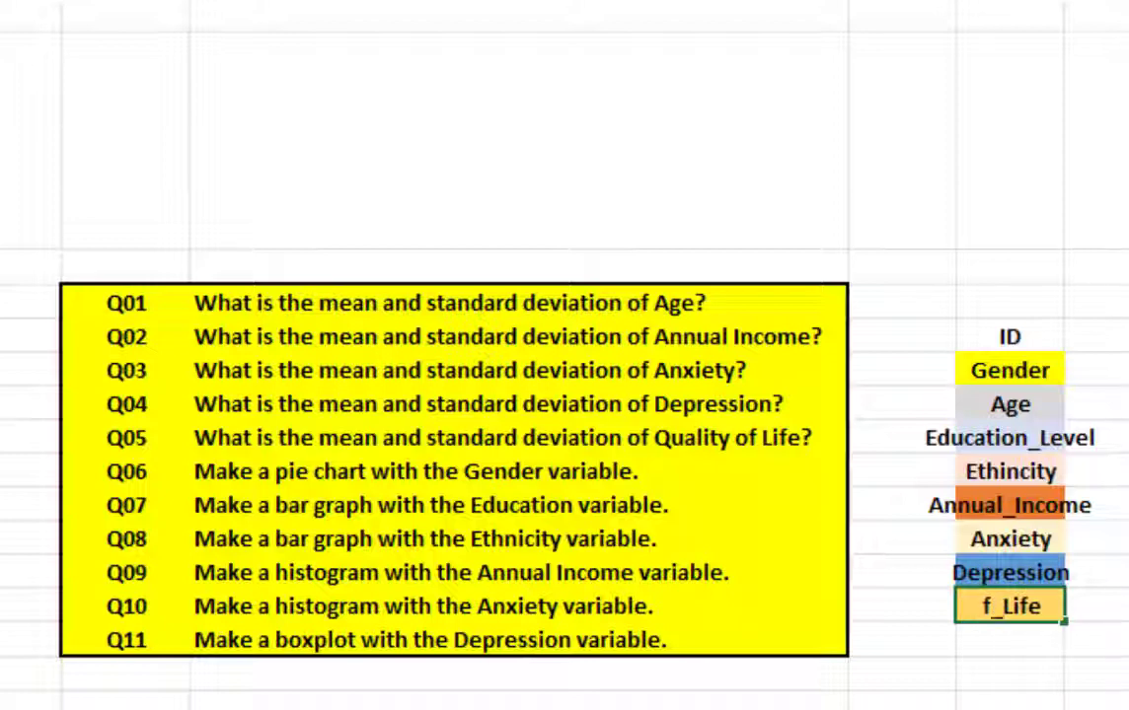
key("Return")
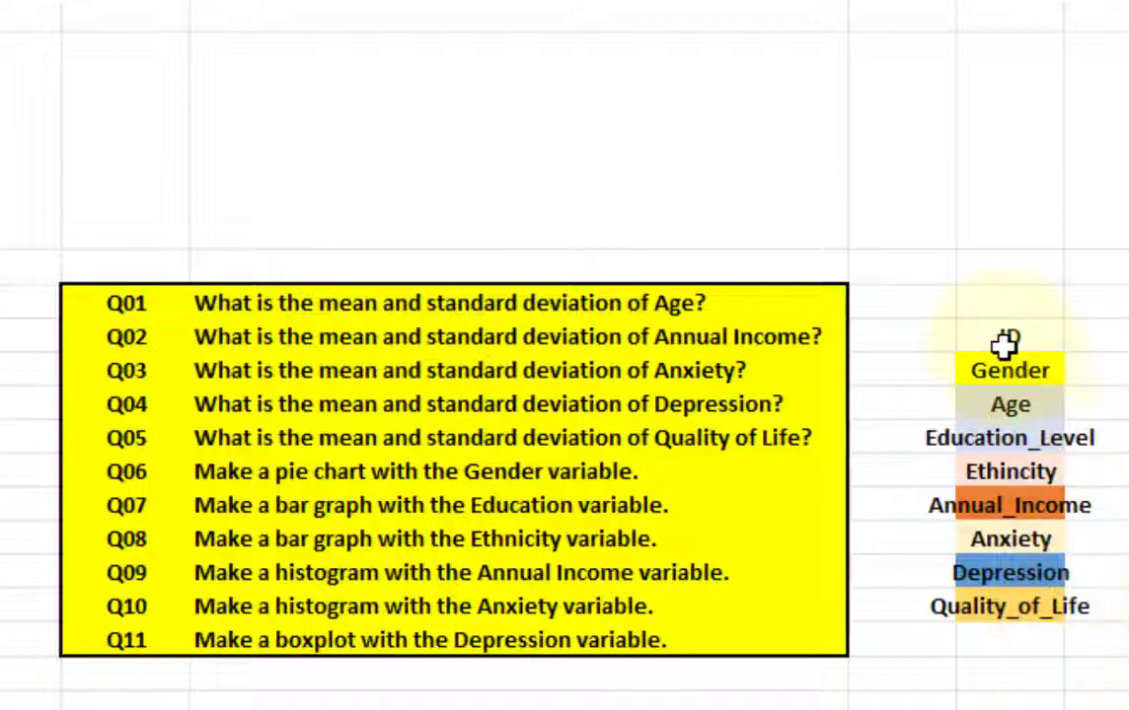
- Copy the nine variable names and select the nine placeholder names in SPSS
left_click_drag(1002, 344, 996, 604)
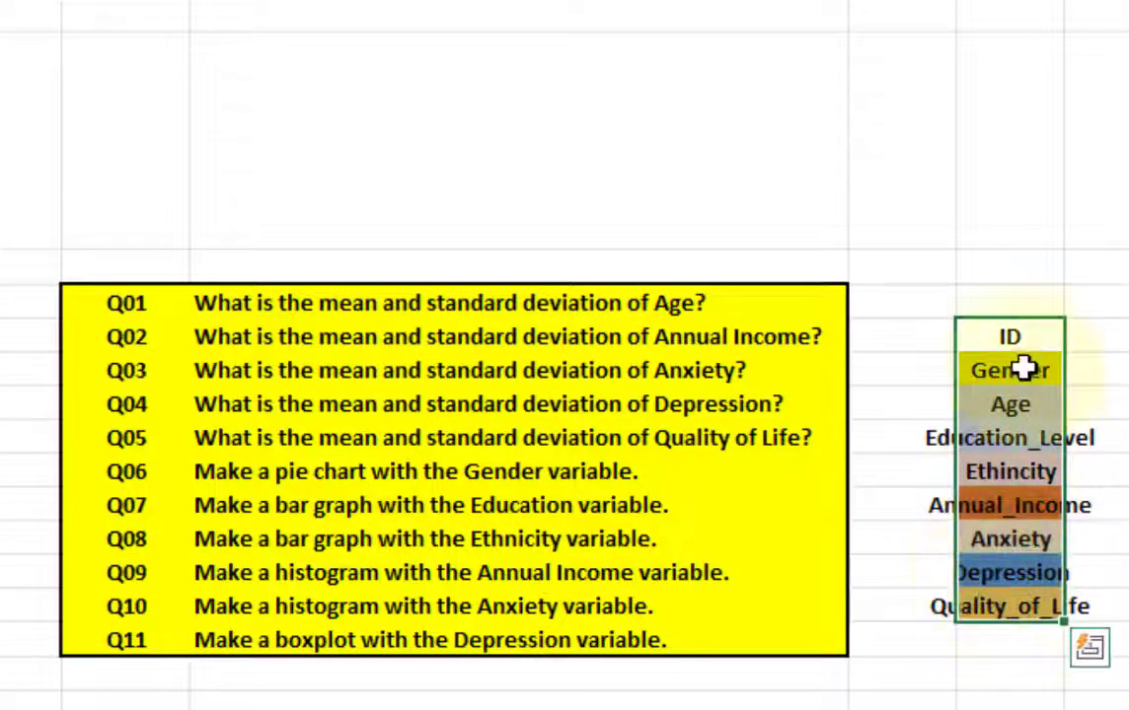
right_click(1007, 336)
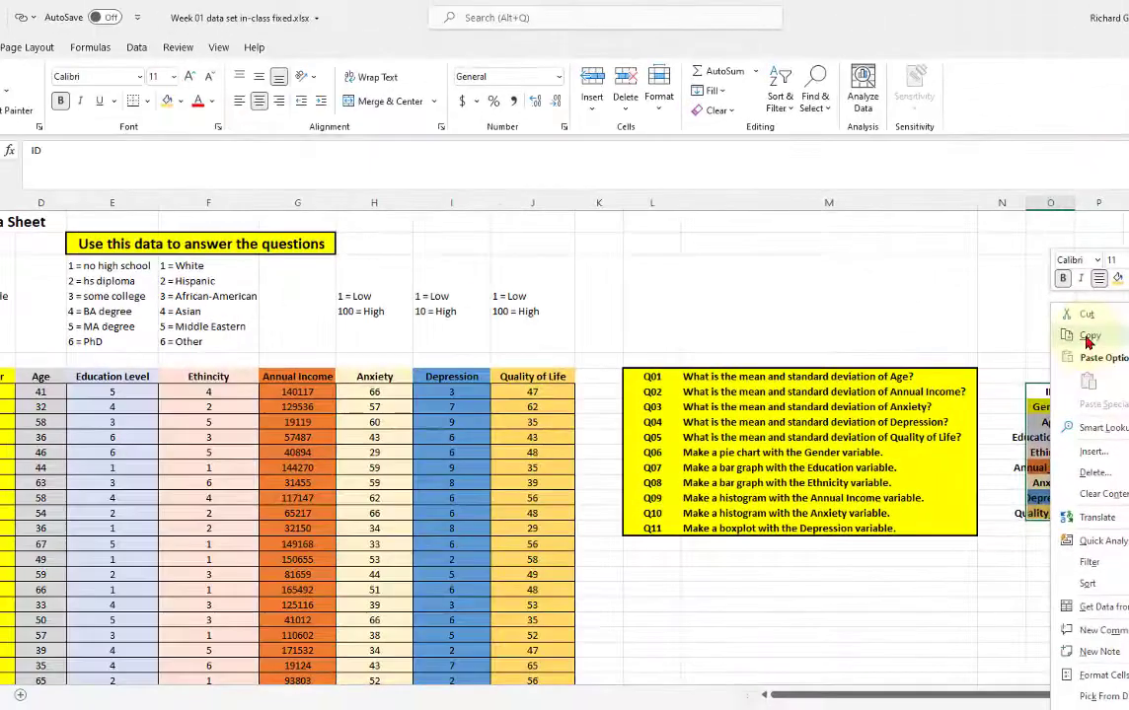
left_click(1085, 342)
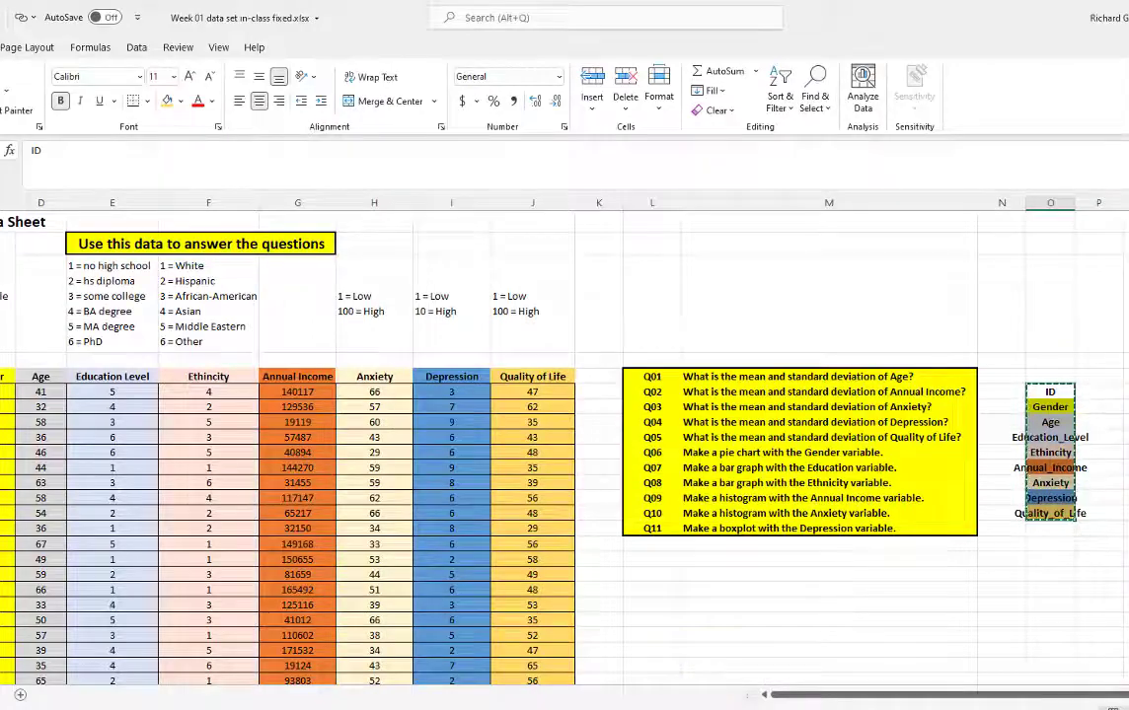
key("alt+Tab")
left_click_drag(103, 103, 88, 235)
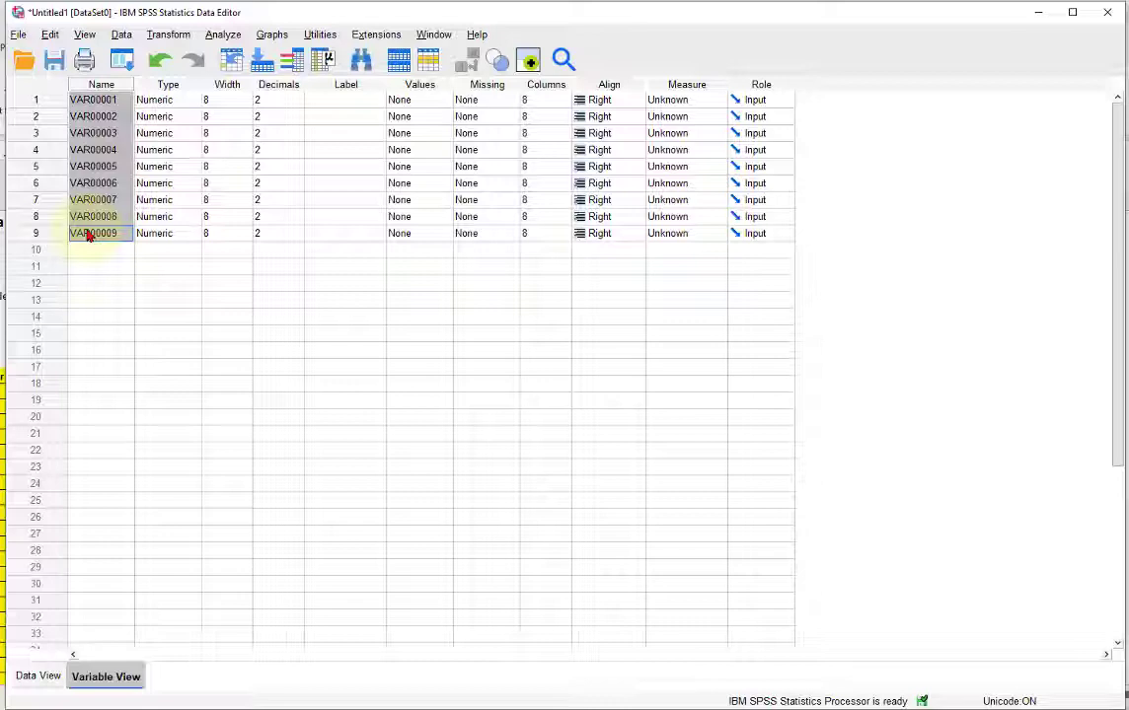
- Paste the names over VAR00001–VAR00009 and autofit the Name column
key("ctrl+v")
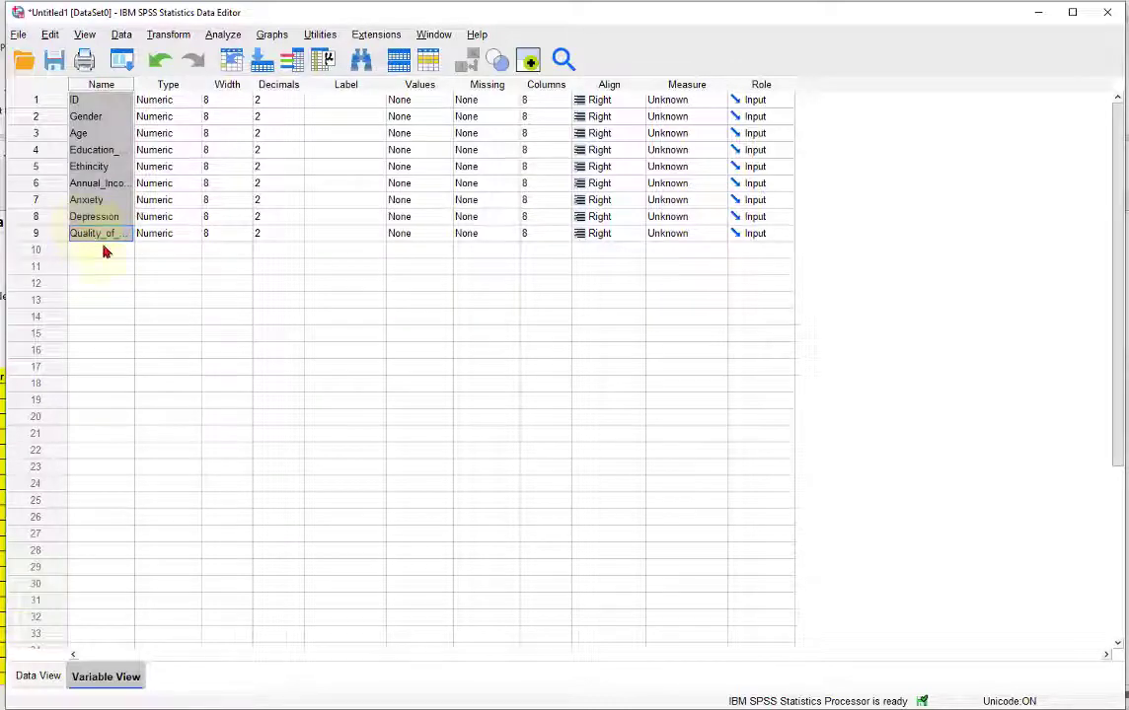
double_click(135, 85)
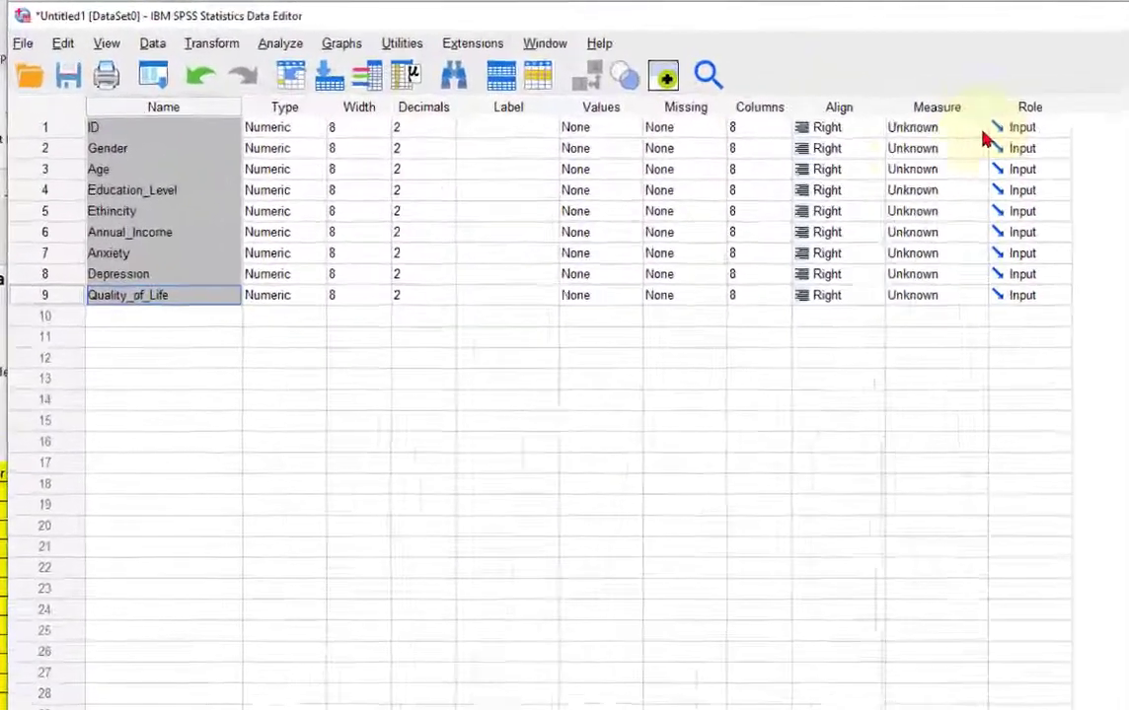
- Set ID's measurement level to Scale and Gender's to Nominal
left_click(778, 101)
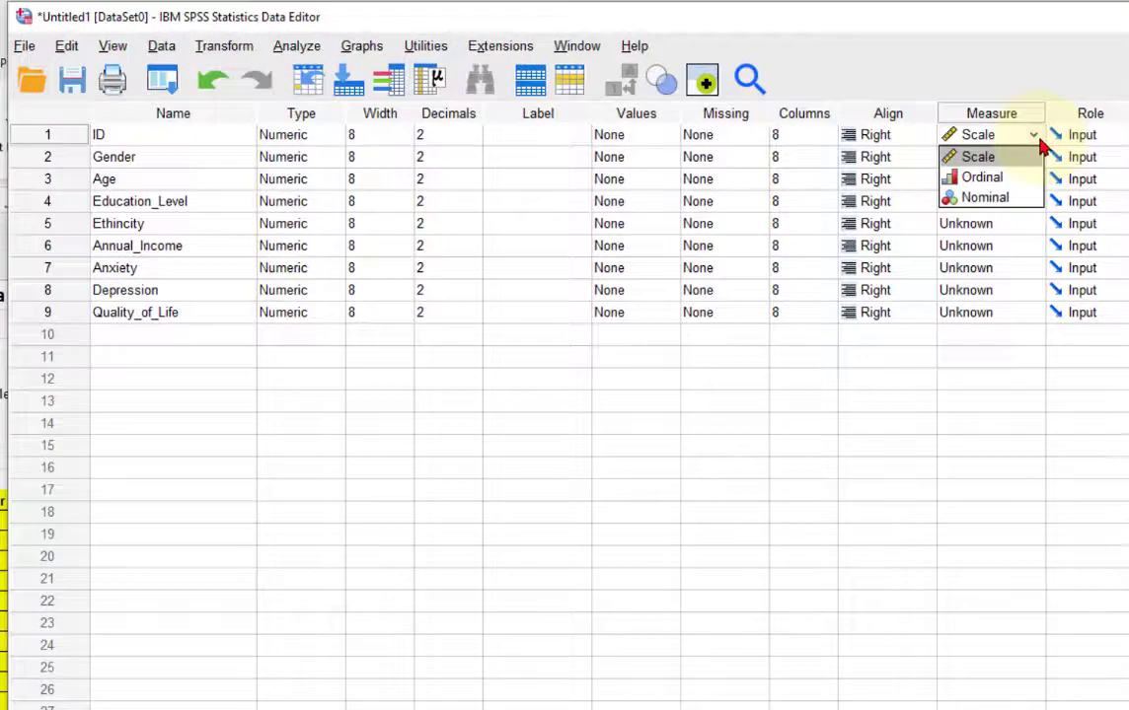
left_click(982, 160)
left_click(51, 154)
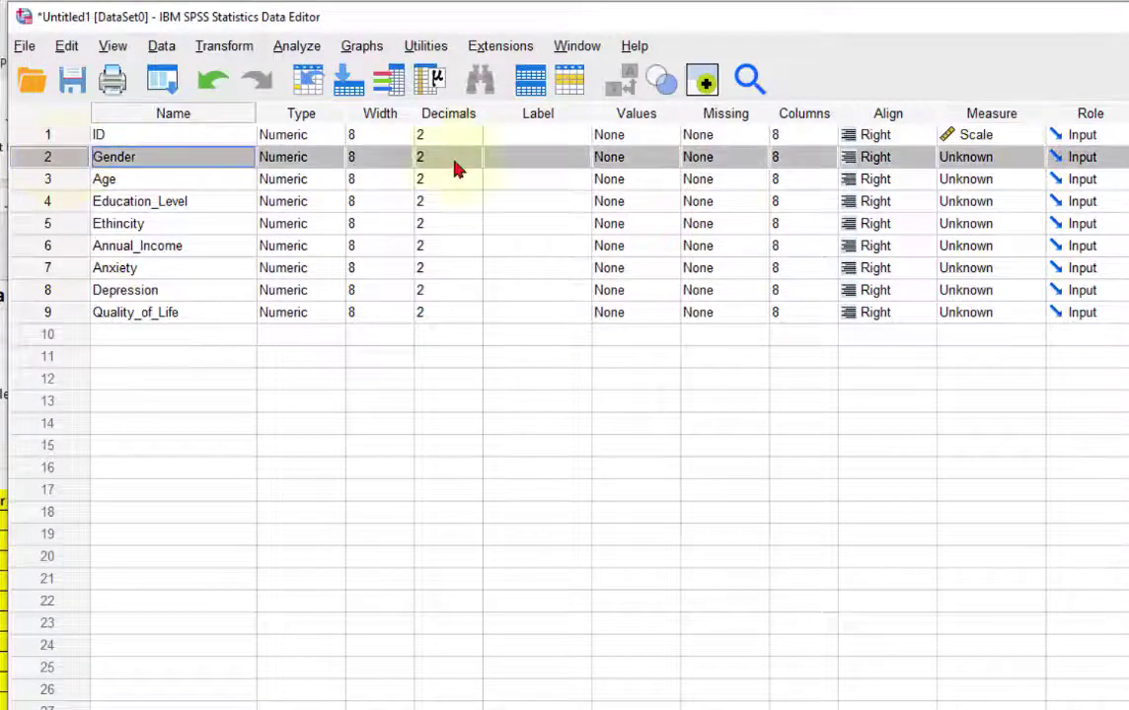
left_click(1024, 168)
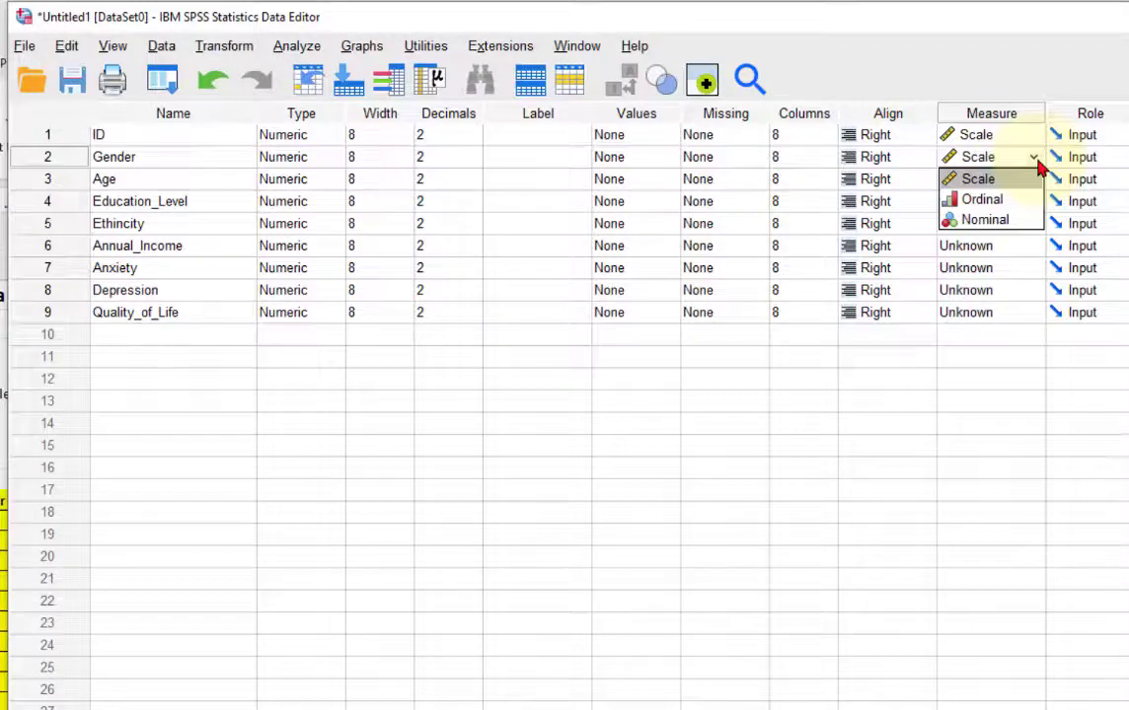
left_click(987, 221)
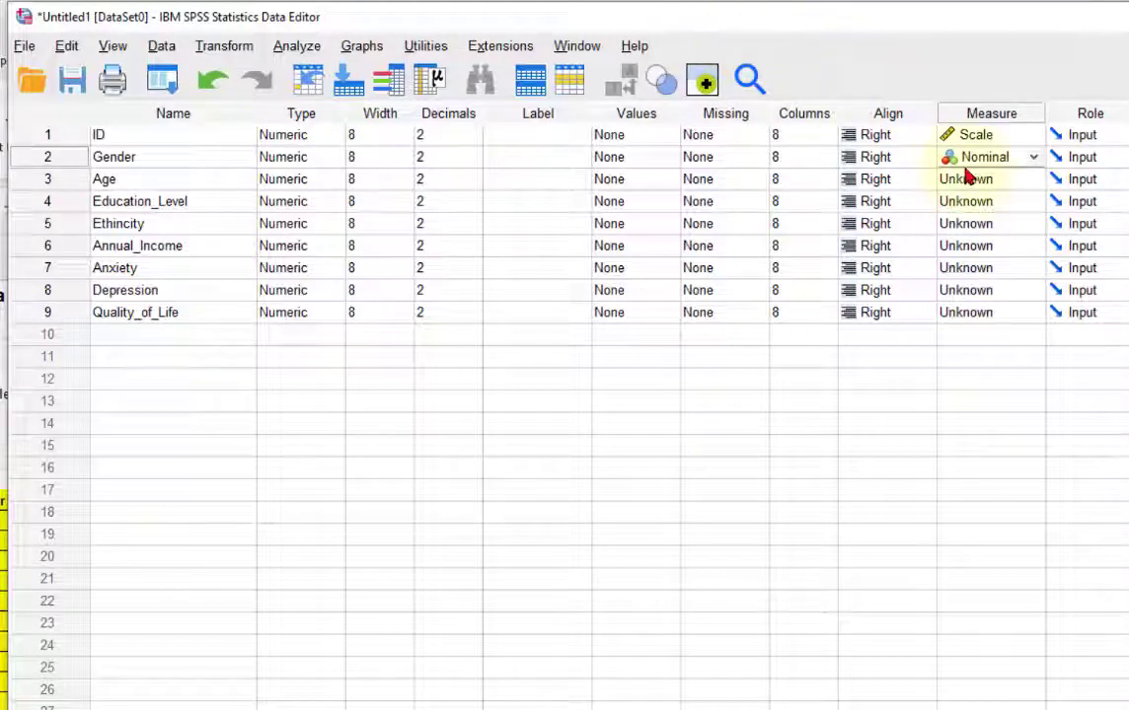
- Check the Gender column in Data View, return to Variable View, and lower SPSS to reveal Excel
double_click(59, 168)
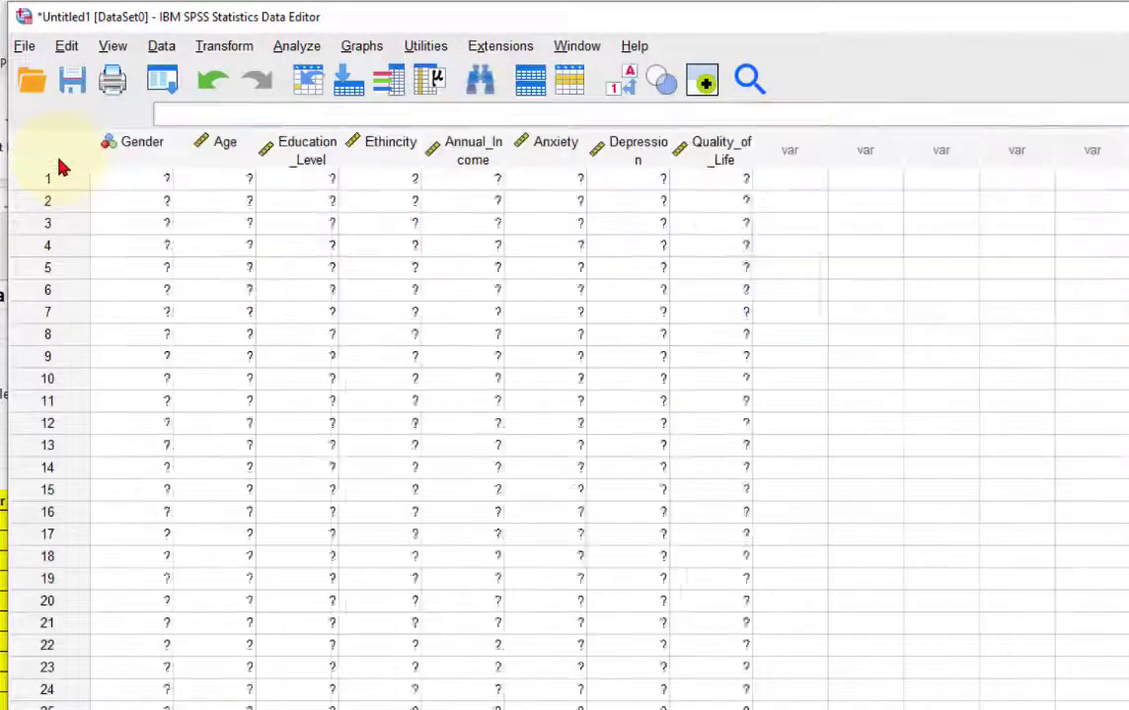
left_click(143, 153)
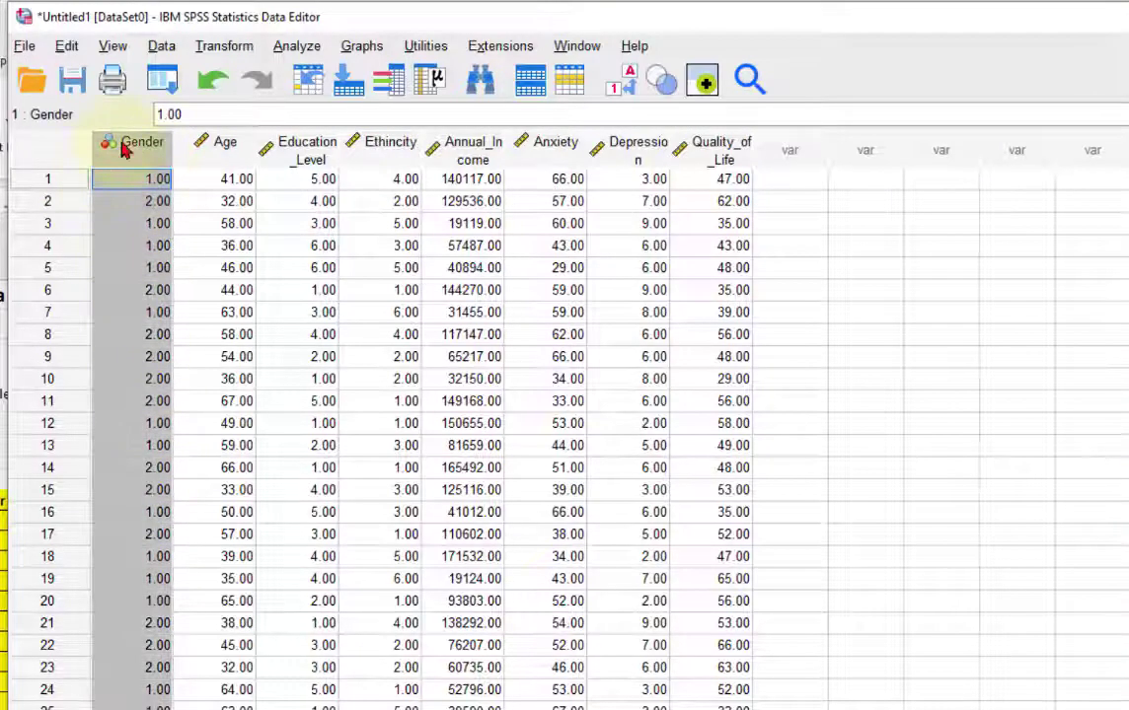
double_click(135, 157)
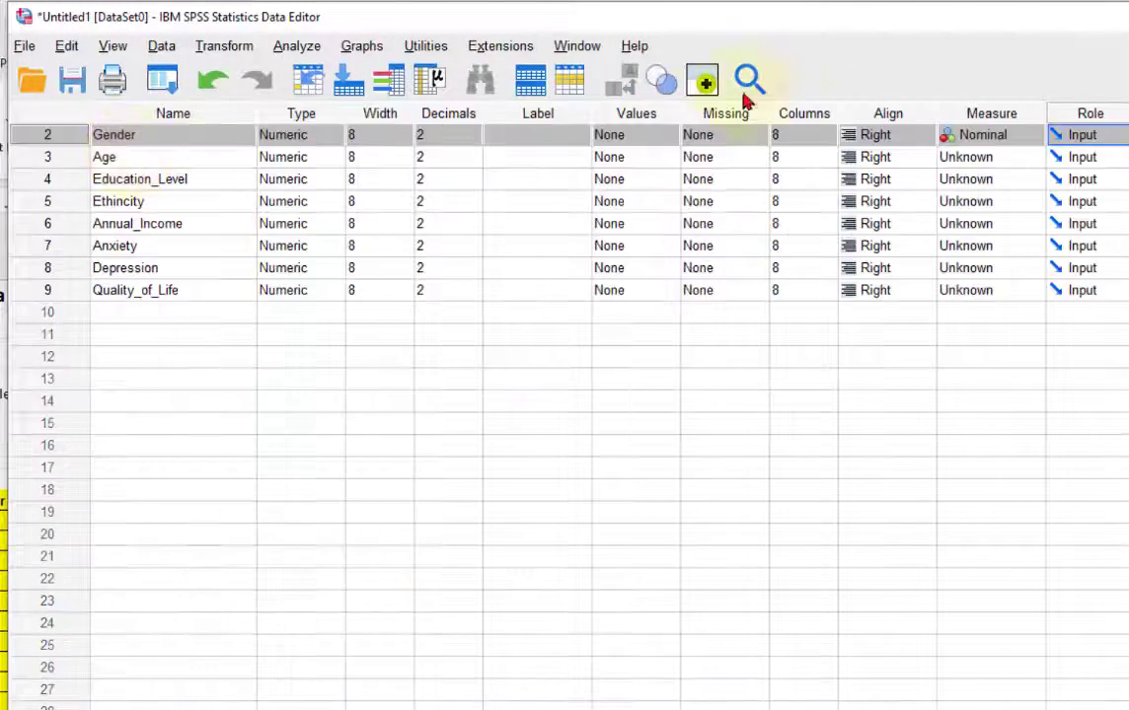
left_click_drag(847, 17, 872, 481)
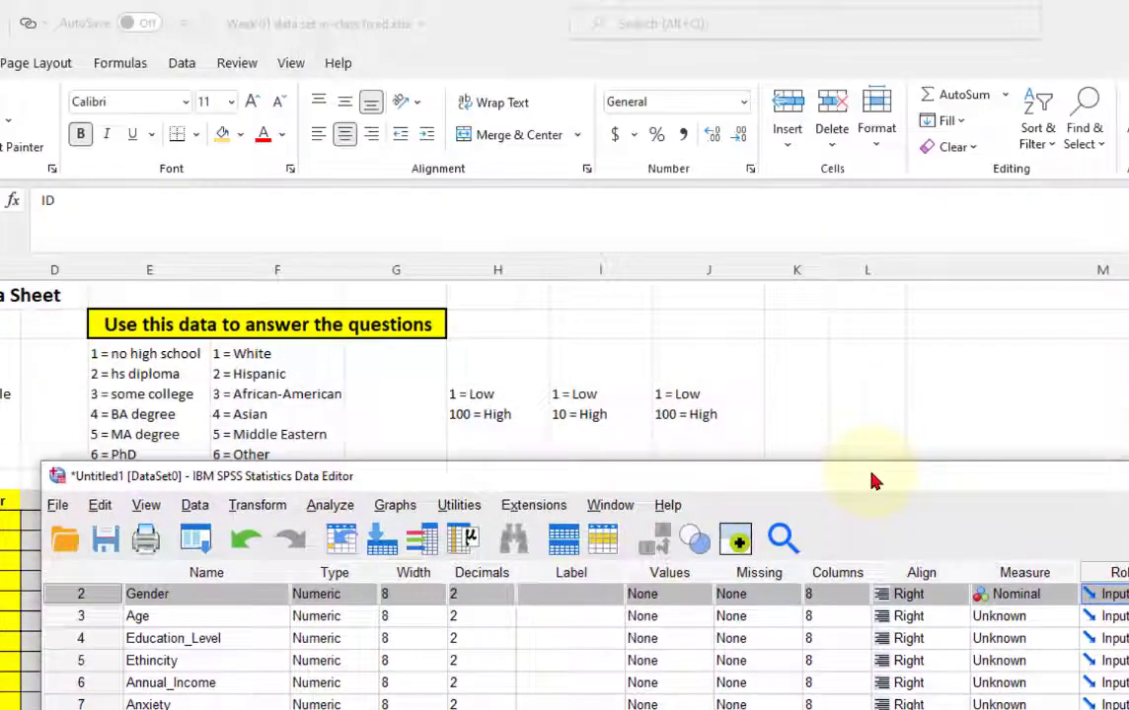
- Check Excel's gender key in C3:D3 (1 = Female, 2 = Male), then move SPSS back up
left_click(972, 27)
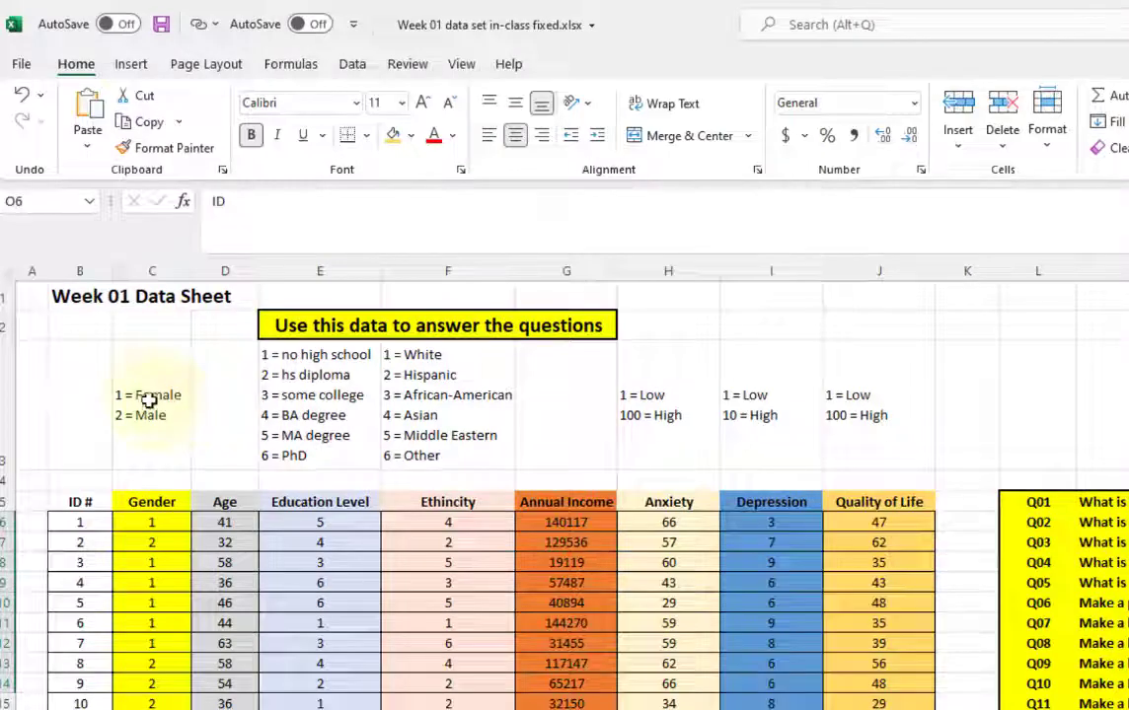
left_click_drag(148, 400, 232, 441)
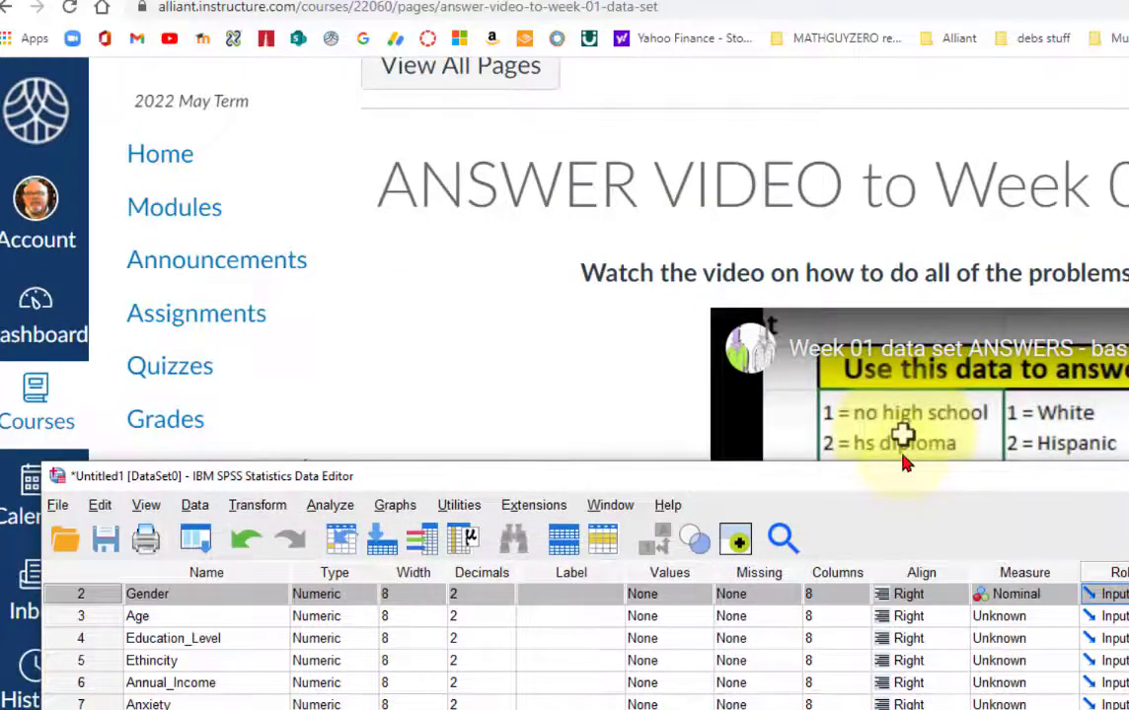
left_click_drag(903, 463, 879, 31)
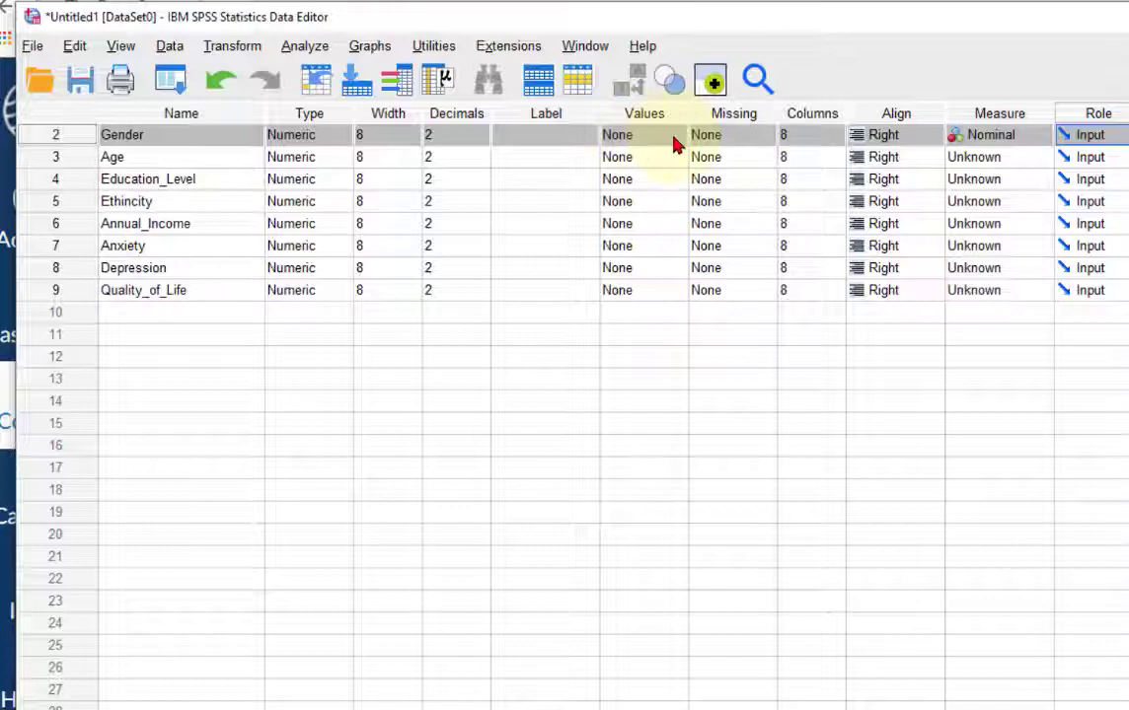
- In Gender's Value Labels dialog, add 1 = Female and 2 = Male and confirm
double_click(675, 144)
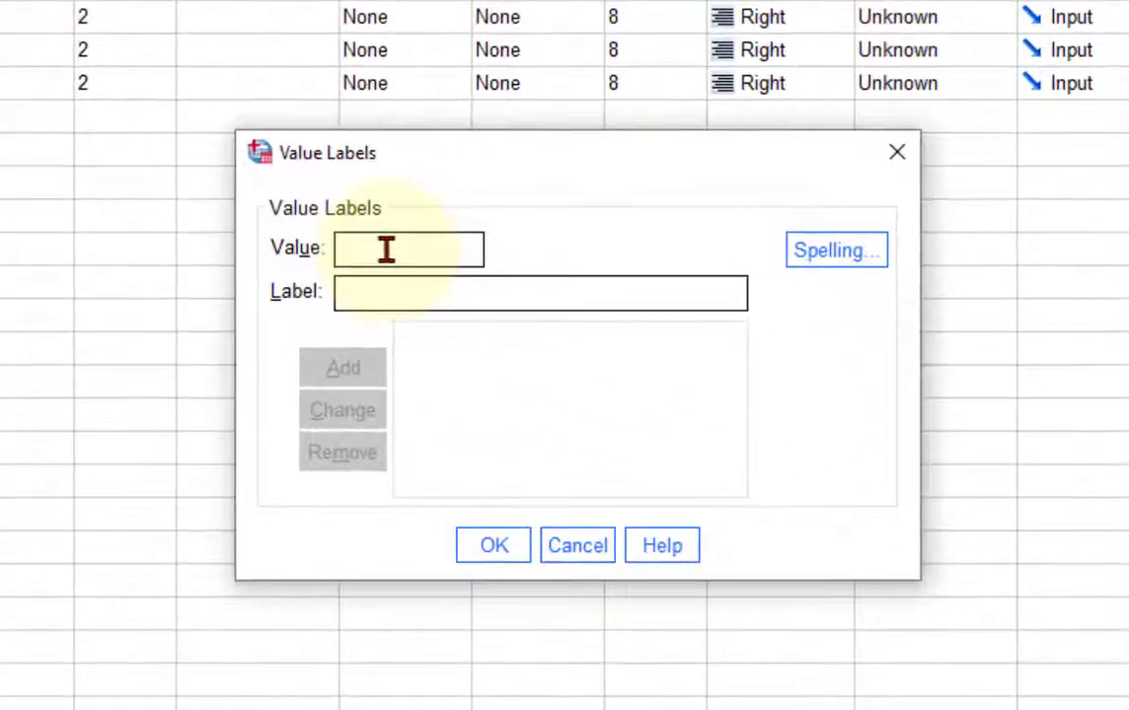
type("1")
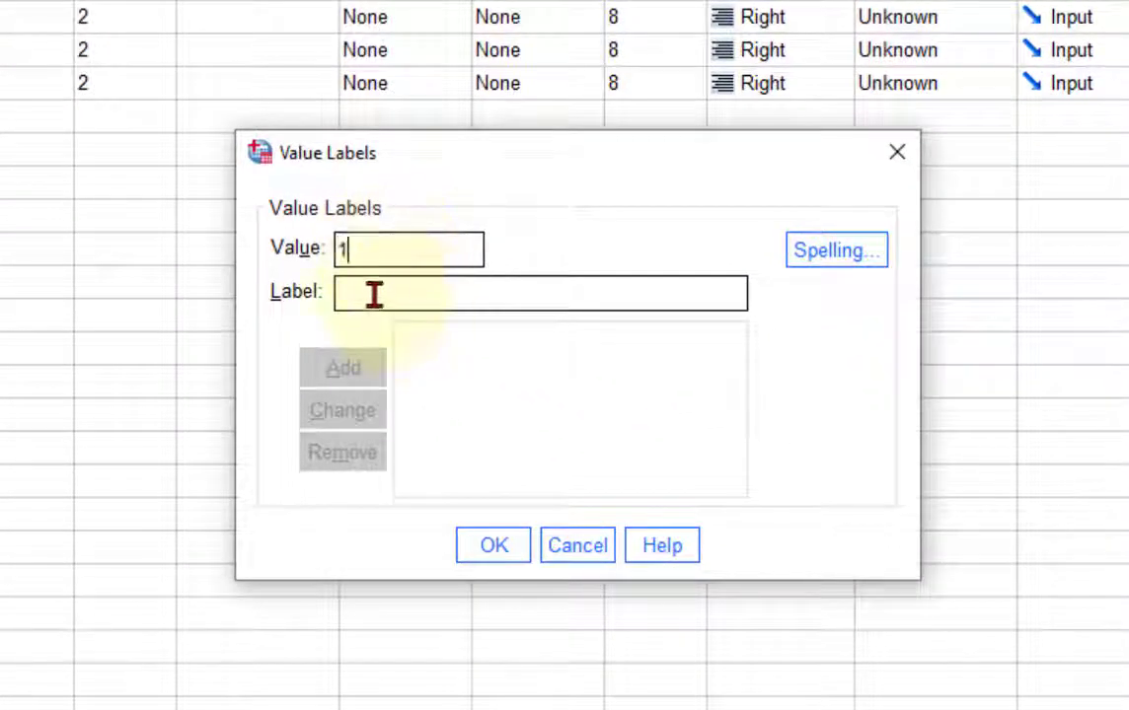
key("Tab")
type("F")
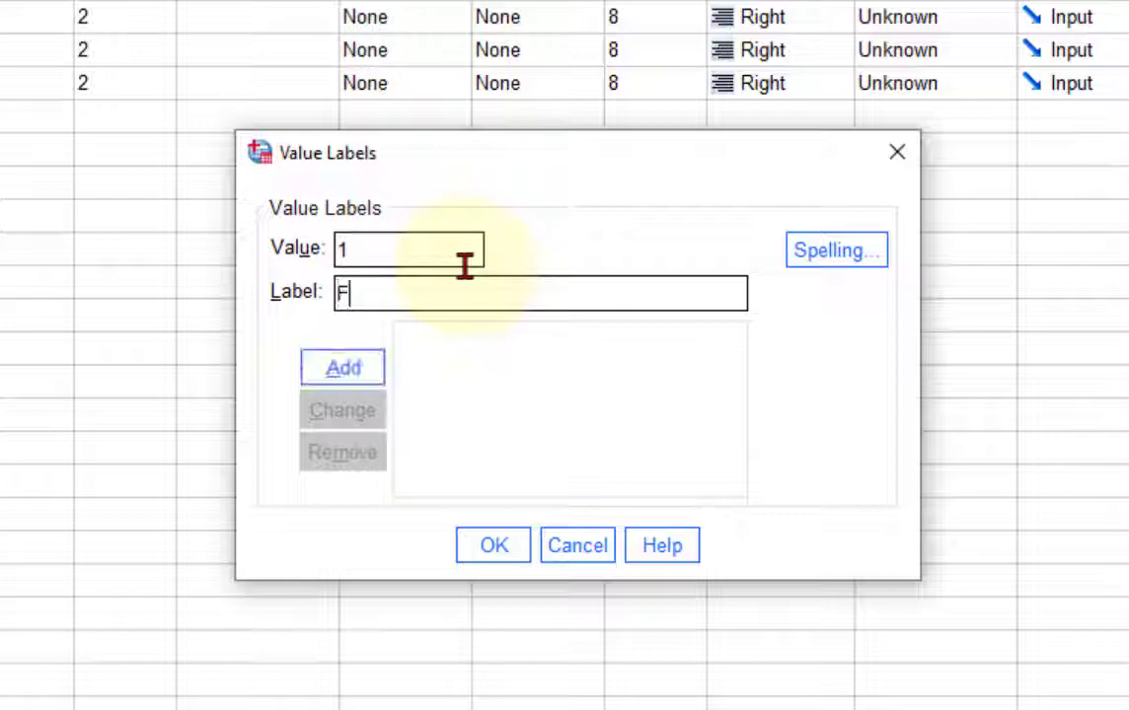
type("emale")
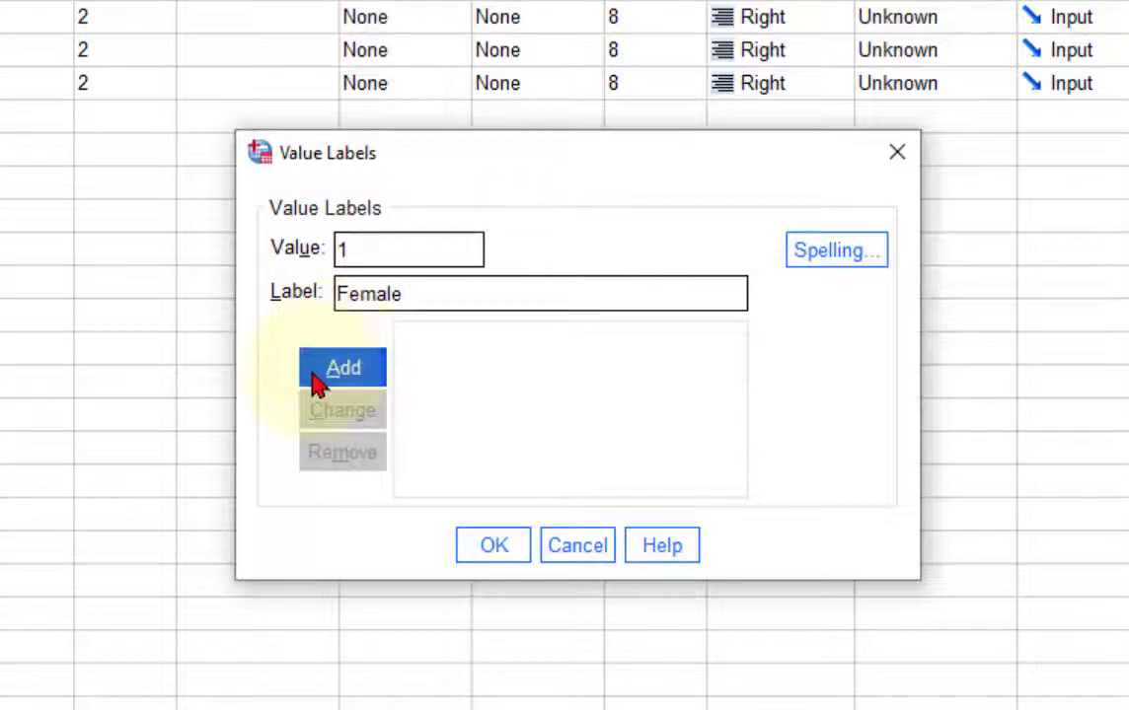
left_click(316, 373)
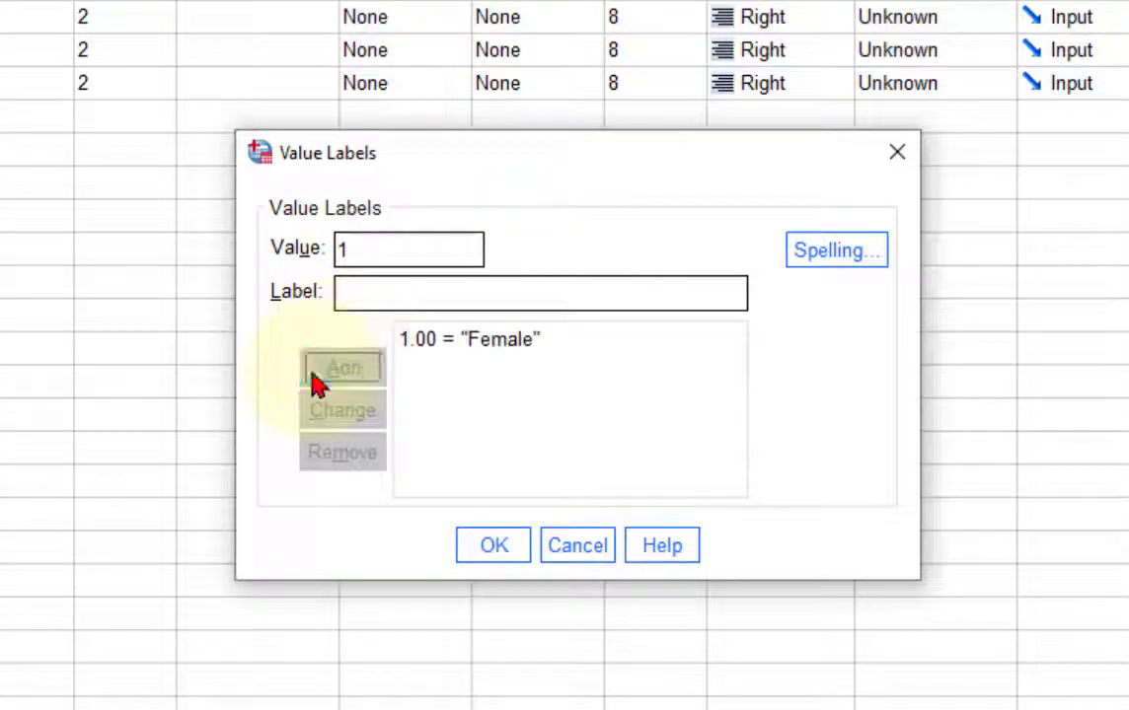
type("2")
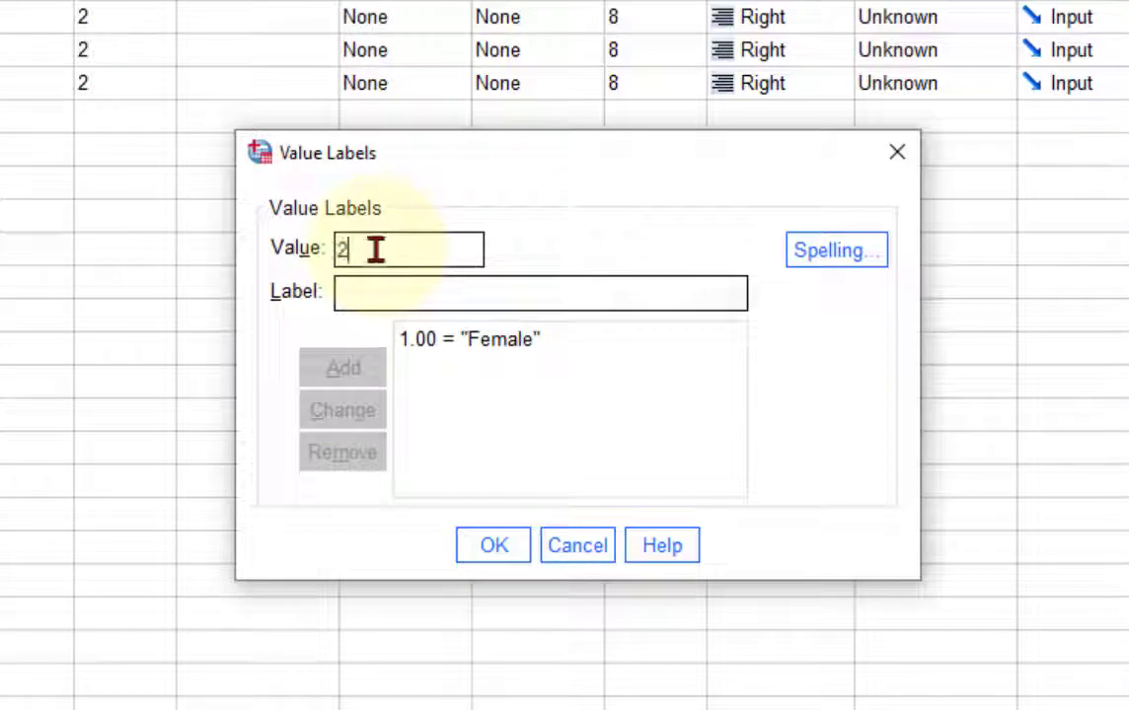
left_click(365, 294)
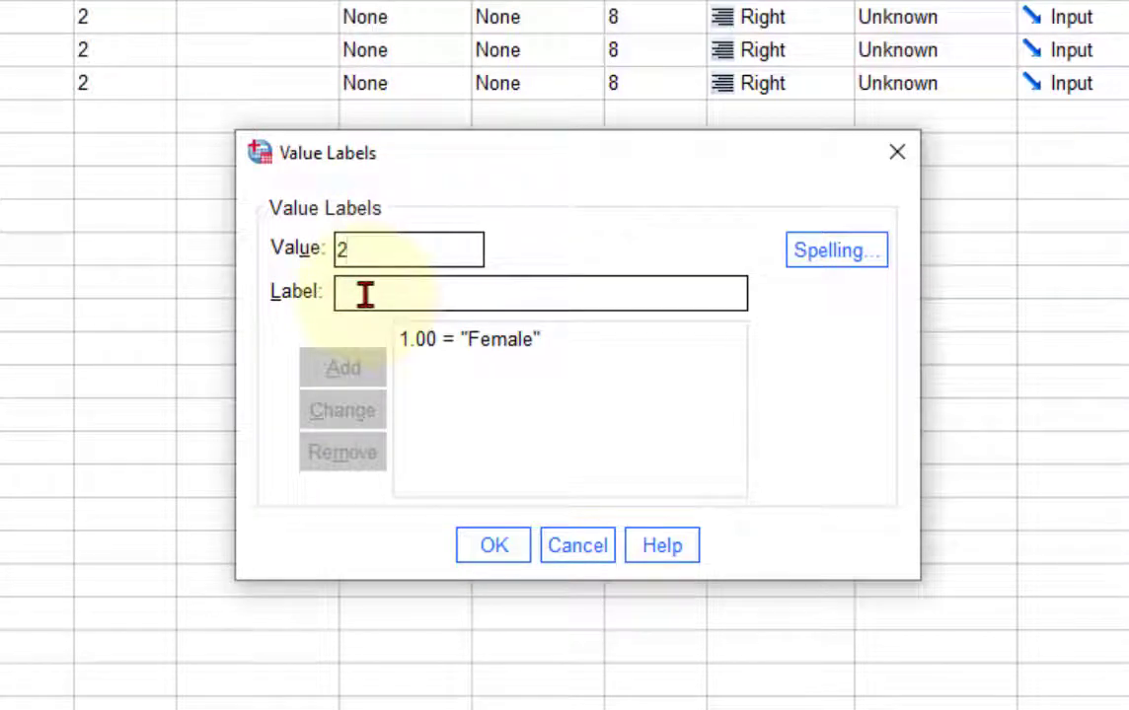
type("Ma")
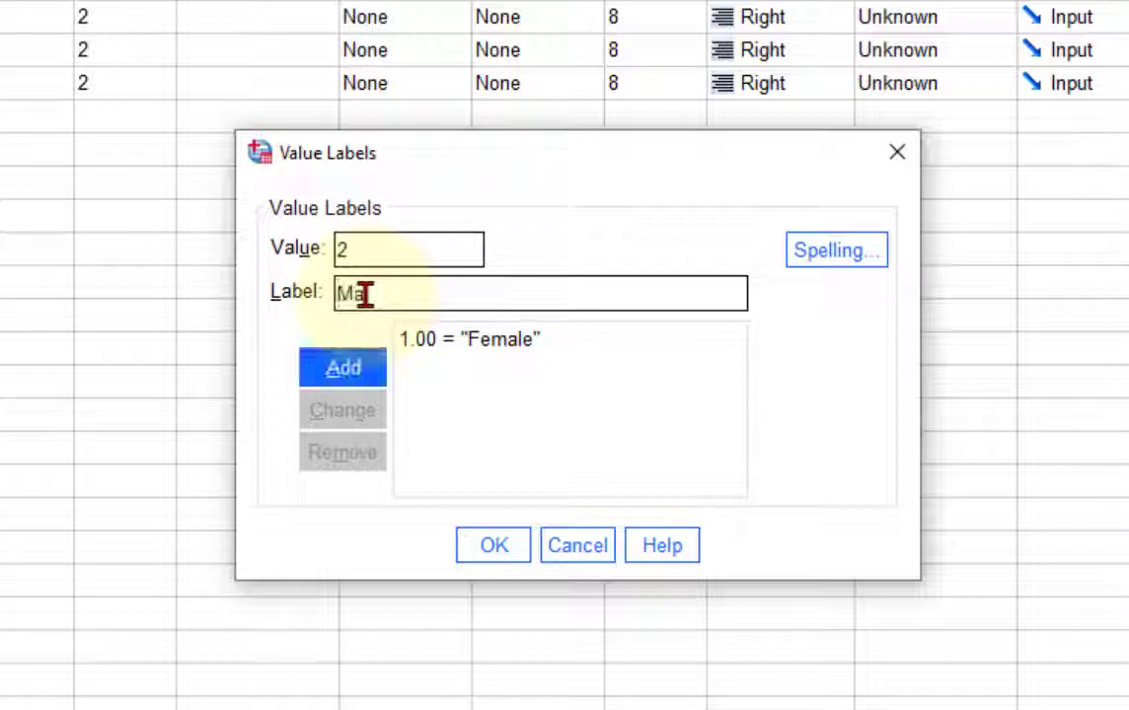
type("le")
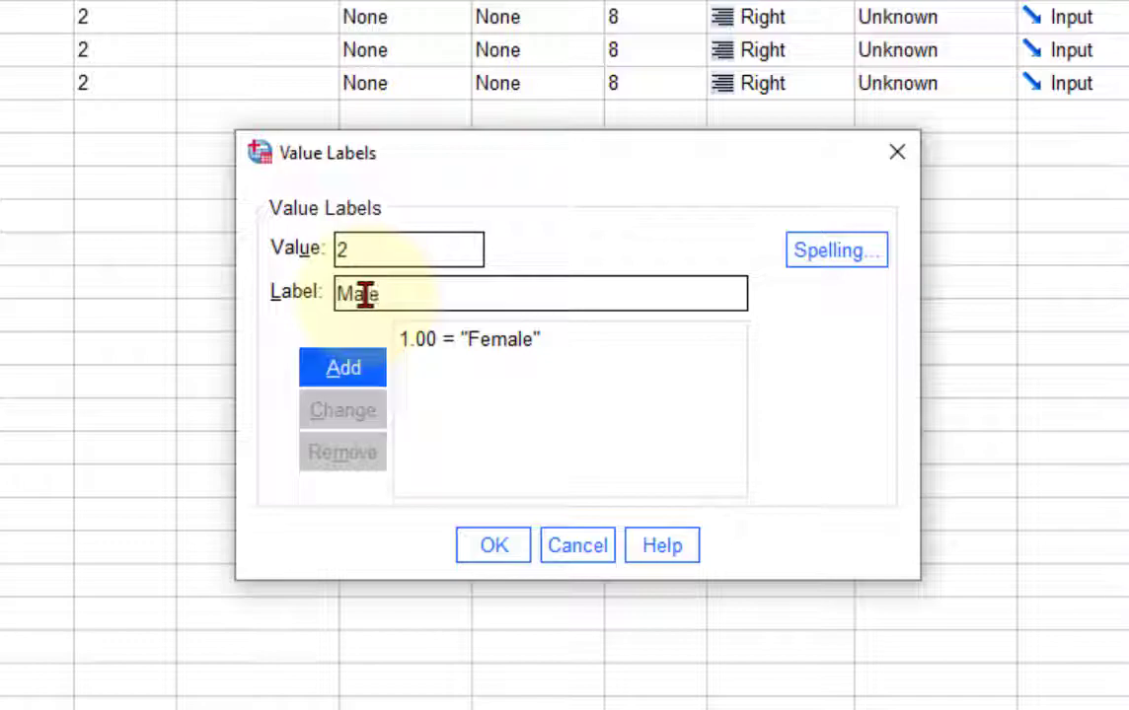
left_click(325, 377)
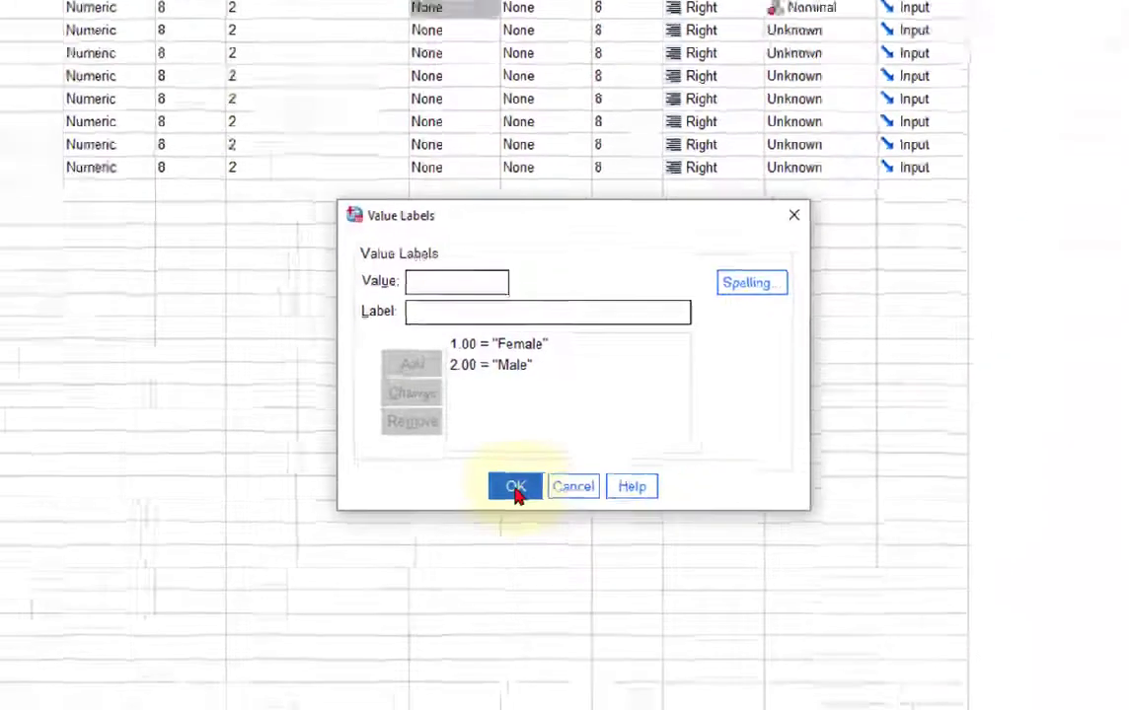
left_click(514, 488)
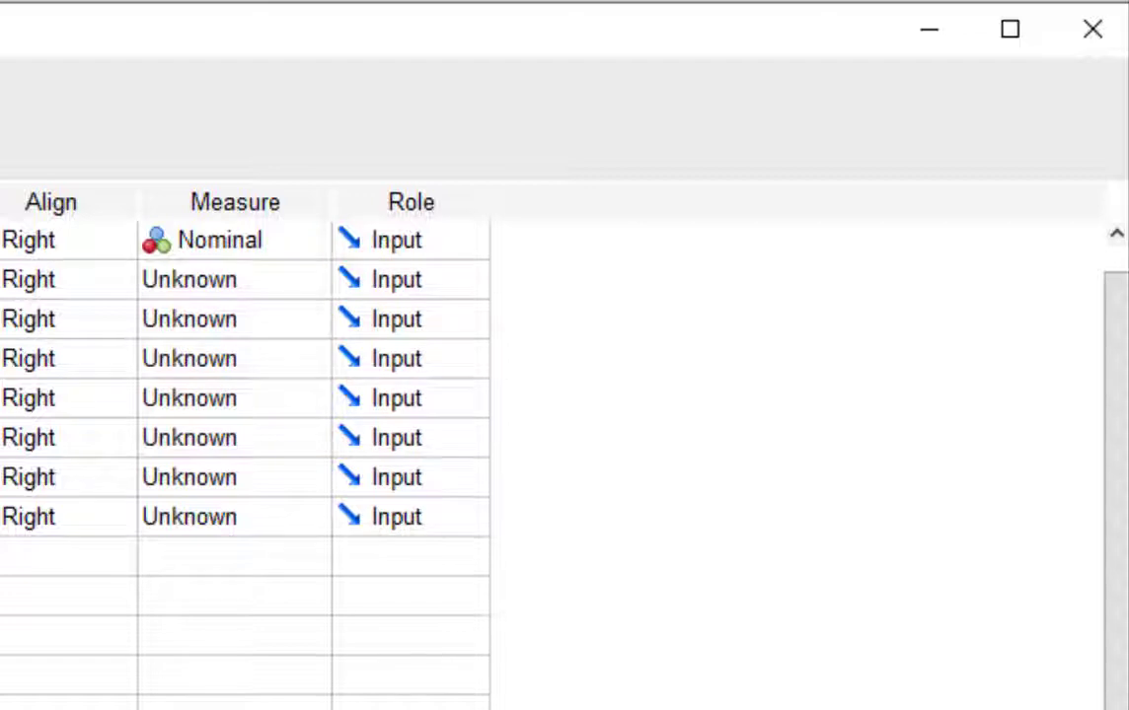
- Set measurement levels: Education_Level to Ordinal, Age to Scale, and Ethnicity to Nominal
left_click(326, 331)
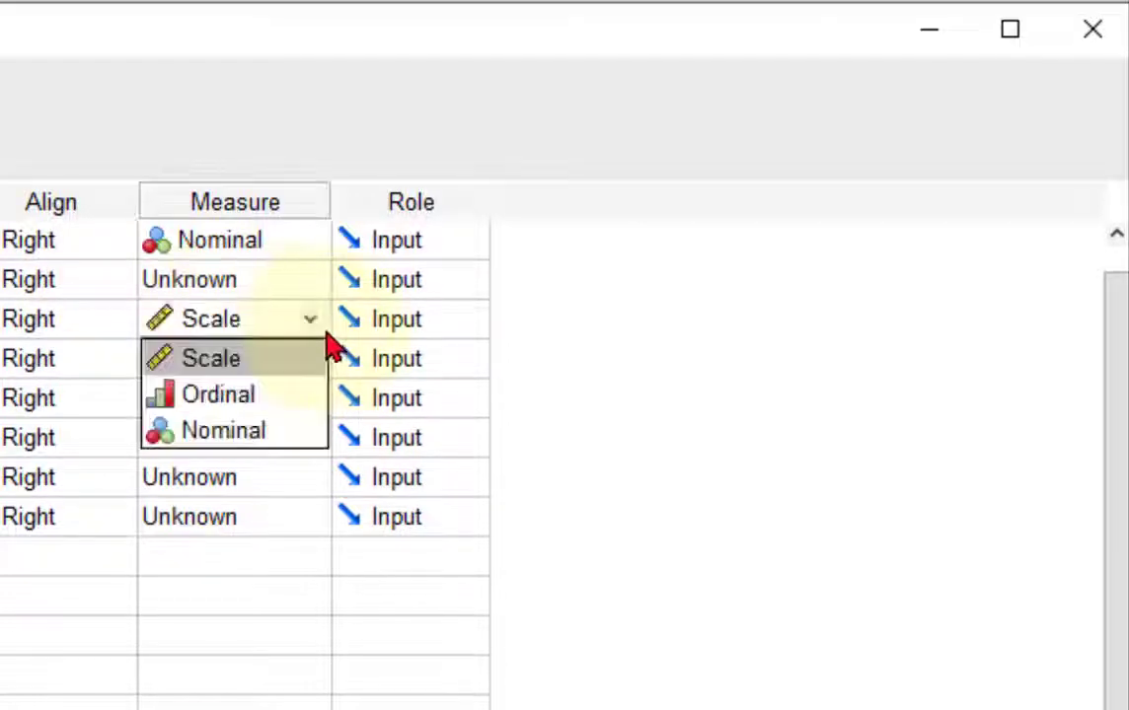
left_click(225, 397)
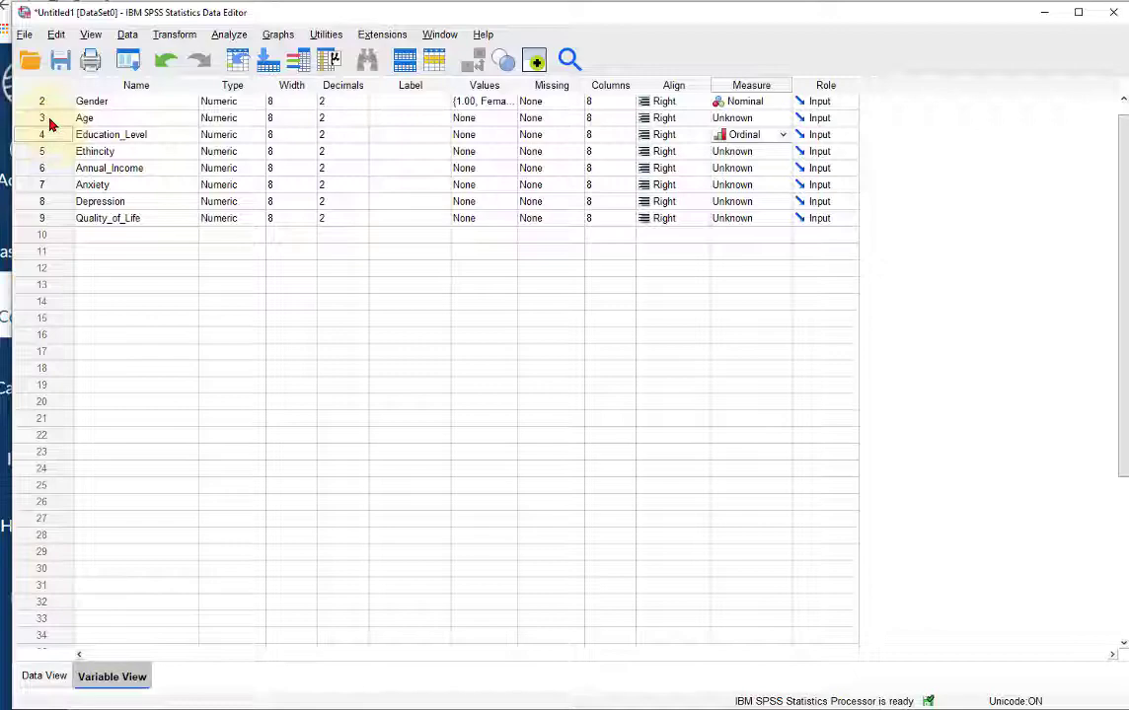
left_click(44, 118)
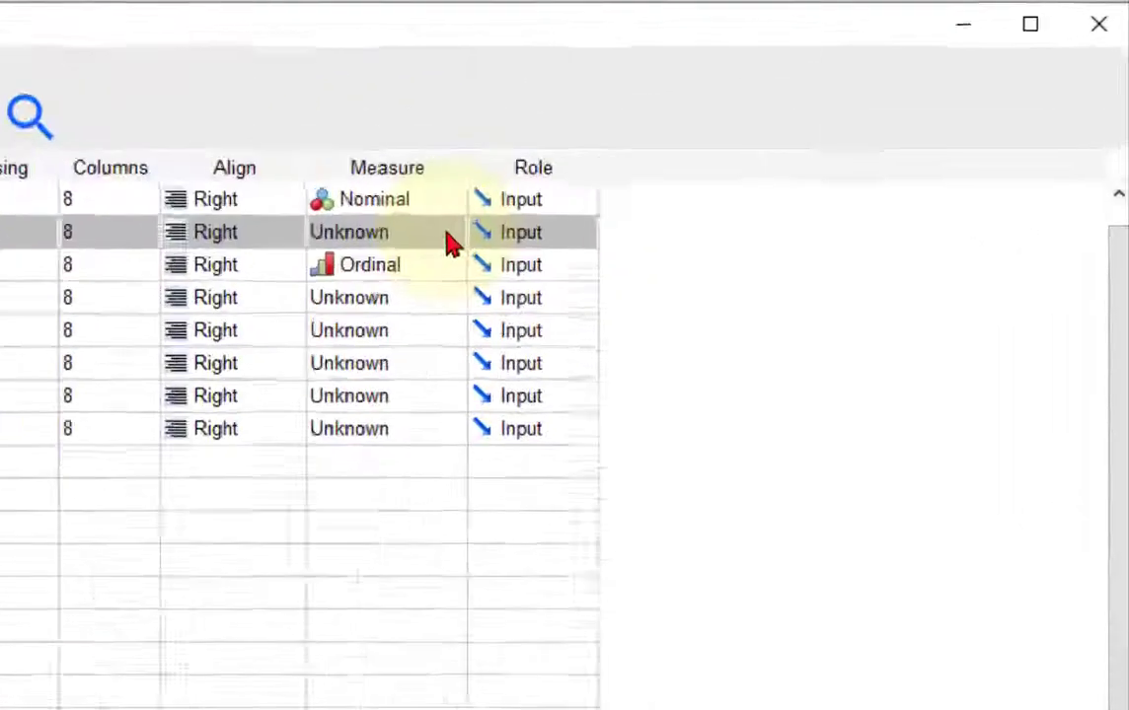
left_click(785, 123)
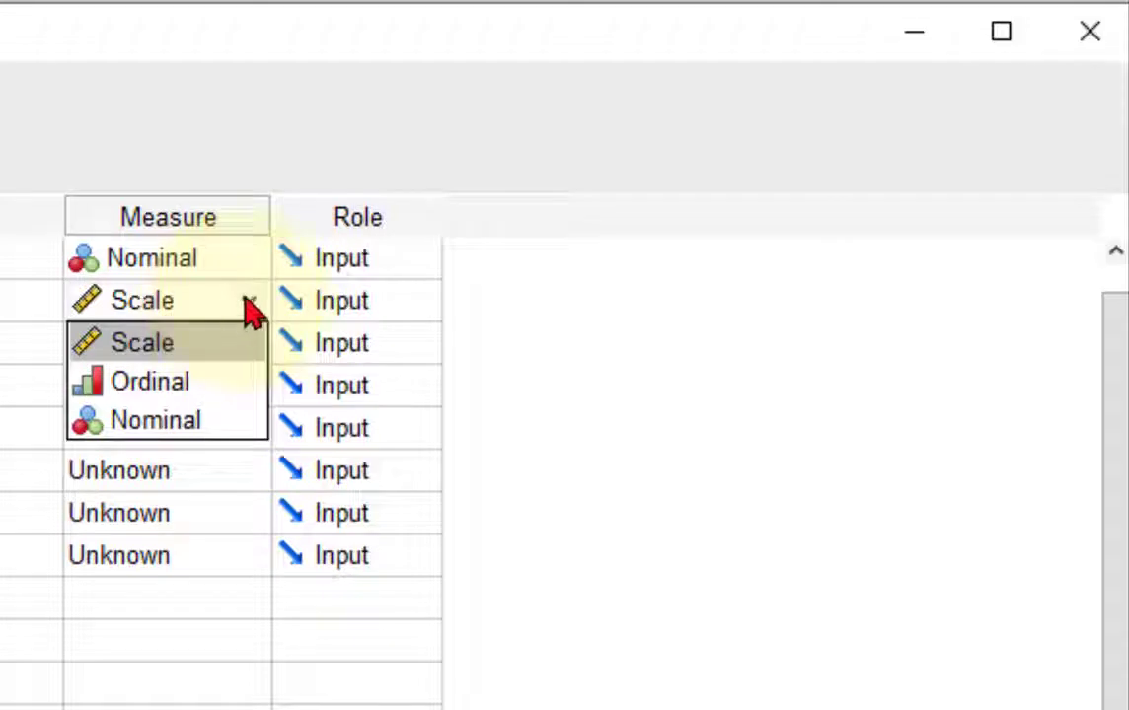
left_click(168, 380)
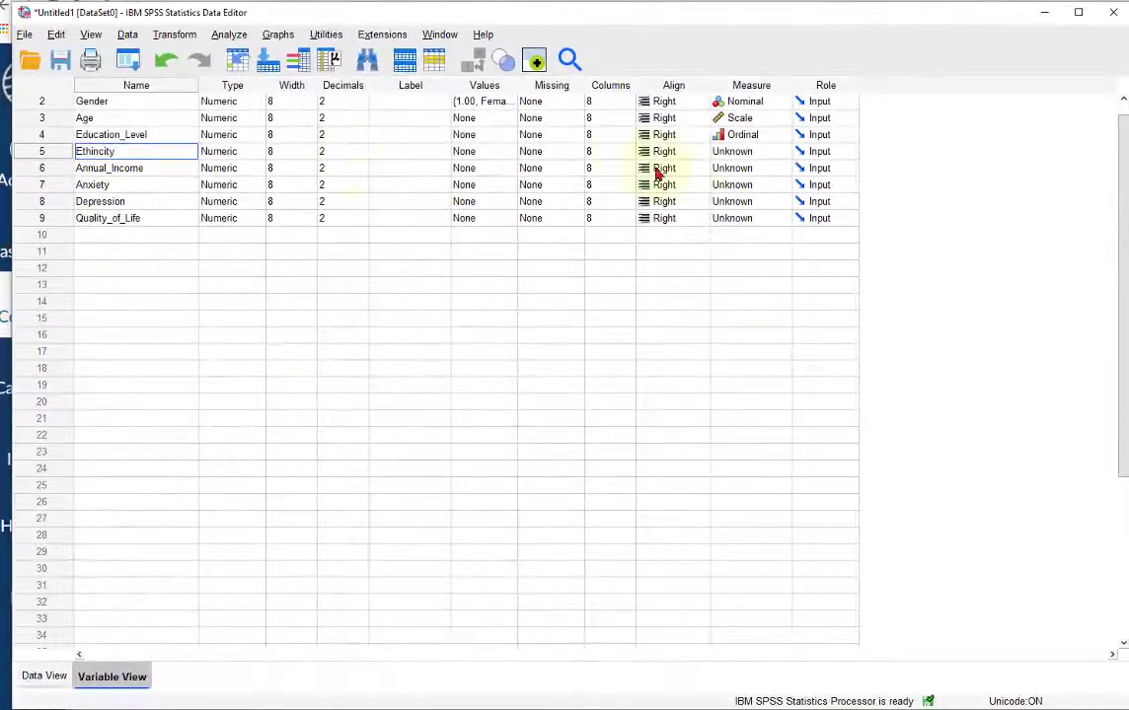
left_click(781, 153)
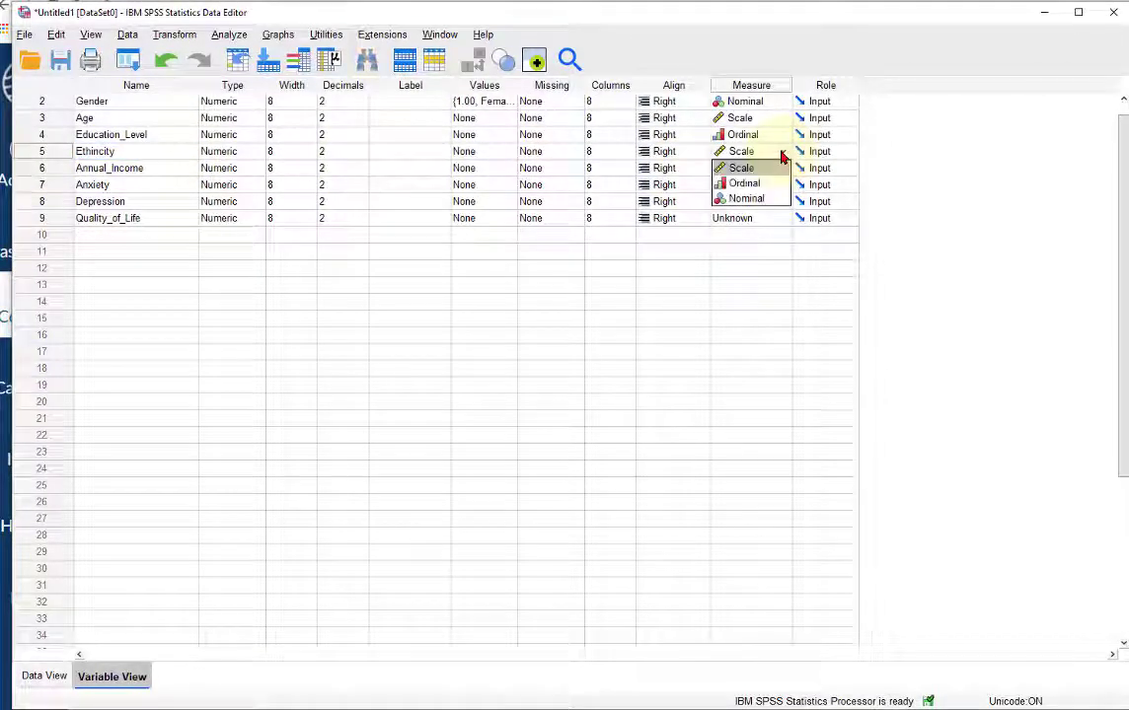
left_click(738, 201)
left_click_drag(624, 30, 675, 32)
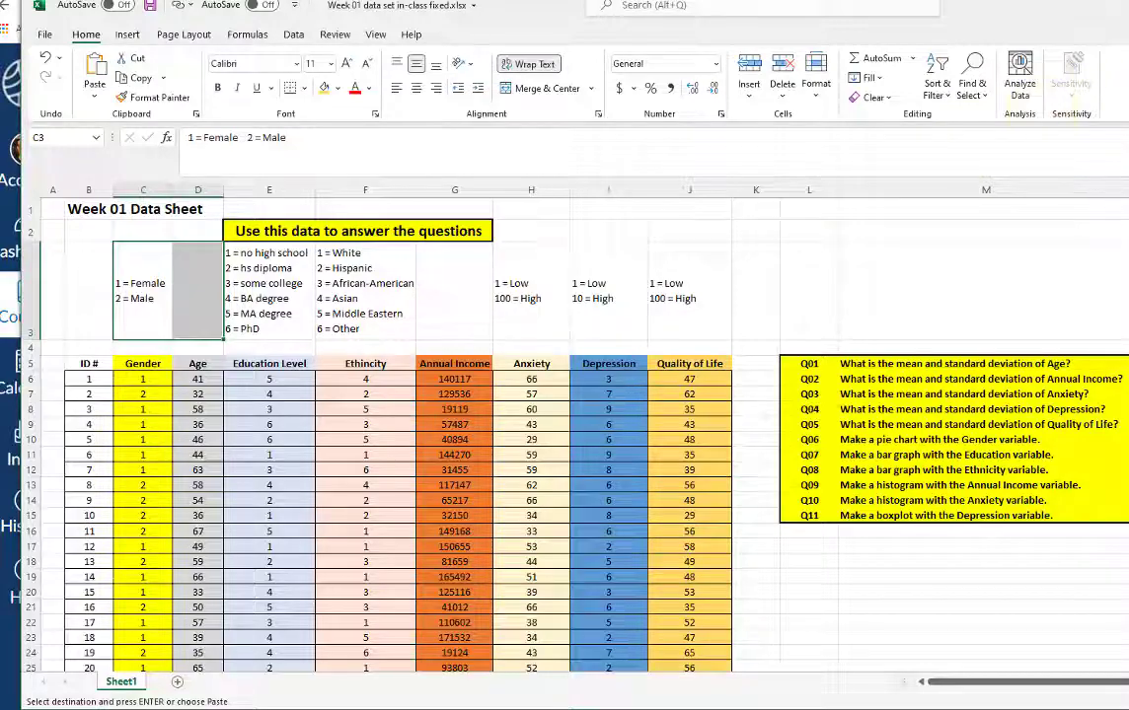
key("alt+Tab")
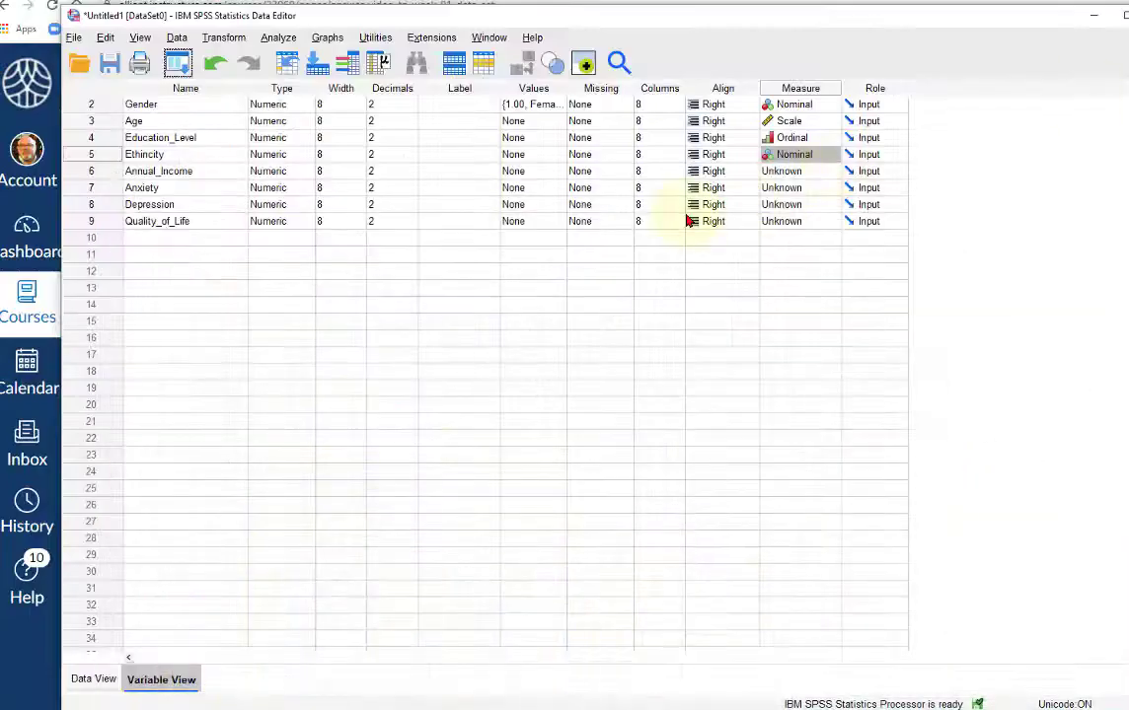
- Give Ethnicity value labels 1 = White, 2 = Hispanic and 3 = African-American
left_click(165, 154)
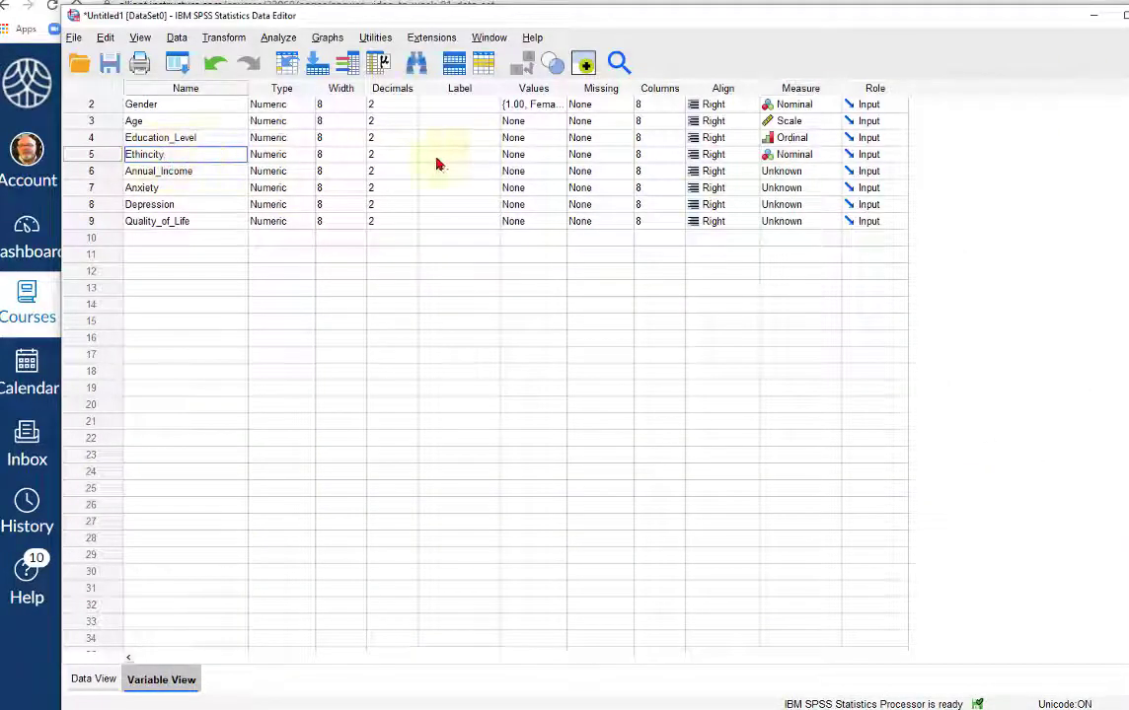
double_click(550, 155)
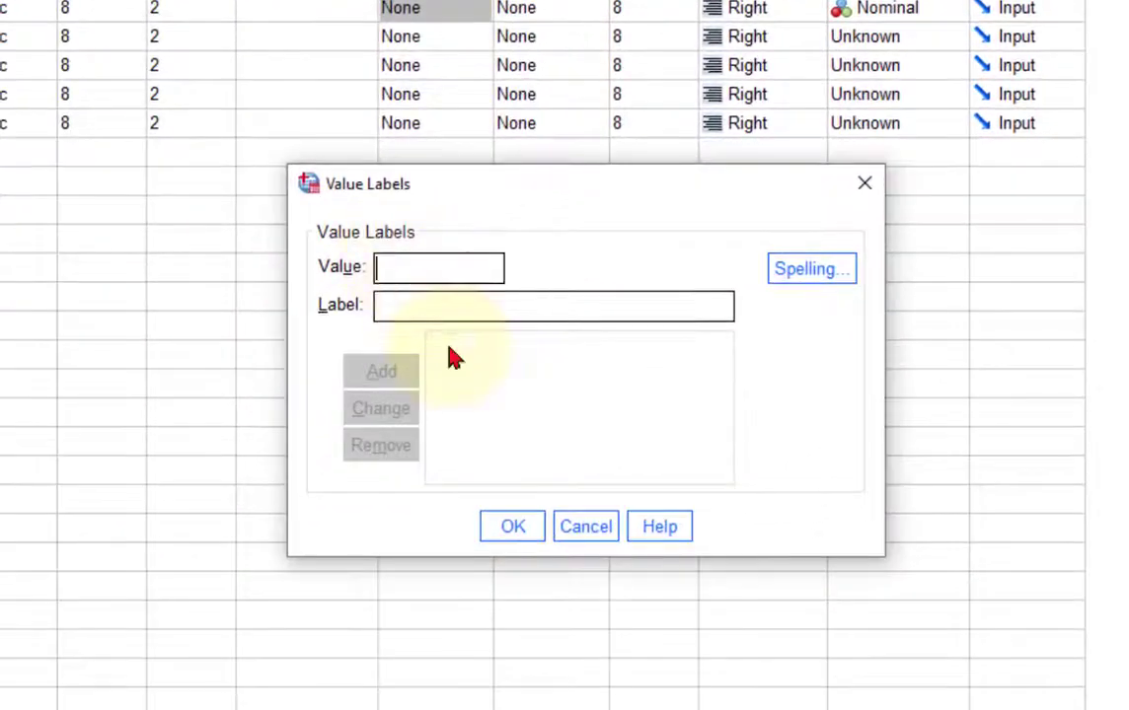
type("1")
left_click(414, 299)
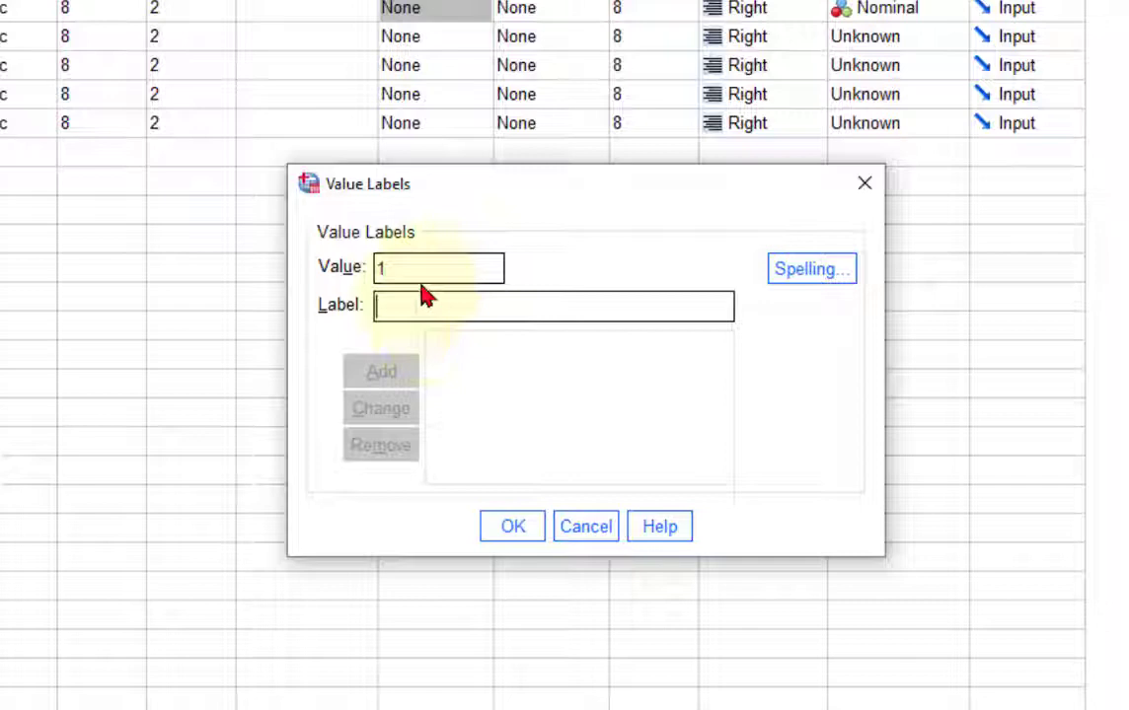
type("Wh")
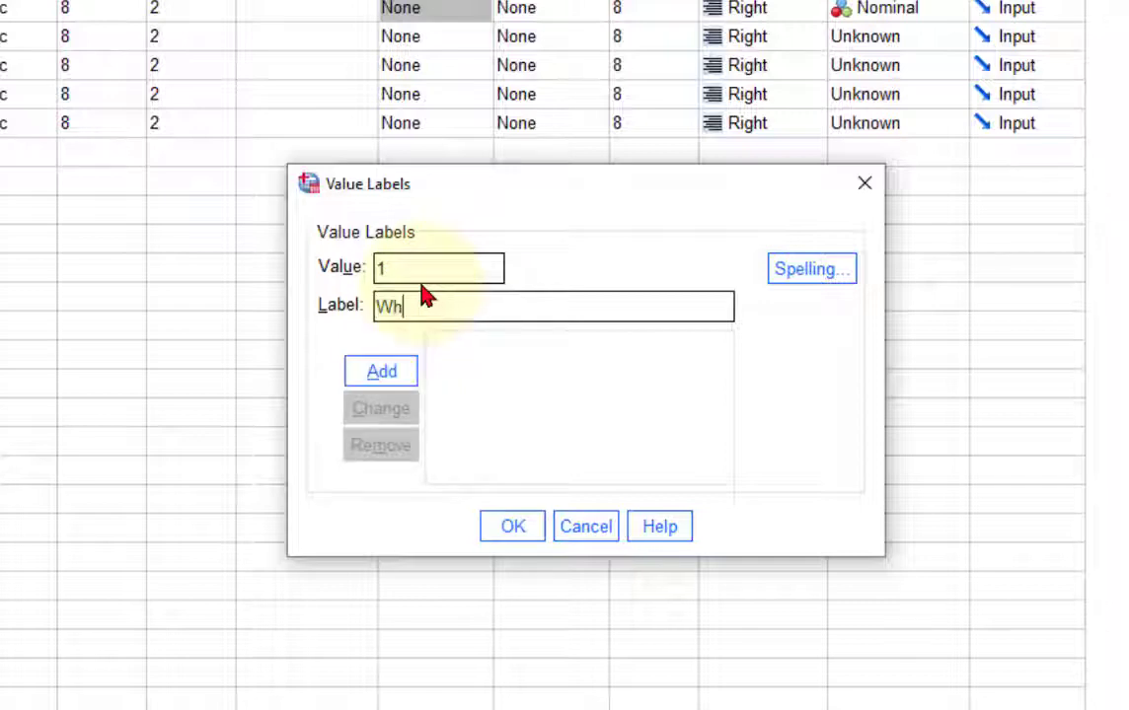
type("ite")
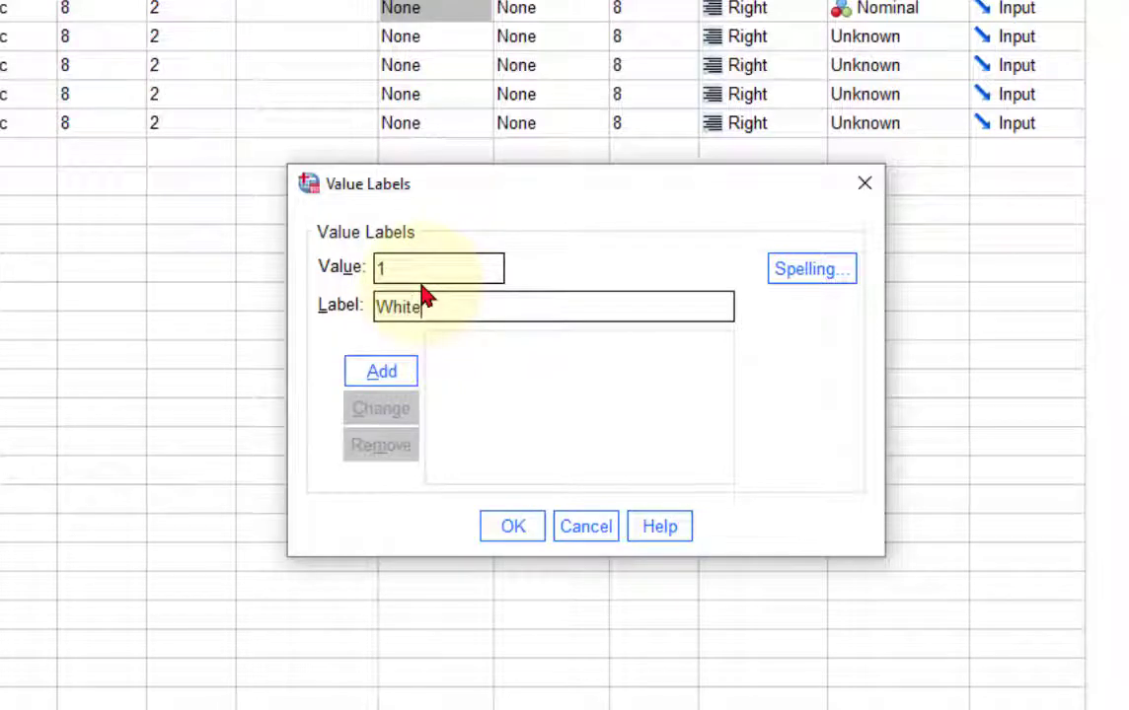
left_click(384, 373)
type("2")
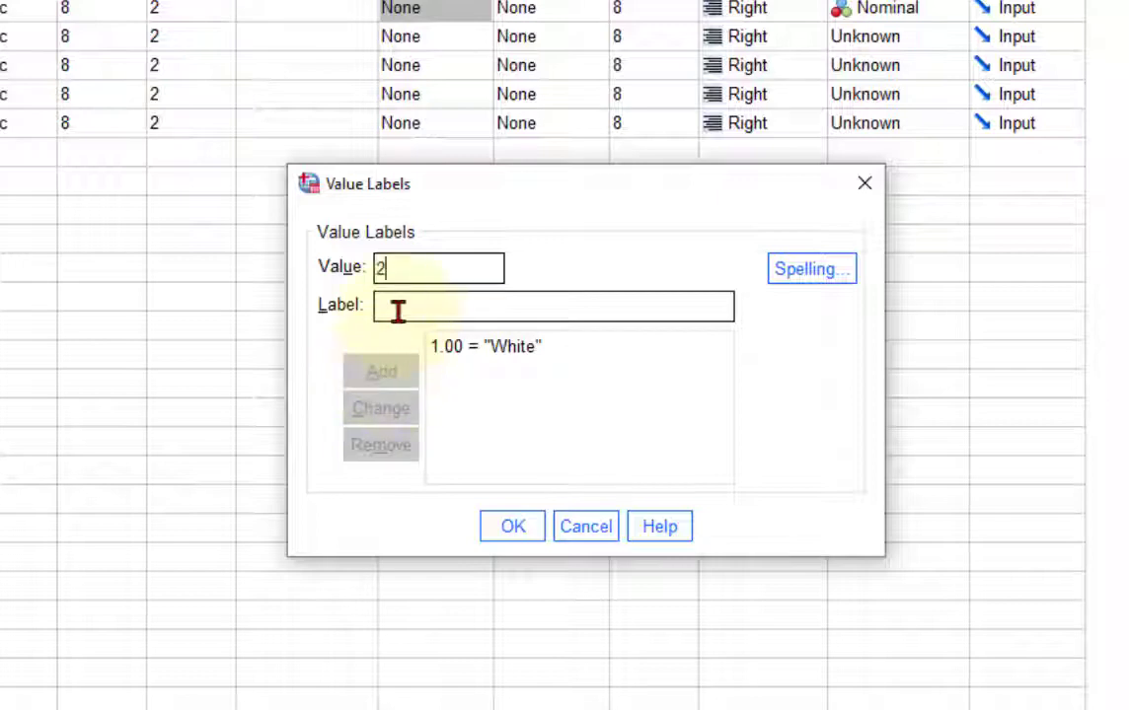
key("Tab")
type("Hi")
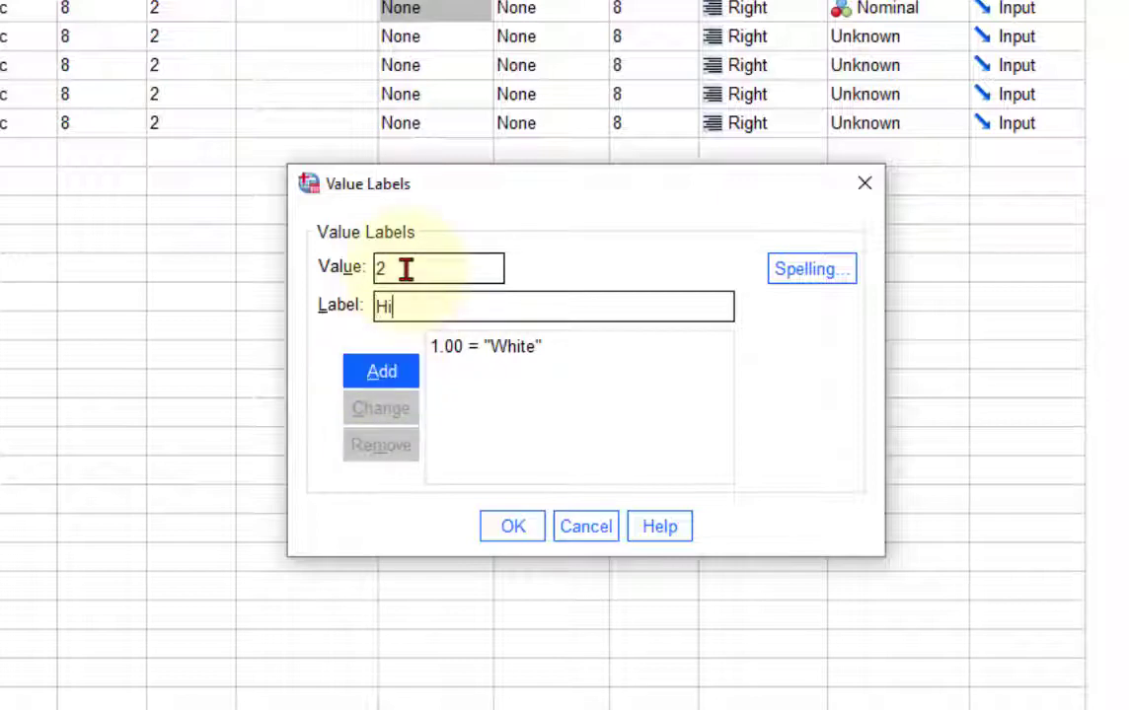
type("spanic")
left_click(388, 375)
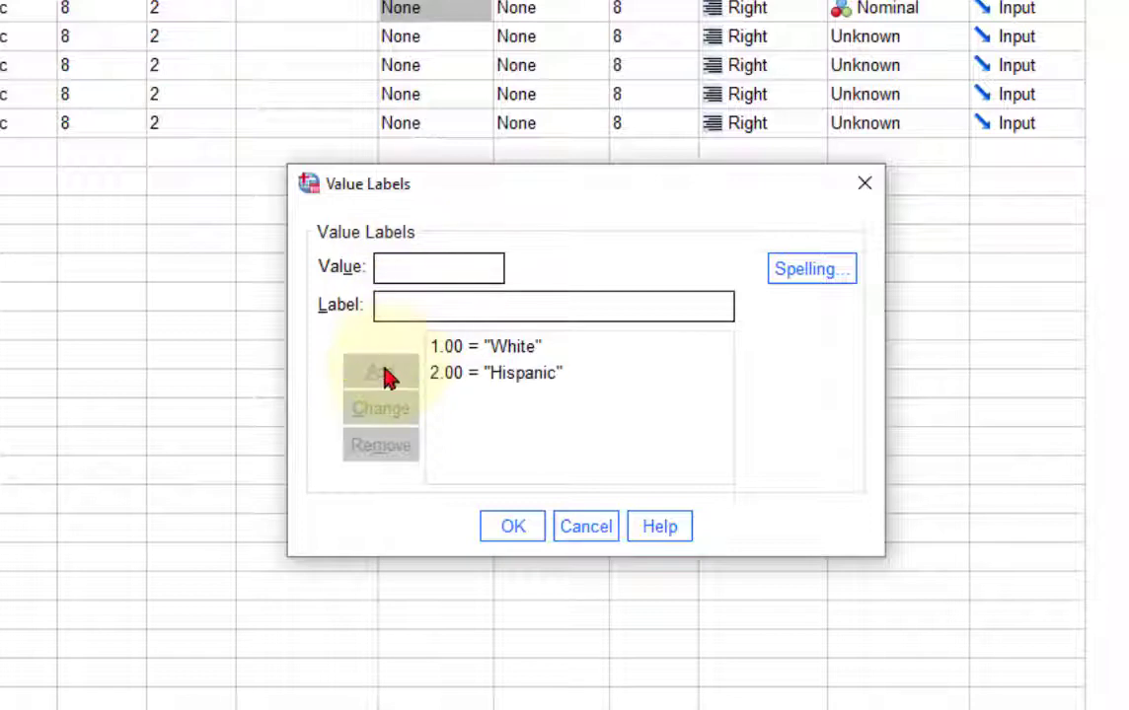
type("3")
left_click(411, 305)
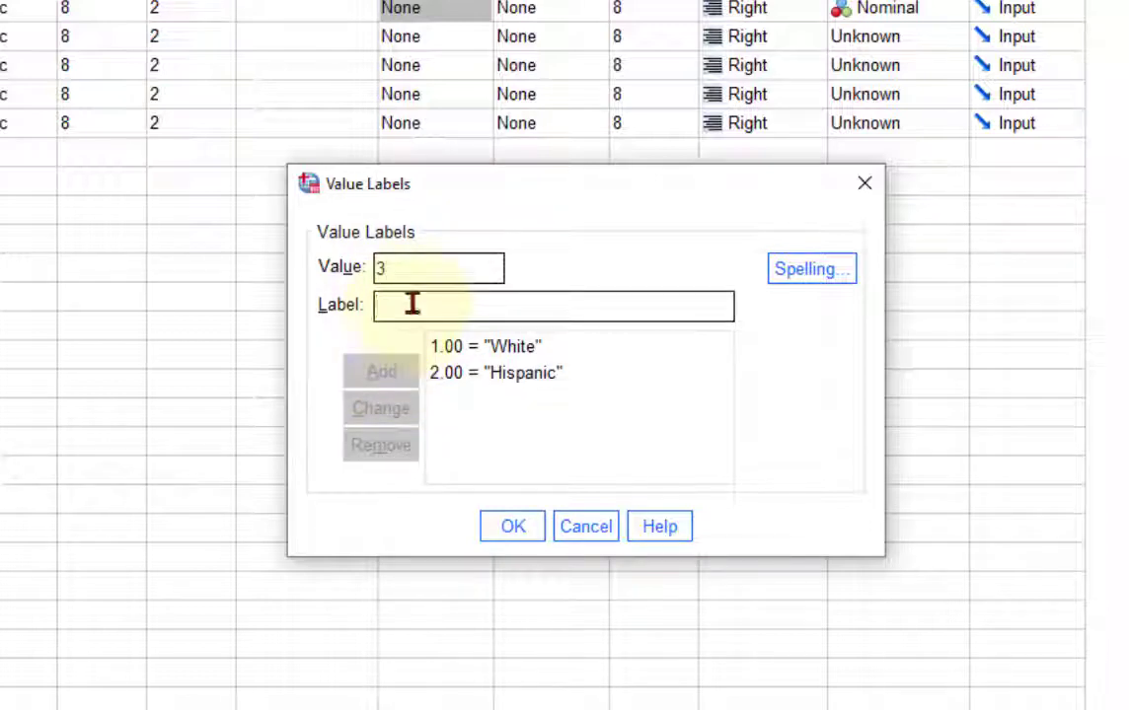
type("Afr")
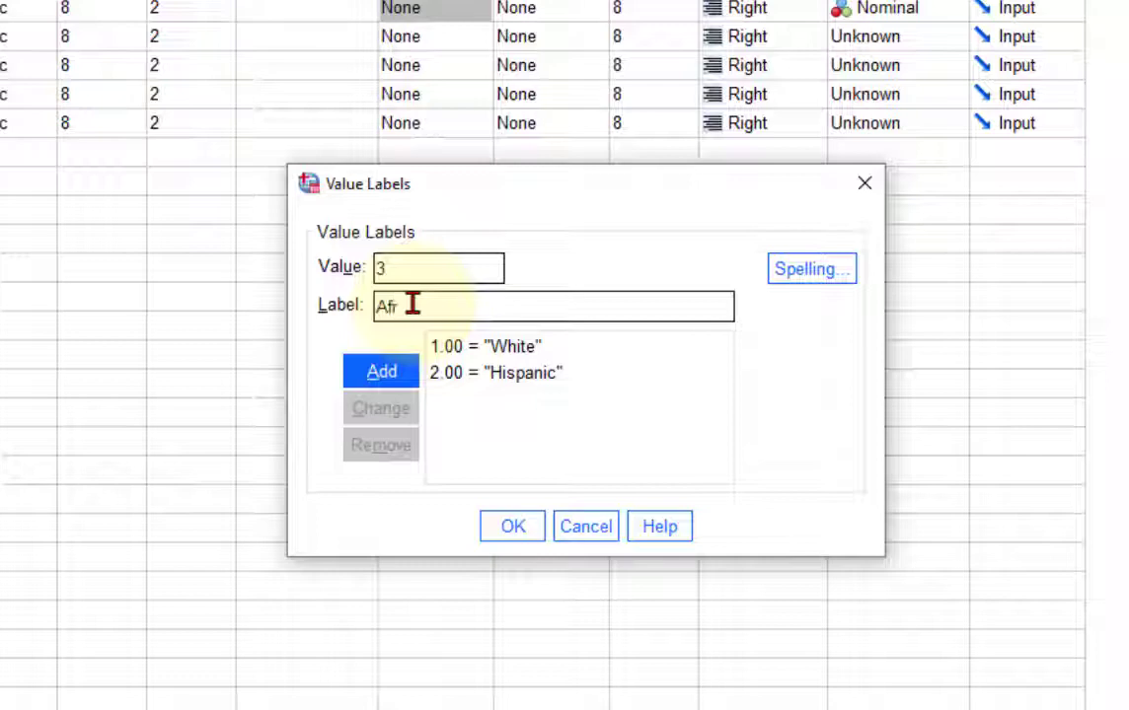
type("ican-American")
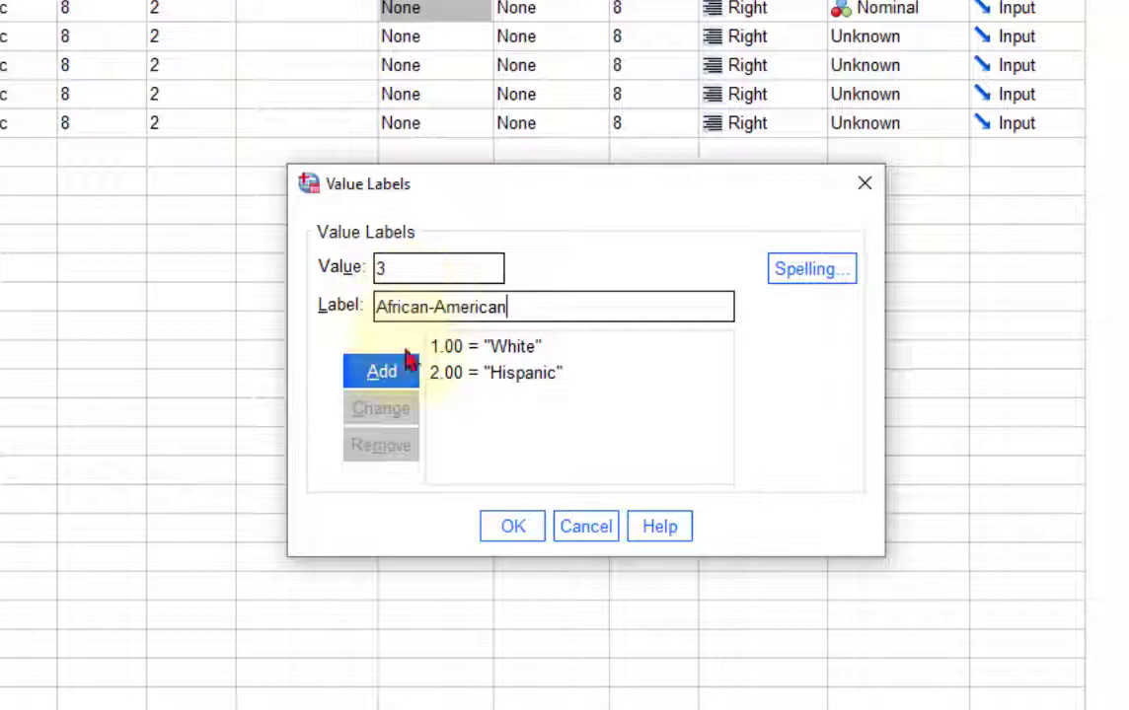
left_click(410, 379)
- Add Ethnicity labels 4 = Asian, 5 = Middle Eastern and 6 = Other, and save them
type("4")
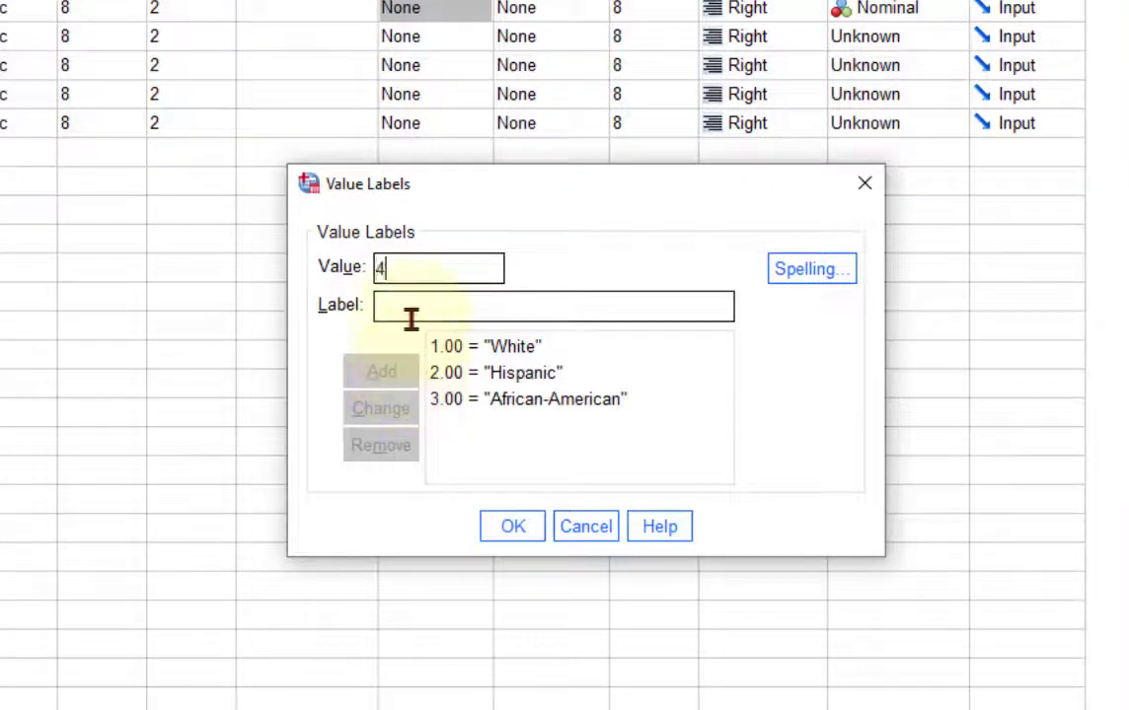
left_click(405, 303)
type("QA")
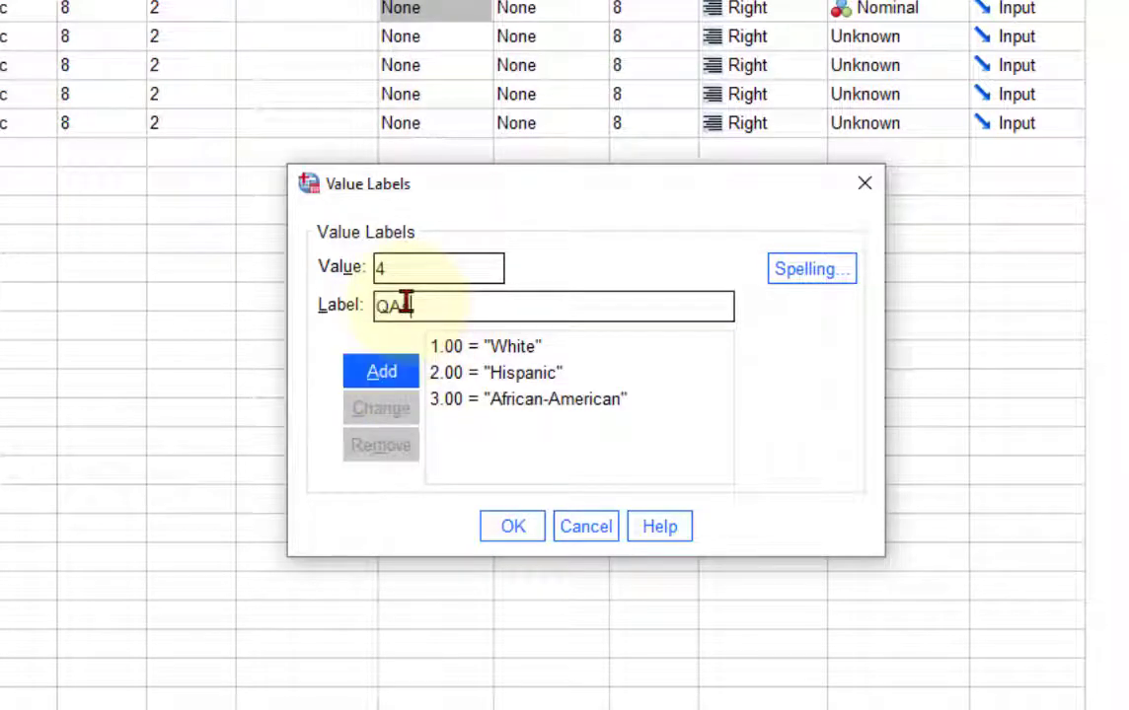
type("sian")
left_click(386, 307)
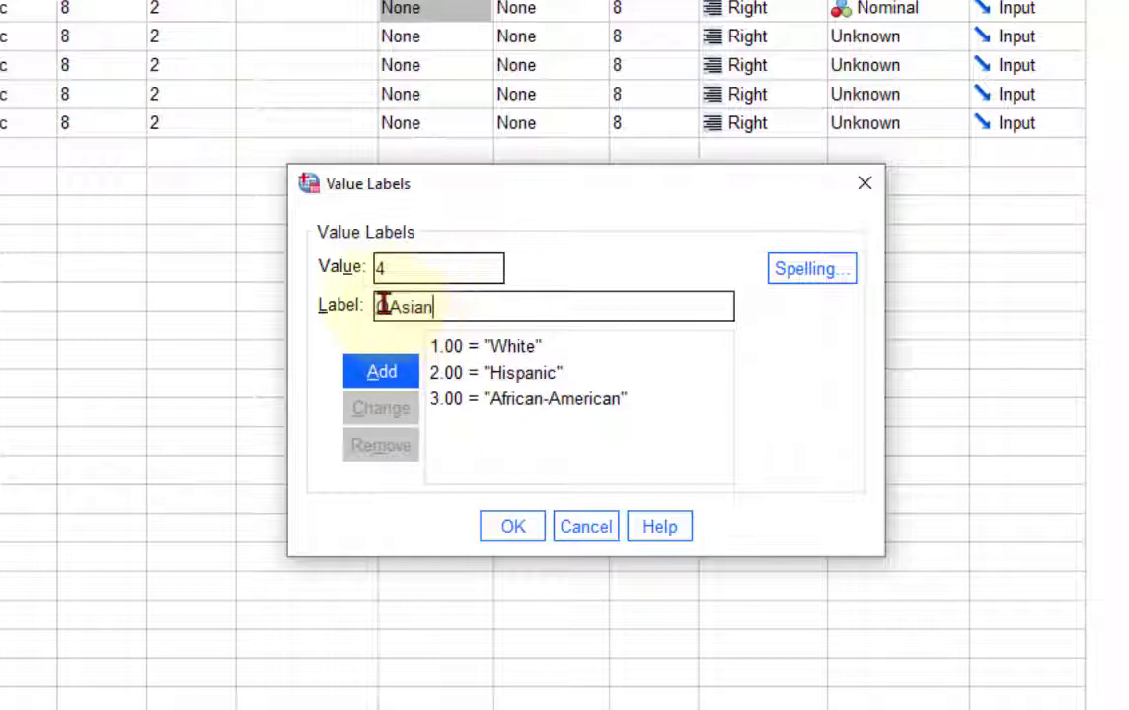
key("BackSpace")
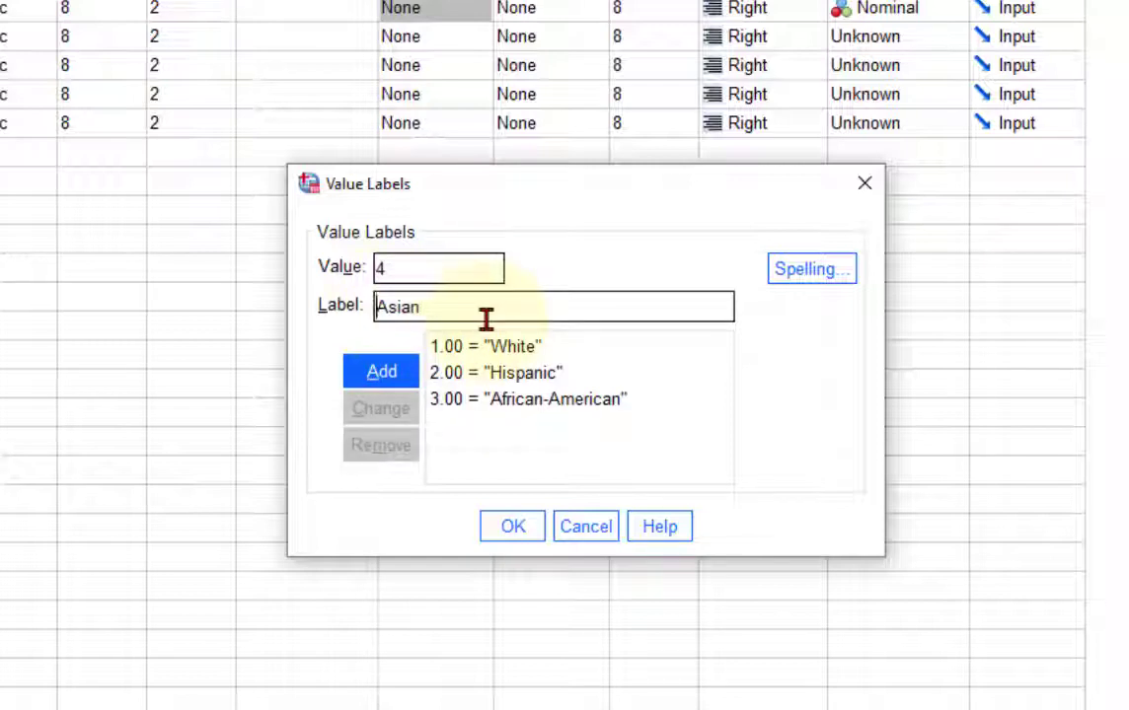
left_click(369, 378)
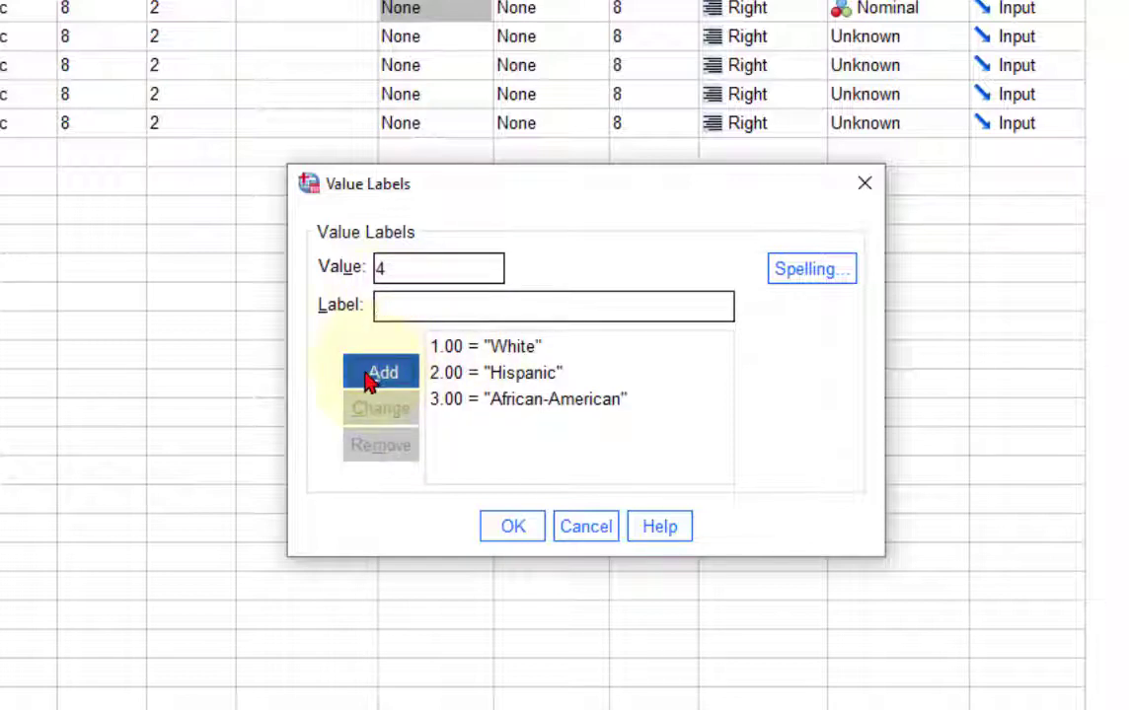
left_click(374, 267)
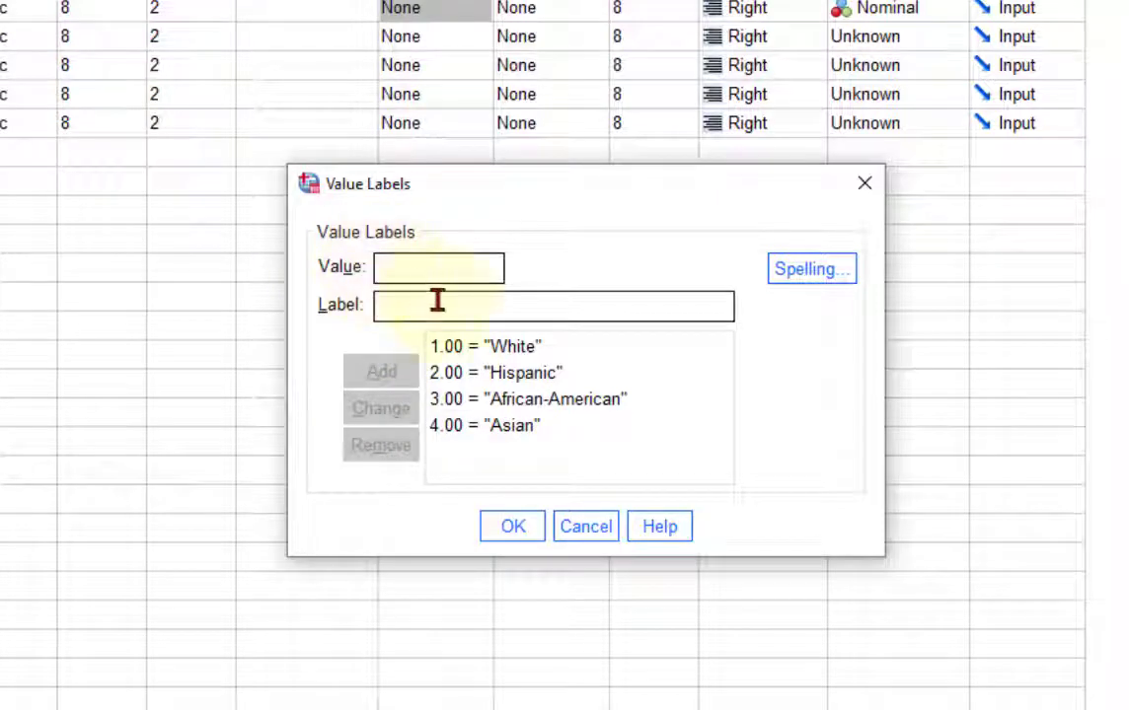
type("5")
left_click(445, 304)
type("M")
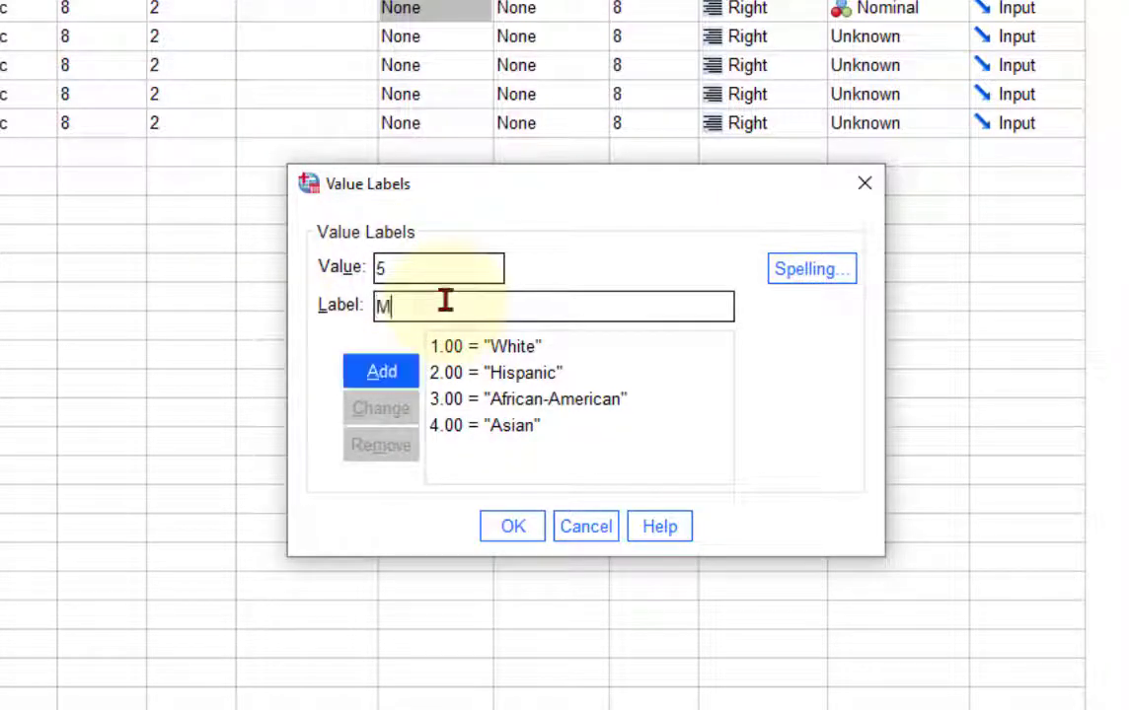
type("iddle ")
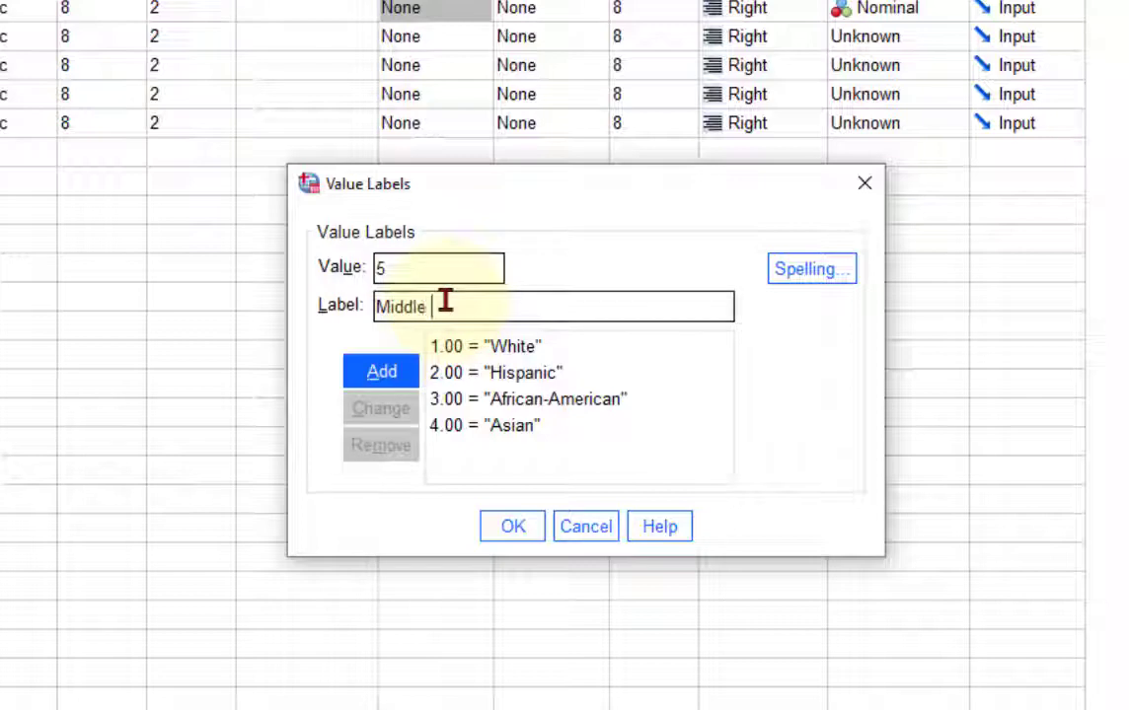
type("Eastern")
left_click(382, 371)
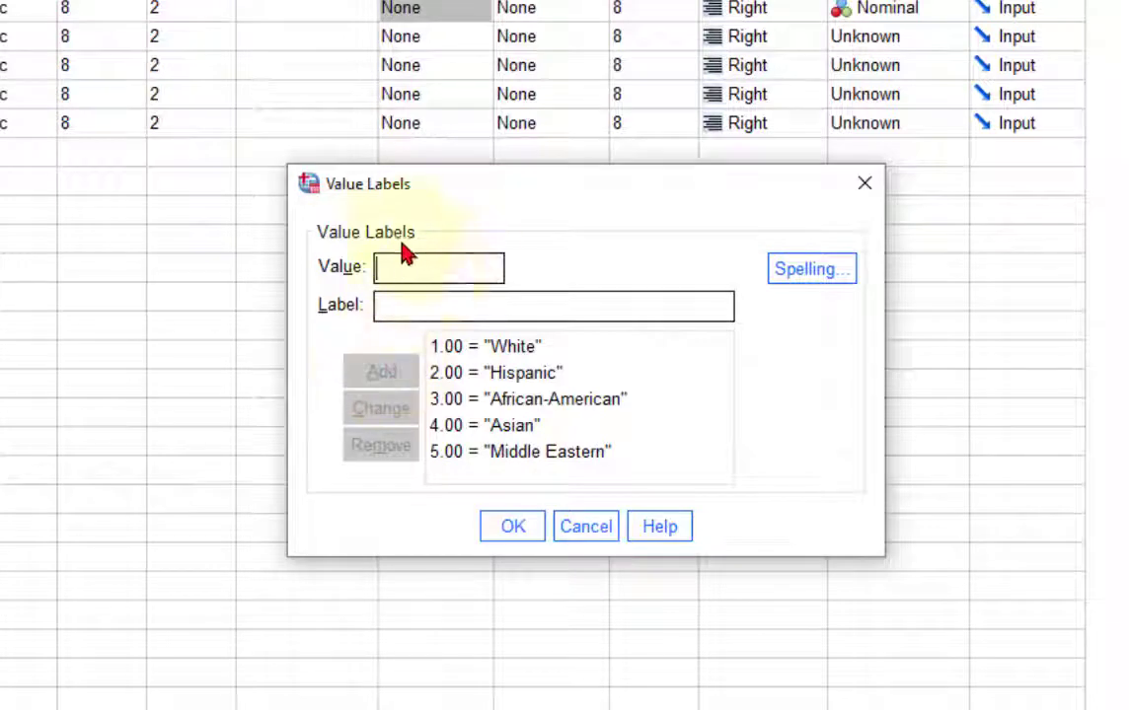
type("6")
type("Othe")
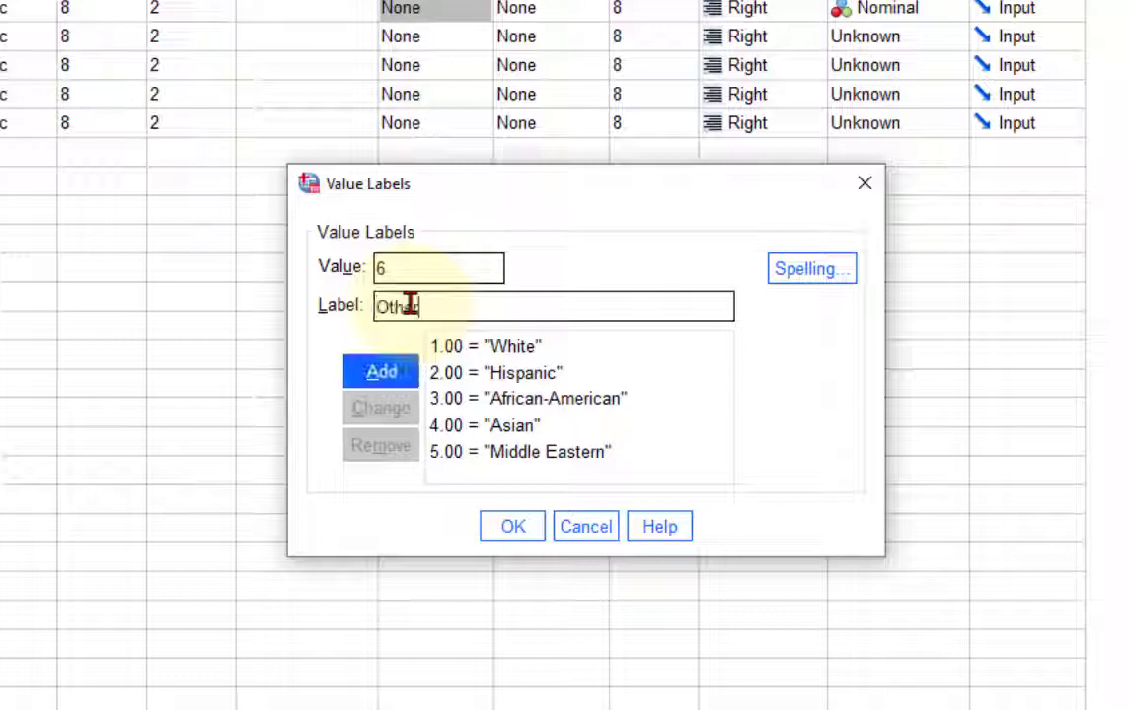
type("r")
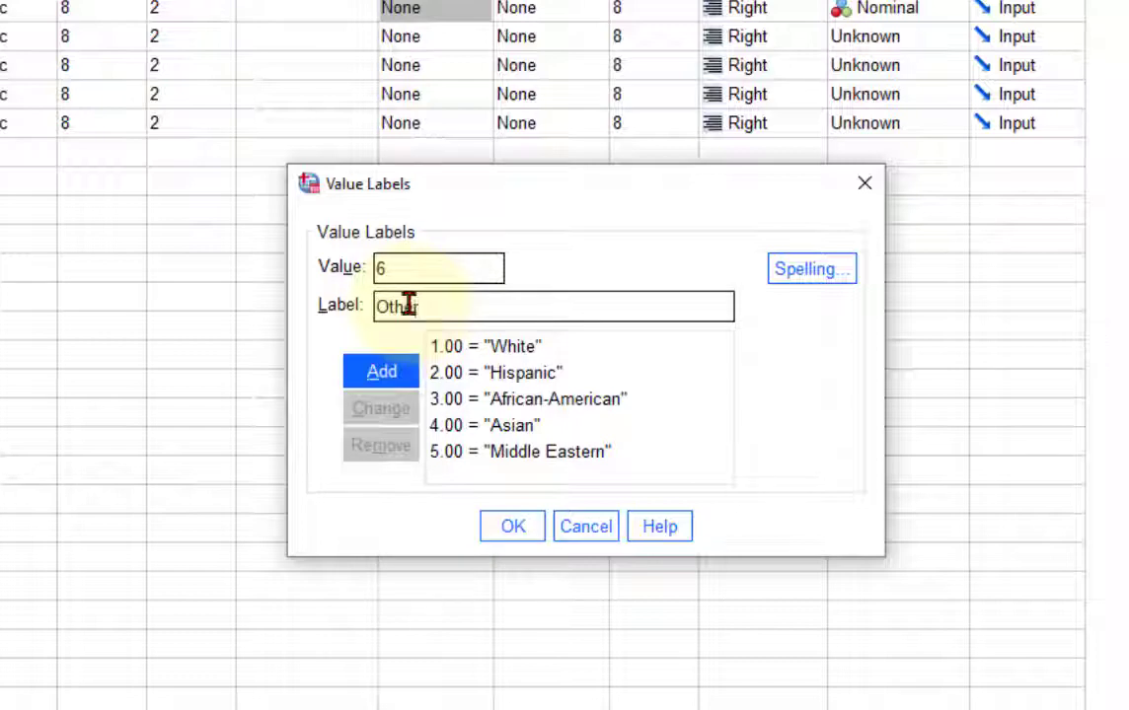
left_click(374, 383)
left_click(509, 529)
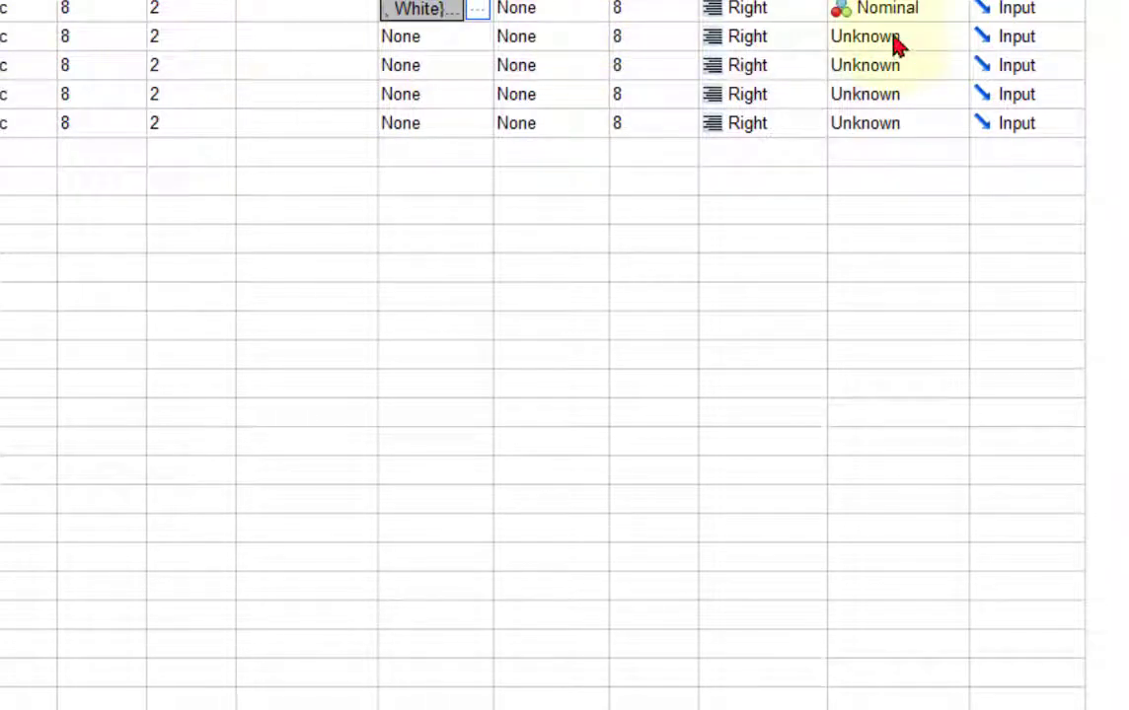
- Set Annual_Income's measurement level to Scale and return to the Excel sheet
left_click(959, 43)
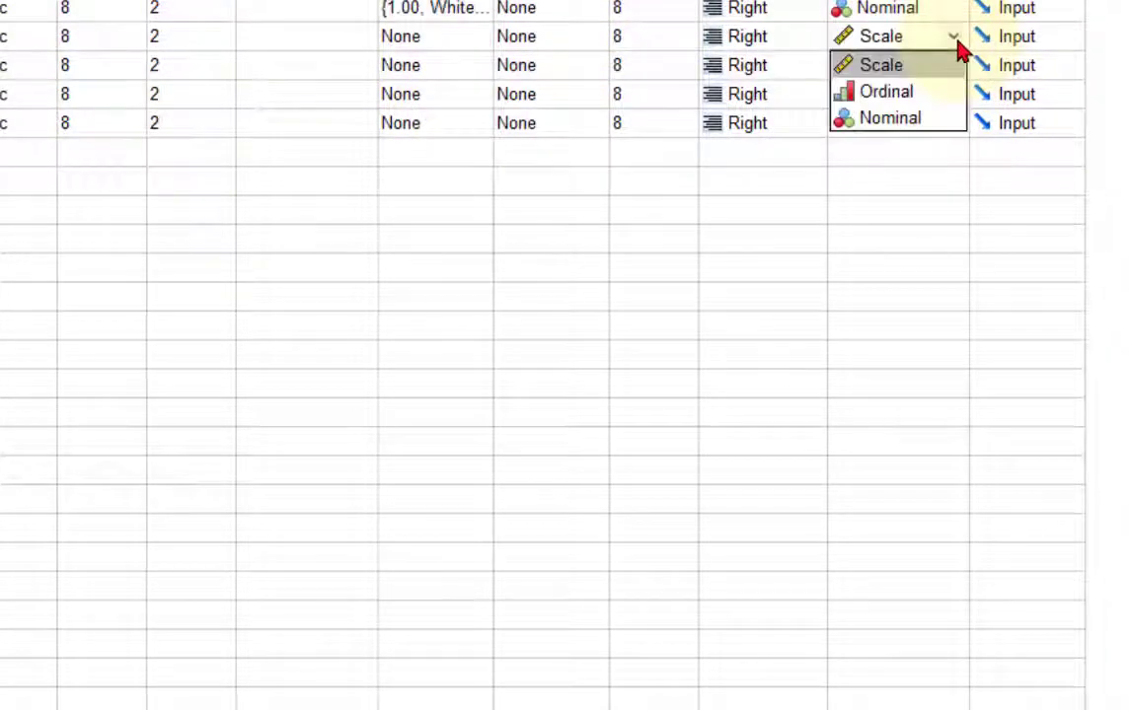
left_click(885, 67)
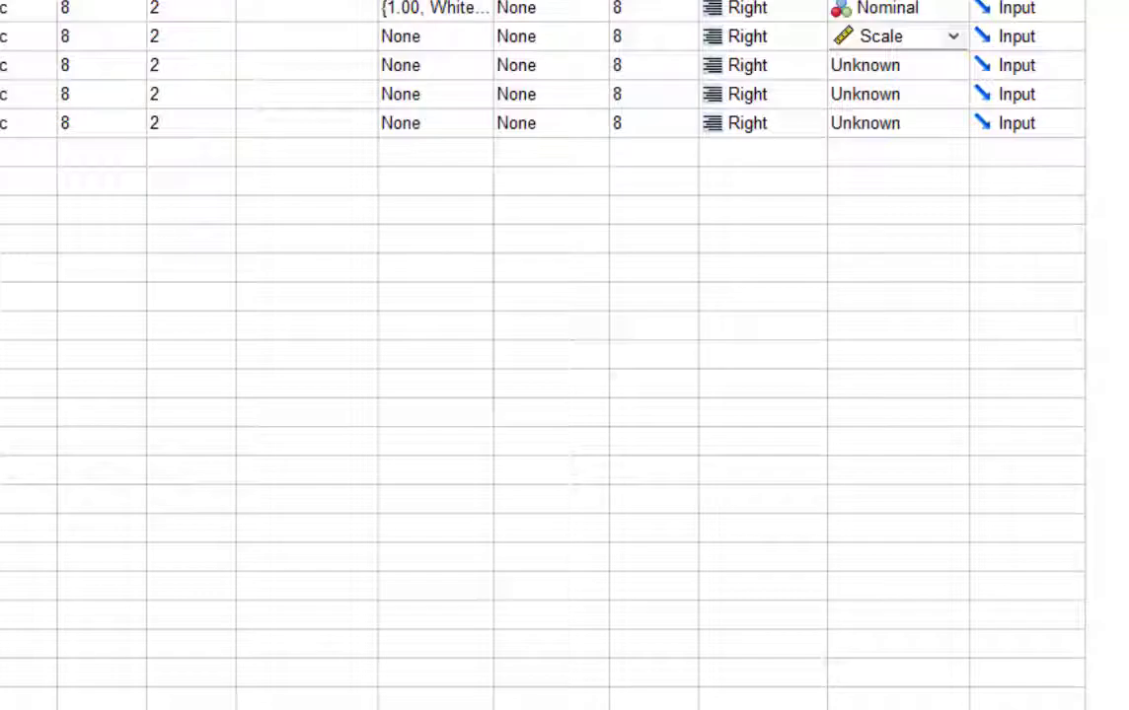
key("alt+Tab")
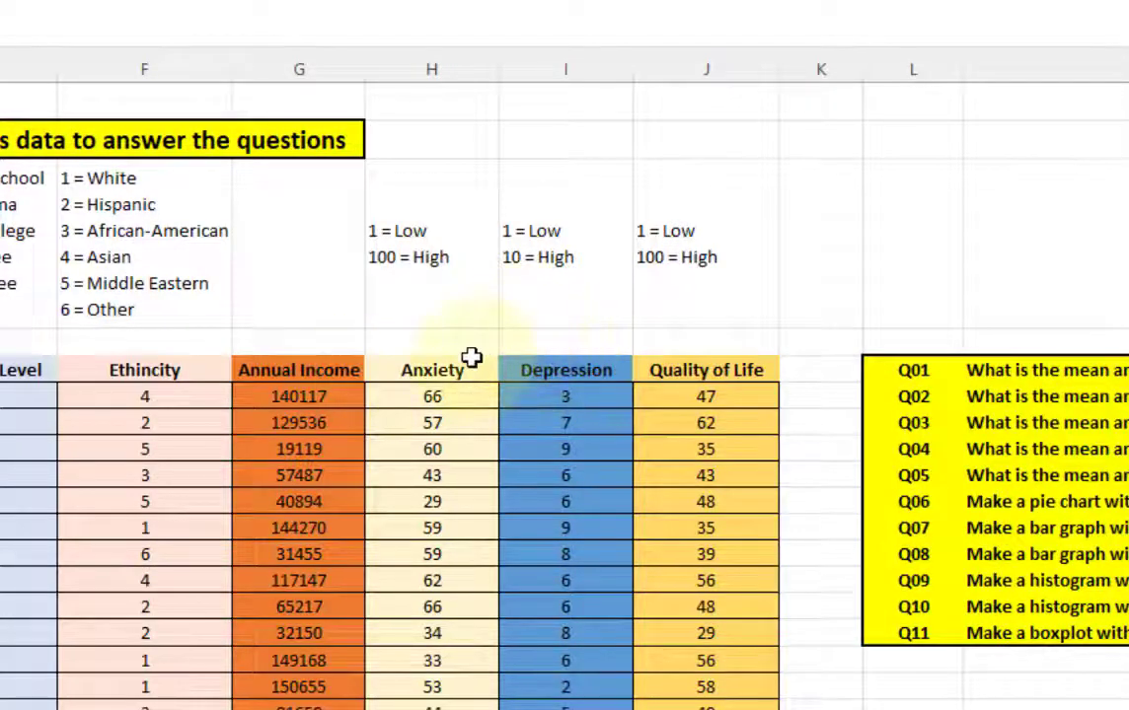
left_click(438, 351)
left_click(404, 232)
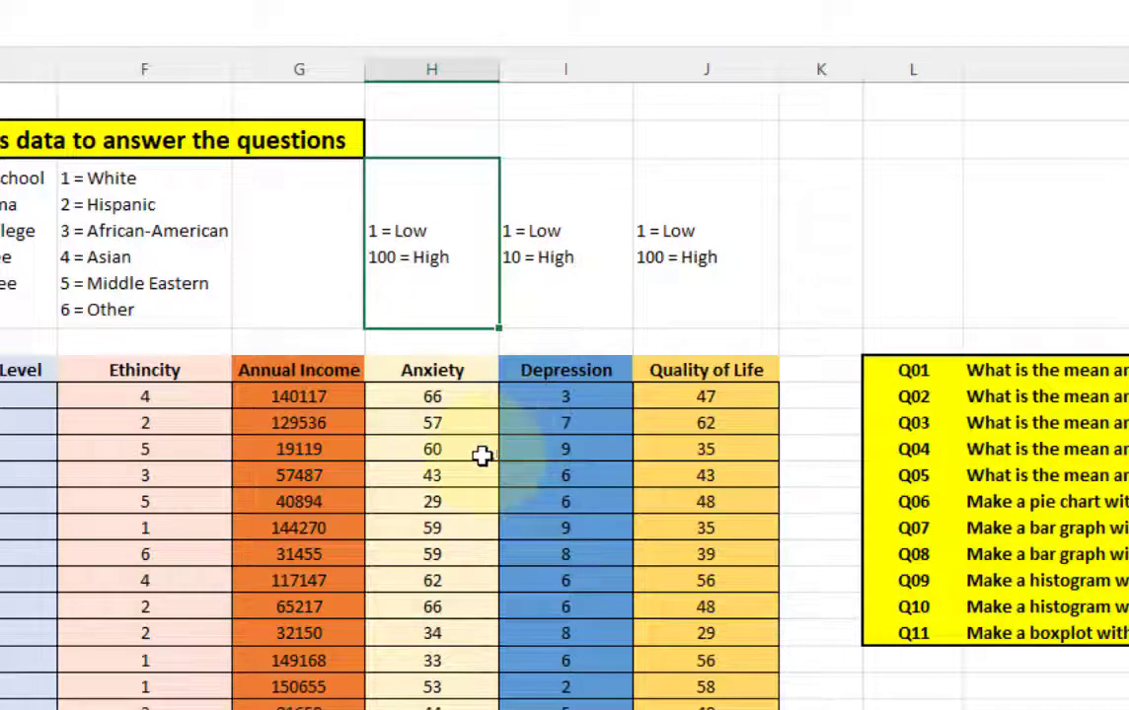
left_click(559, 477)
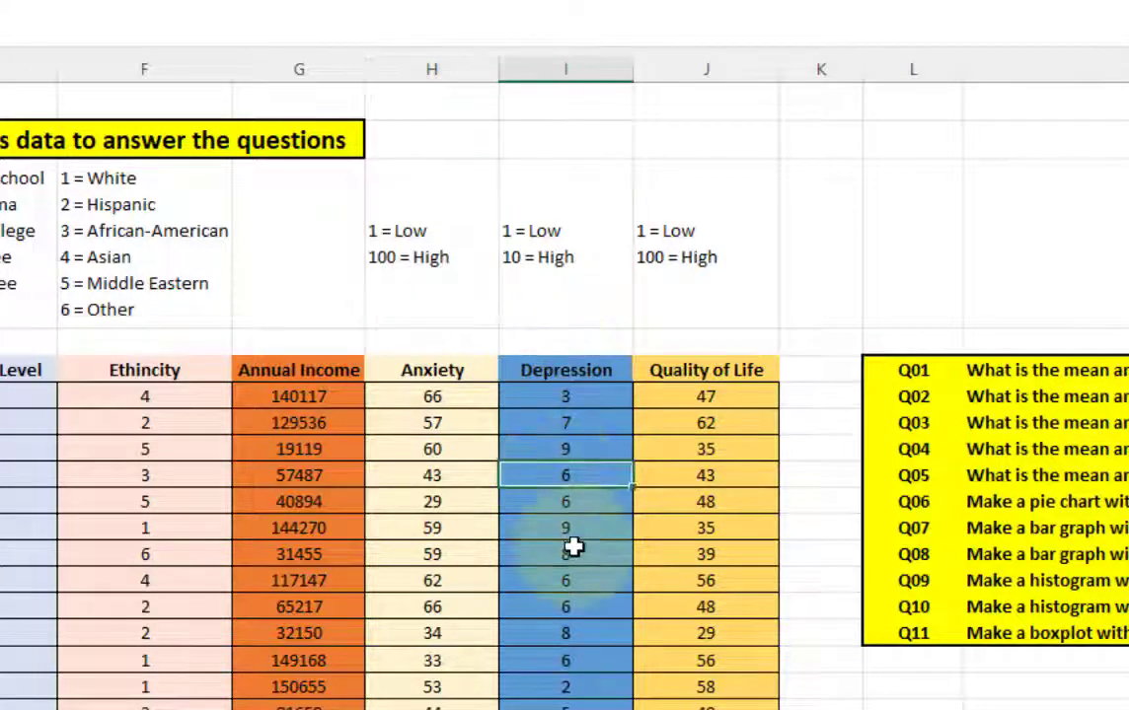
left_click(562, 421)
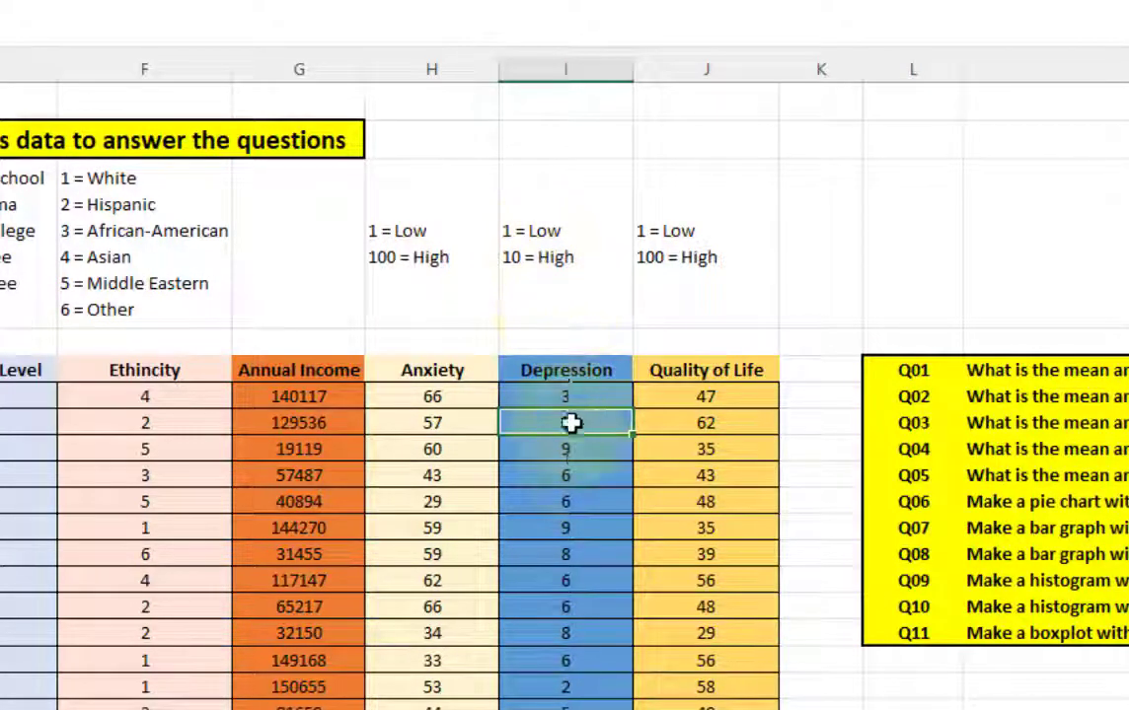
left_click(569, 446)
left_click(555, 245)
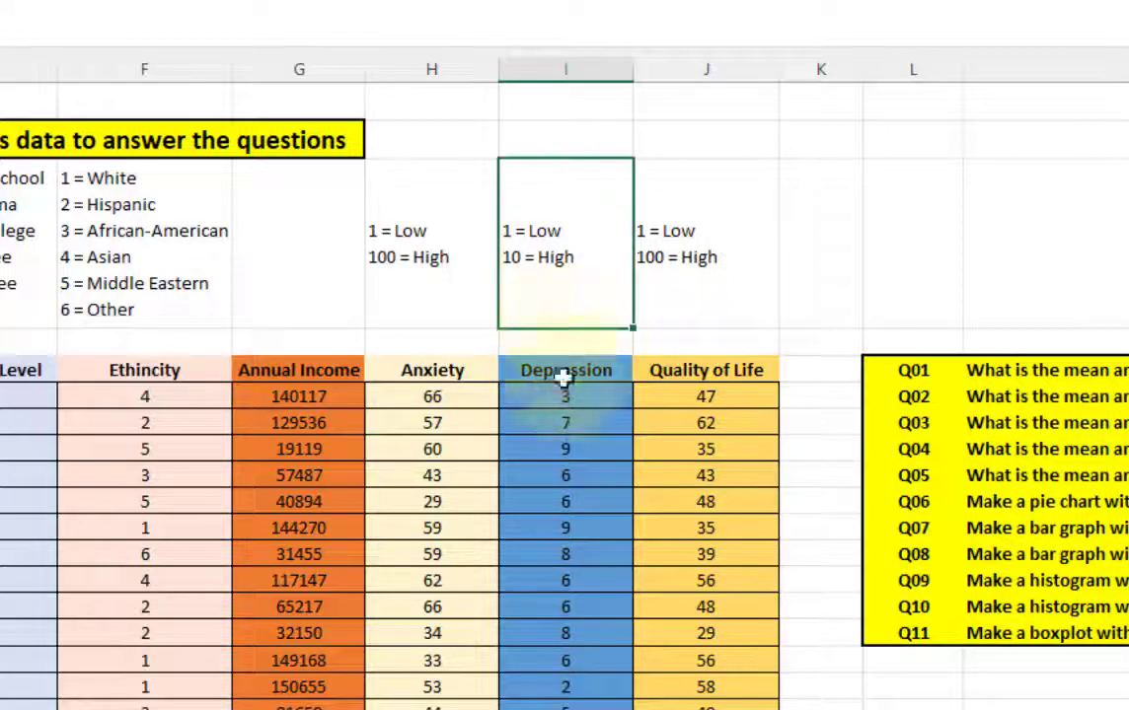
left_click(572, 447)
left_click(574, 259)
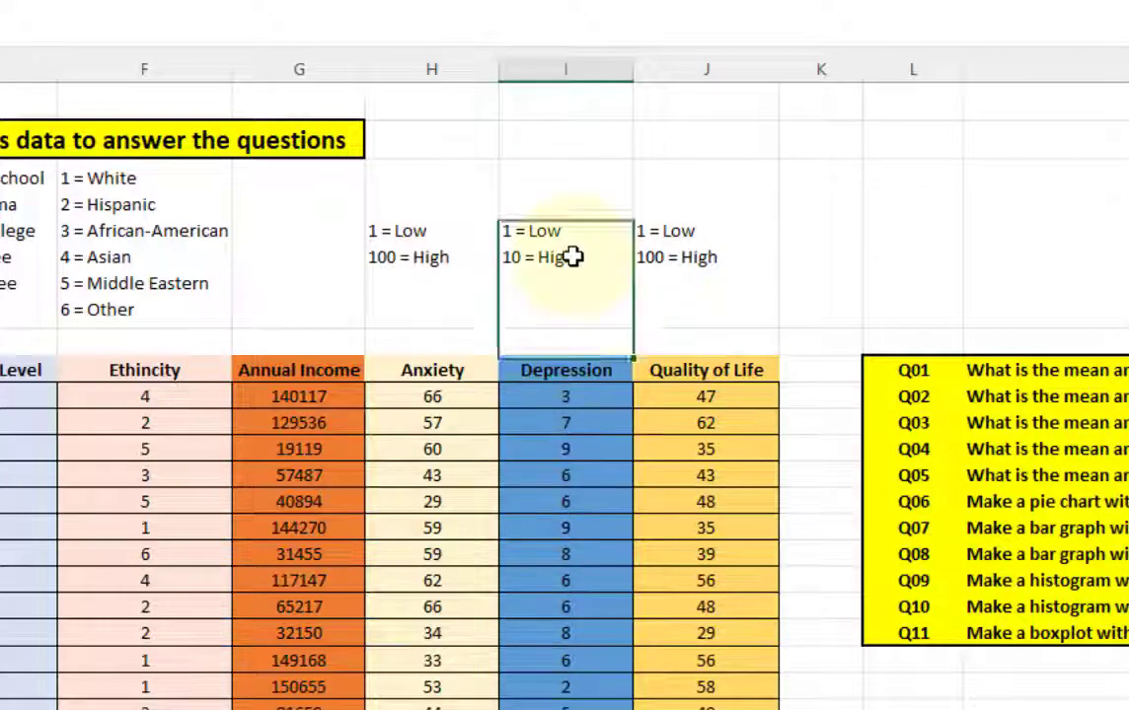
left_click(572, 480)
left_click(700, 248)
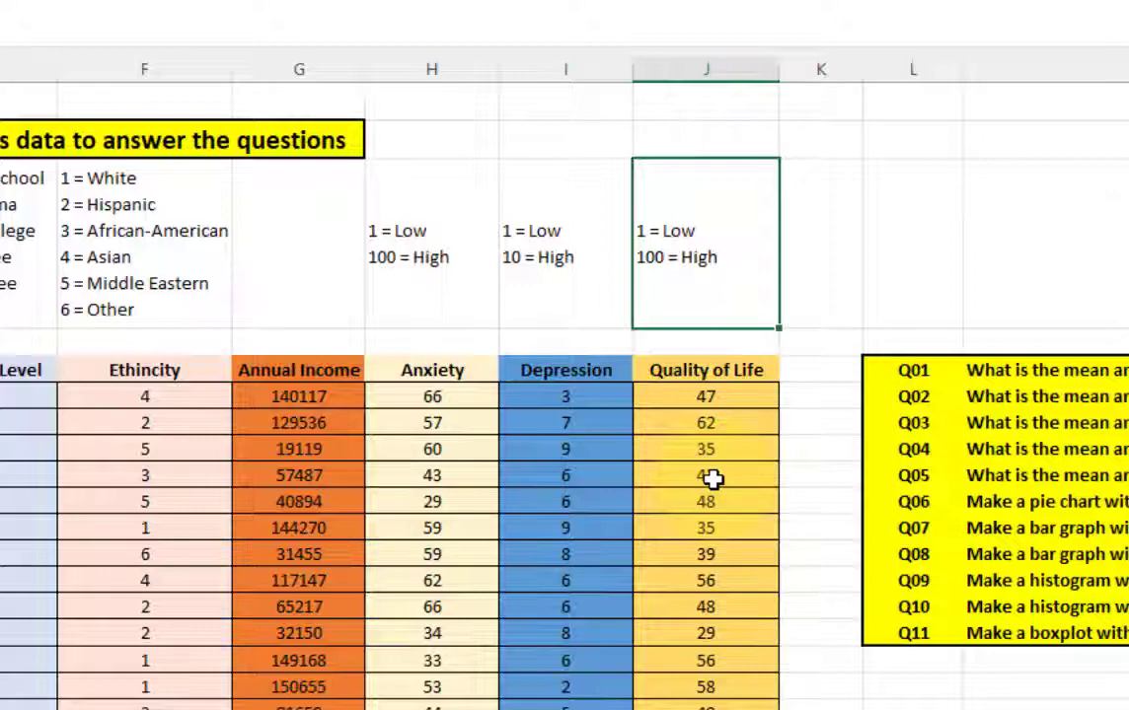
left_click(699, 393)
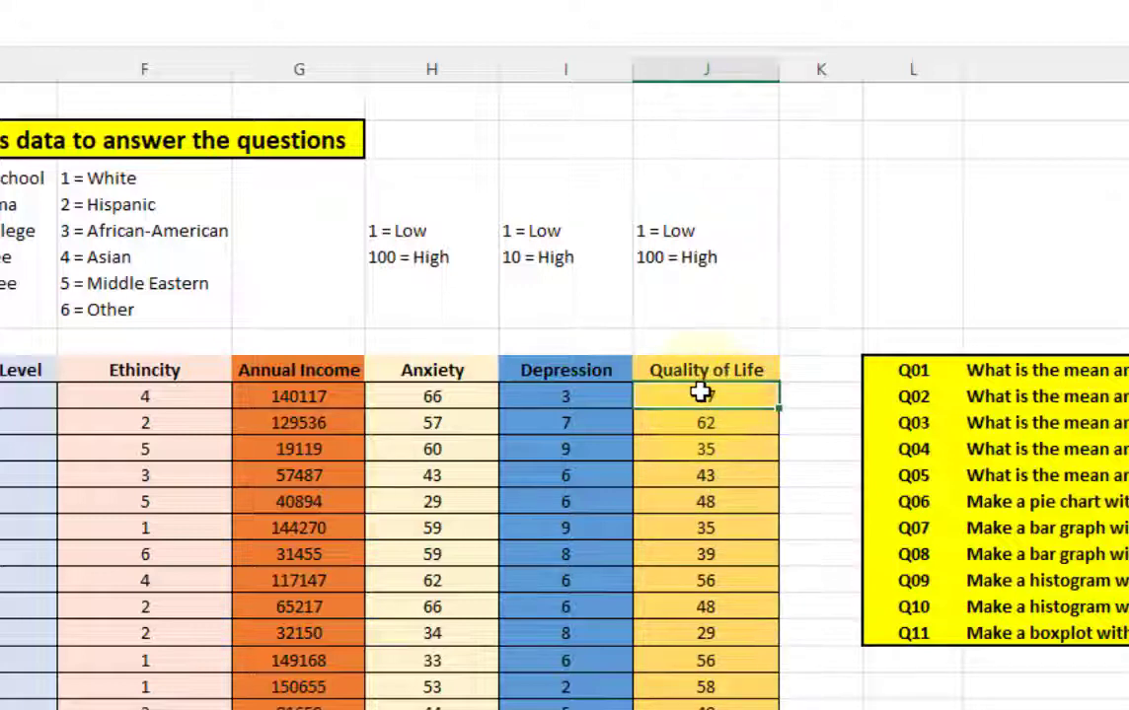
left_click_drag(699, 393, 719, 609)
scroll(719, 612, "up", 3)
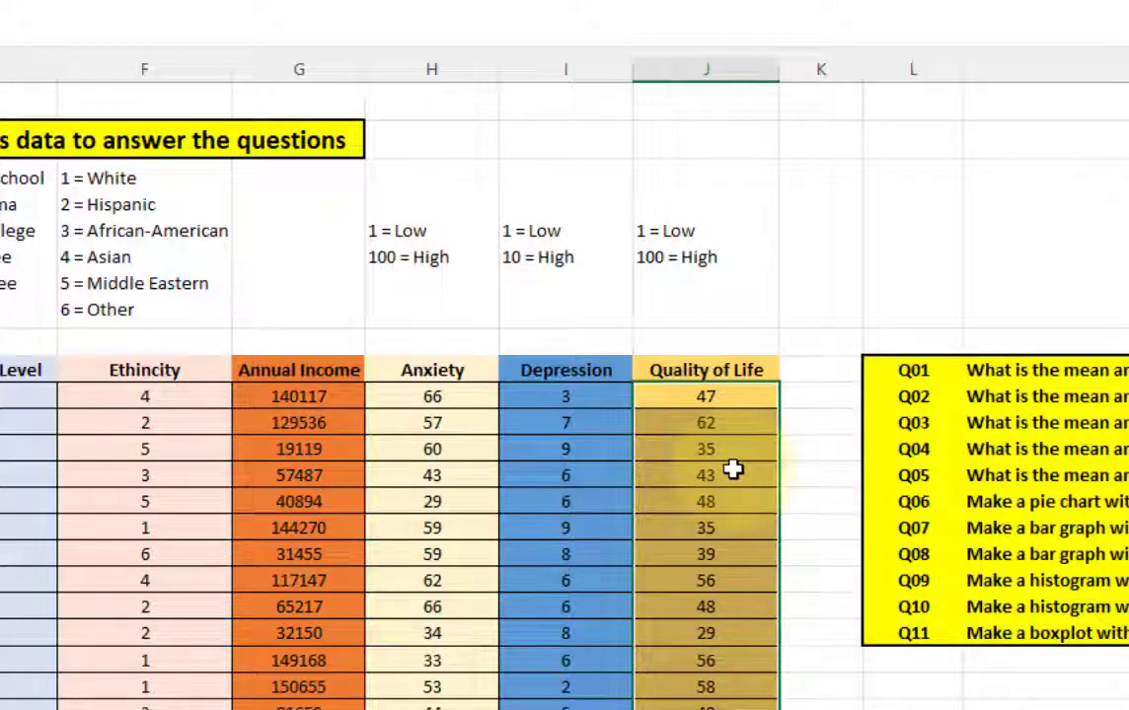
left_click(604, 400)
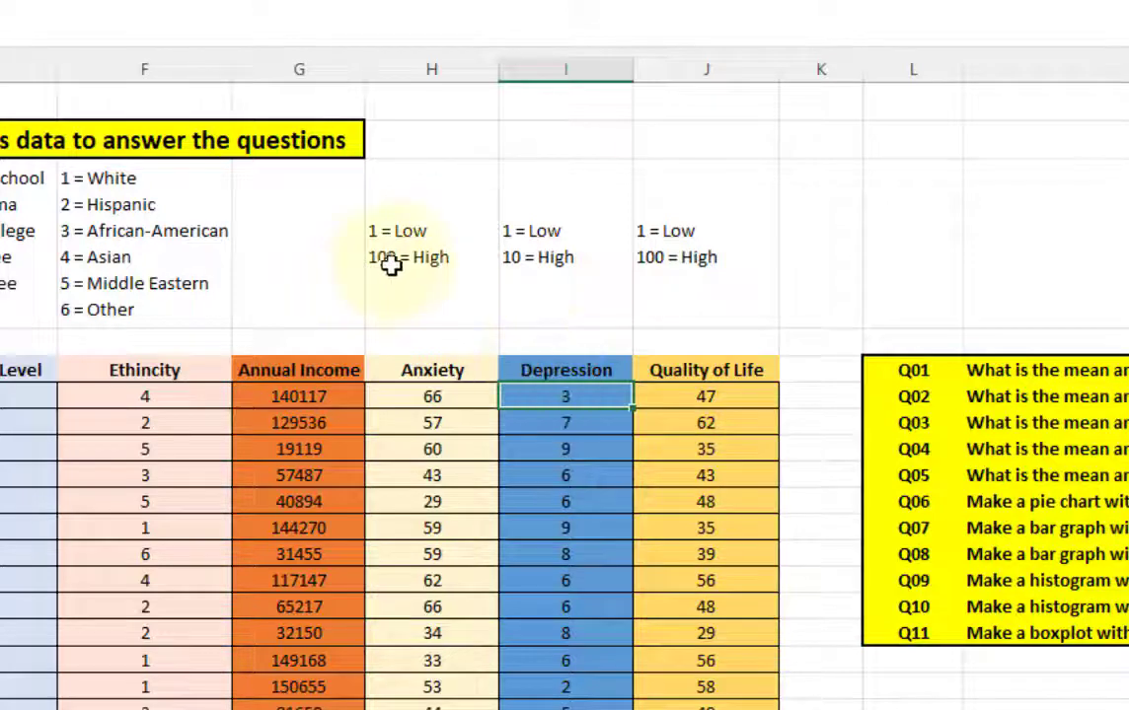
left_click(424, 367)
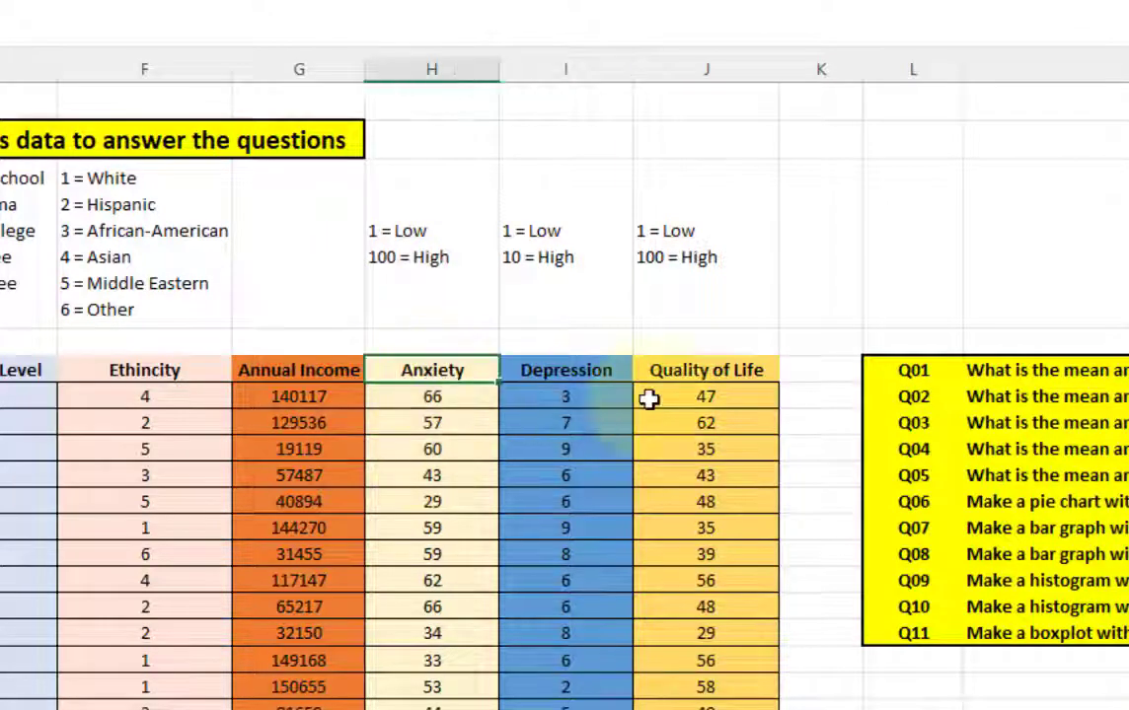
left_click(725, 372)
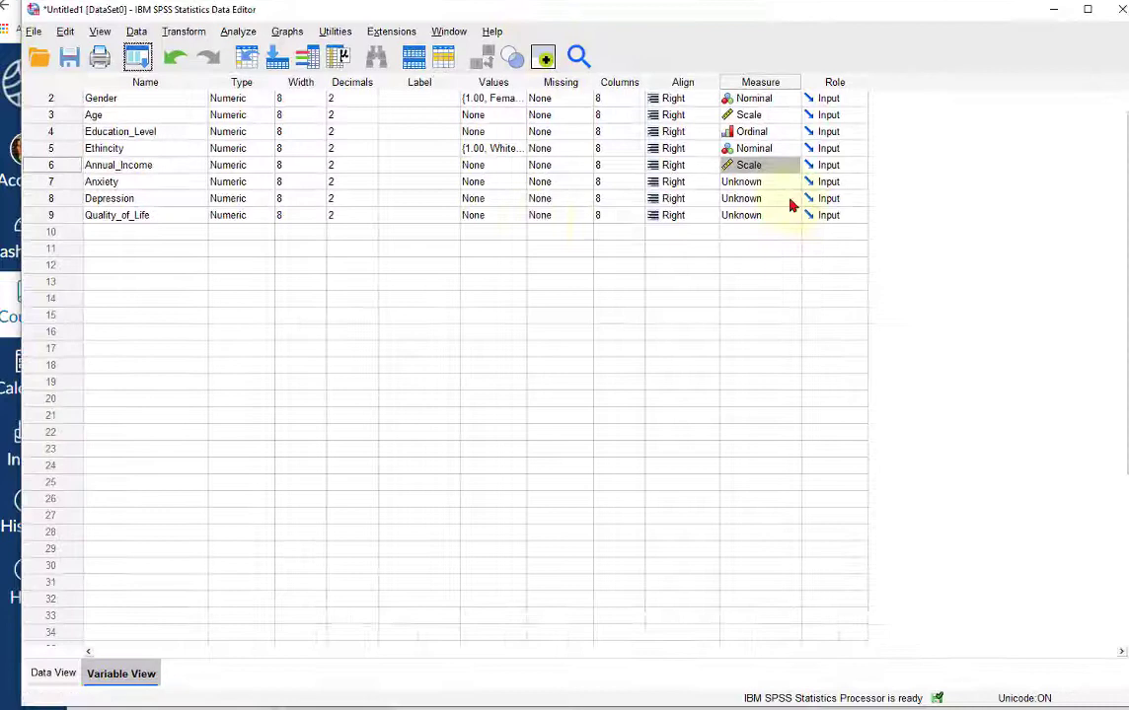
- Measure Depression as Ordinal and Anxiety and Quality_of_Life as Scale, then return to Excel
left_click(790, 202)
left_click(768, 234)
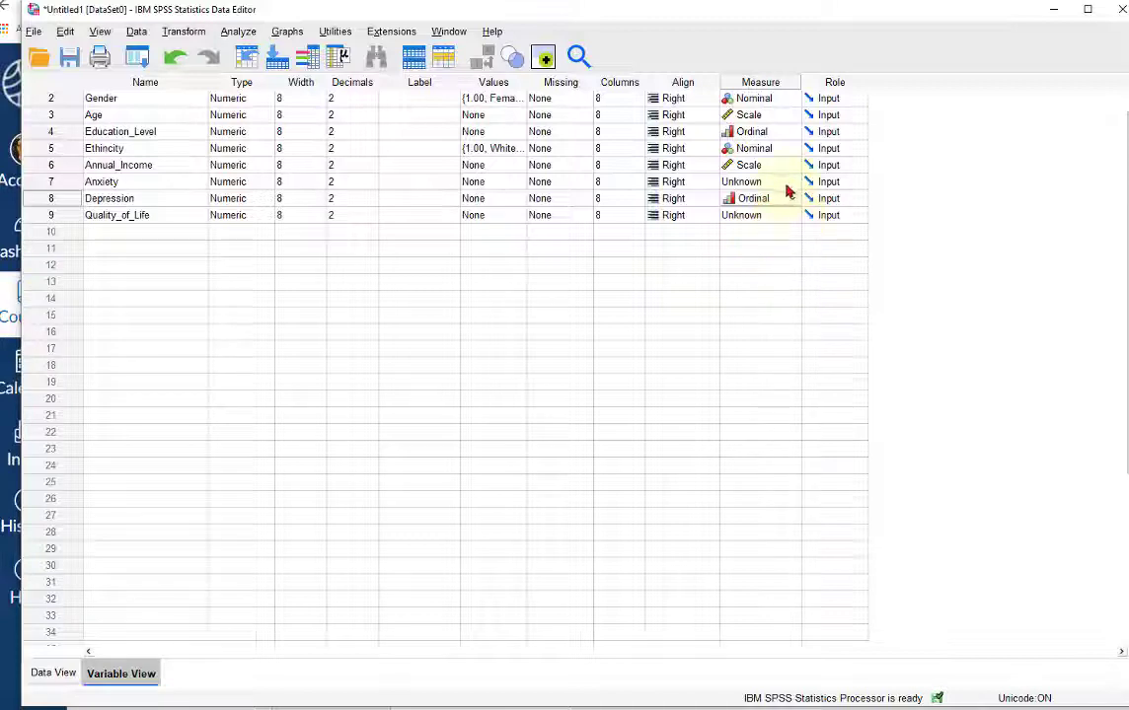
left_click(787, 184)
left_click(782, 199)
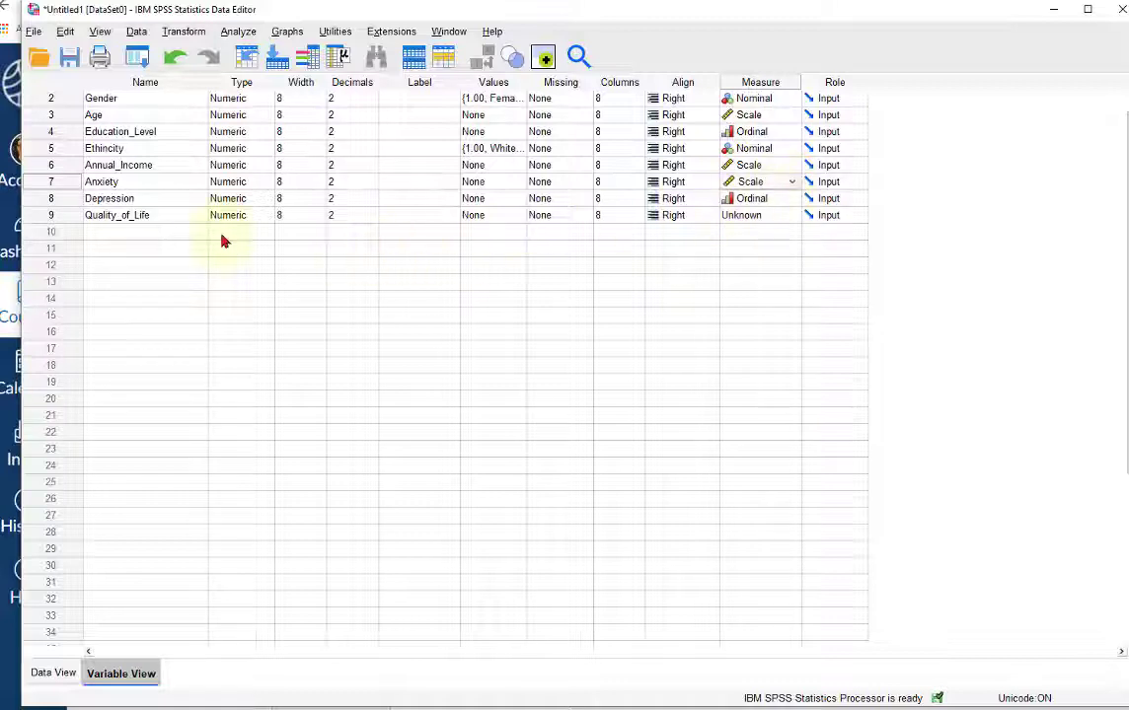
left_click(791, 216)
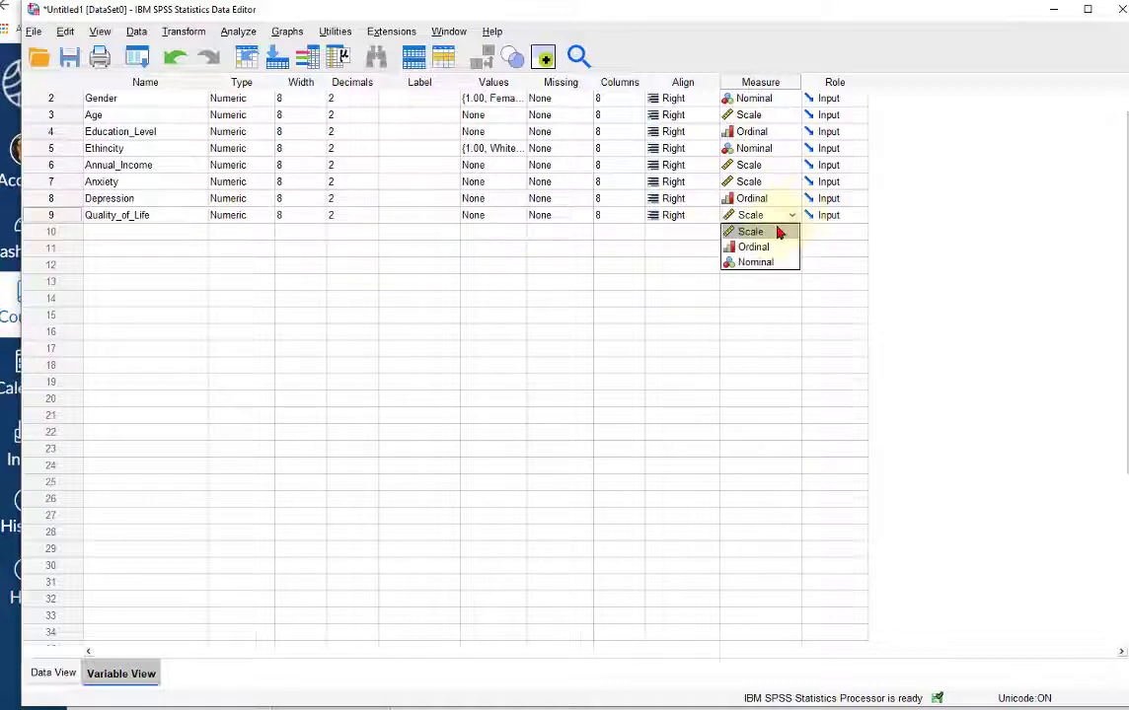
left_click(778, 232)
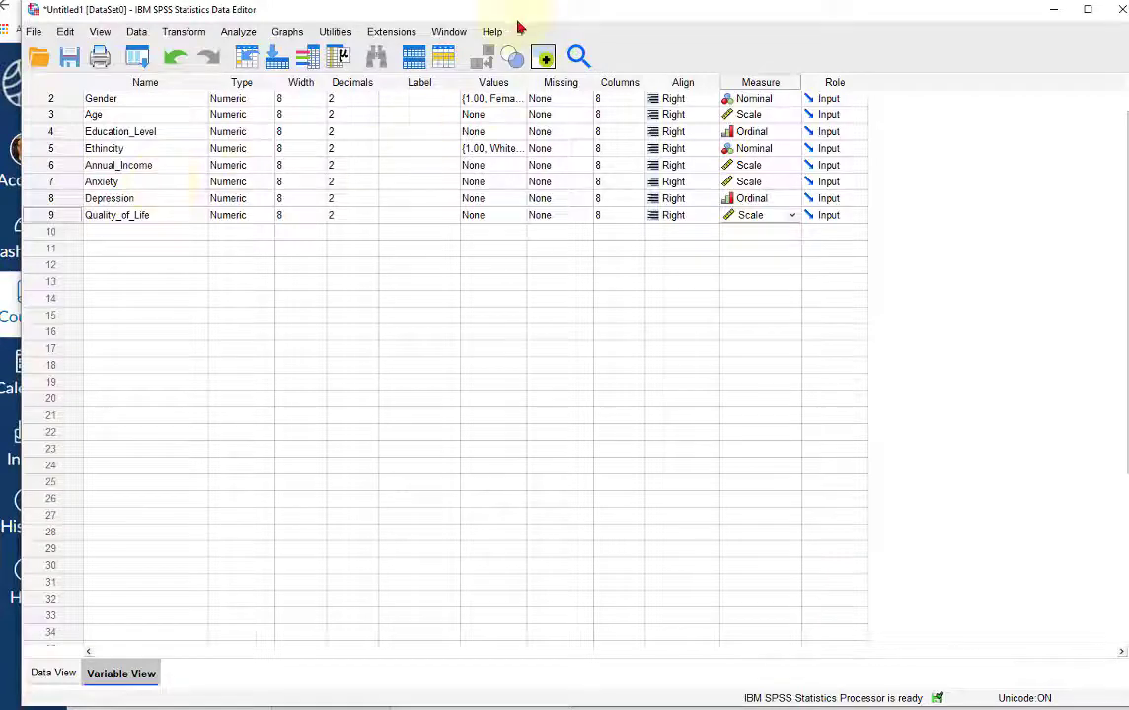
left_click_drag(512, 24, 522, 30)
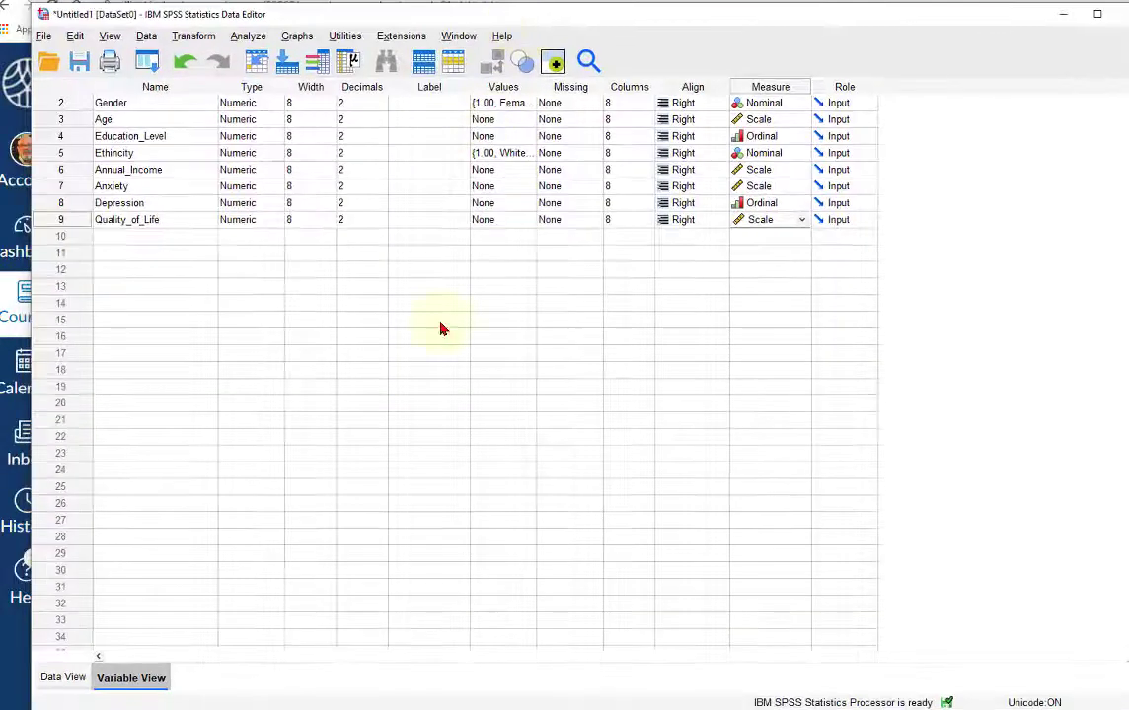
key("alt+Tab")
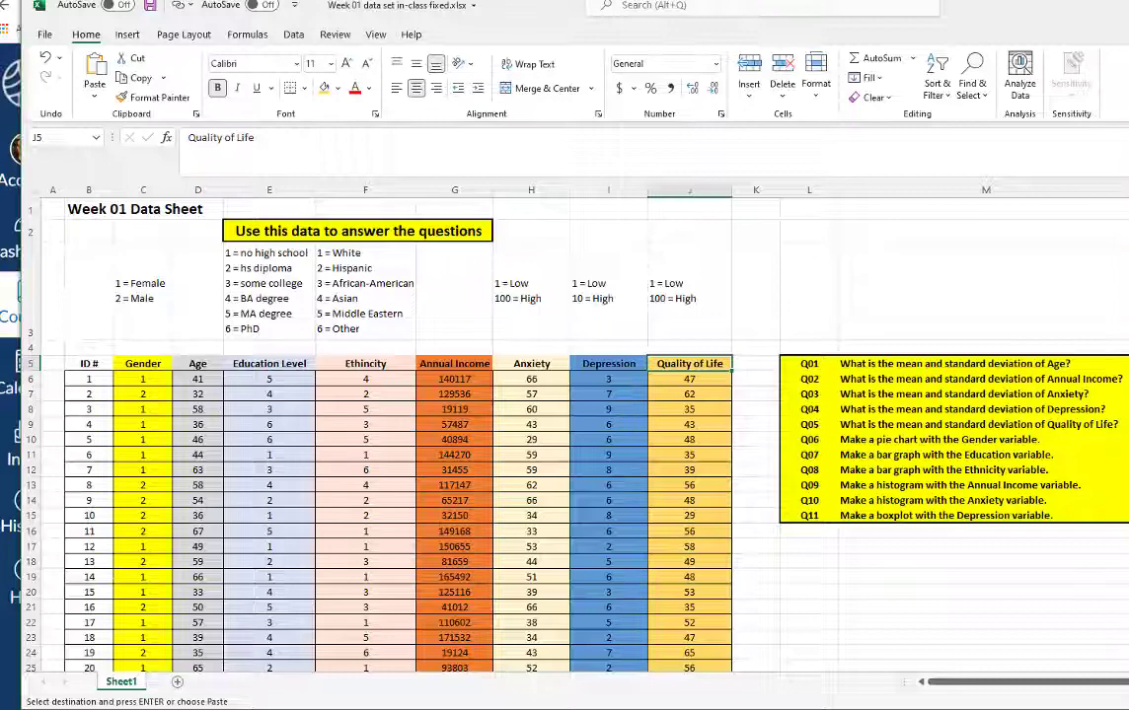
- Switch from Excel back to the SPSS Data Editor's variable list
key("alt+Tab")
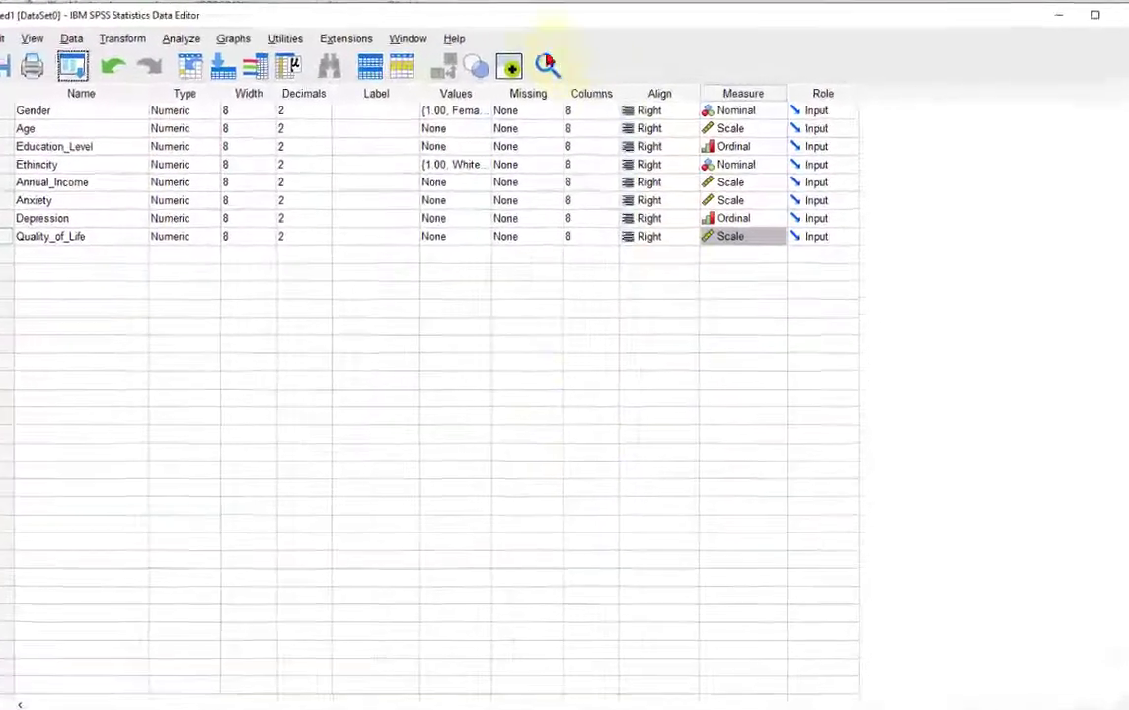
- Set up Frequencies for Age, Annual_Income, Anxiety, Depression and Quality_of_Life
left_click(70, 45)
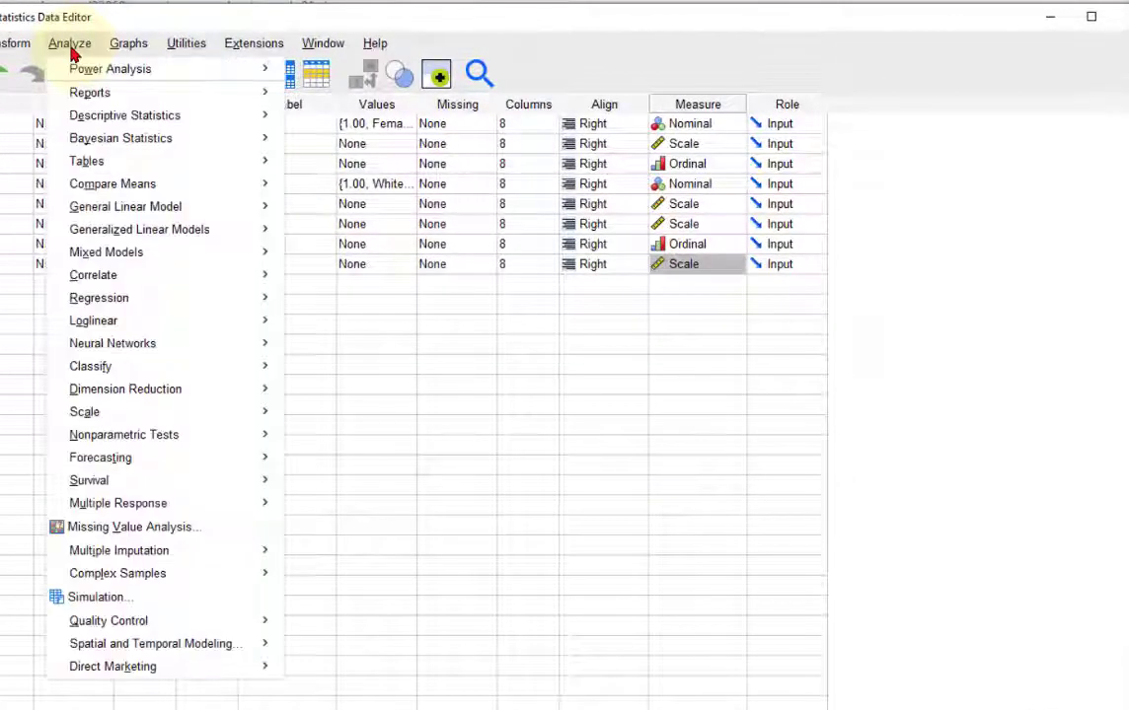
mouse_move(95, 117)
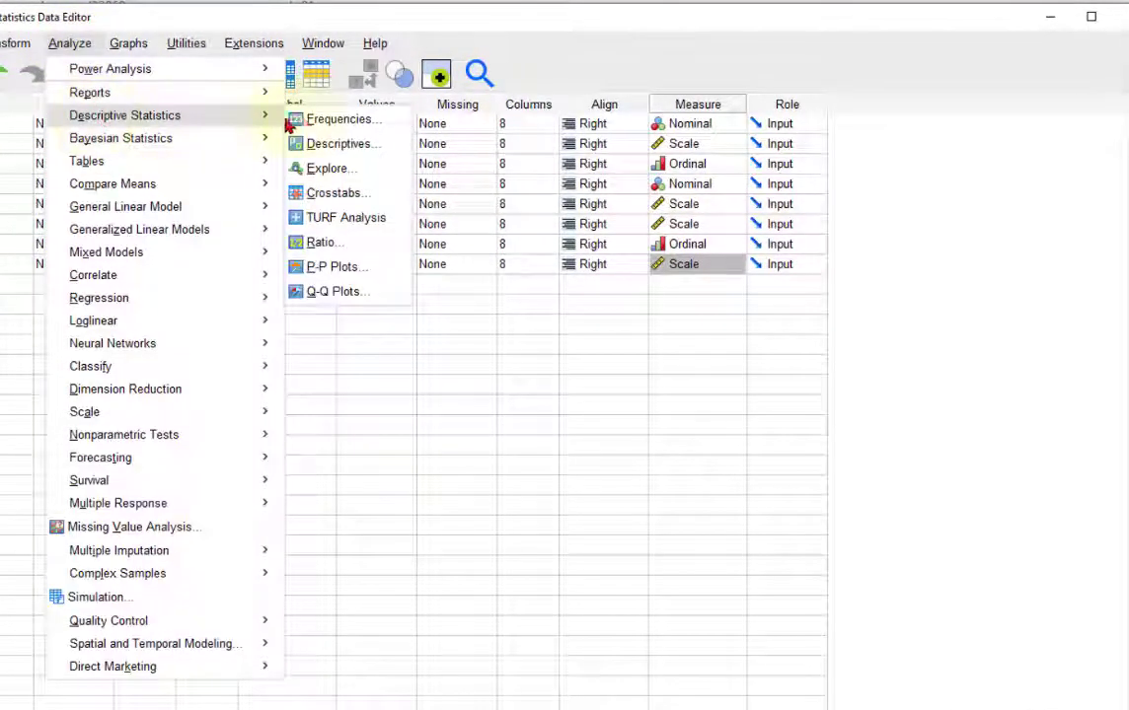
left_click(336, 120)
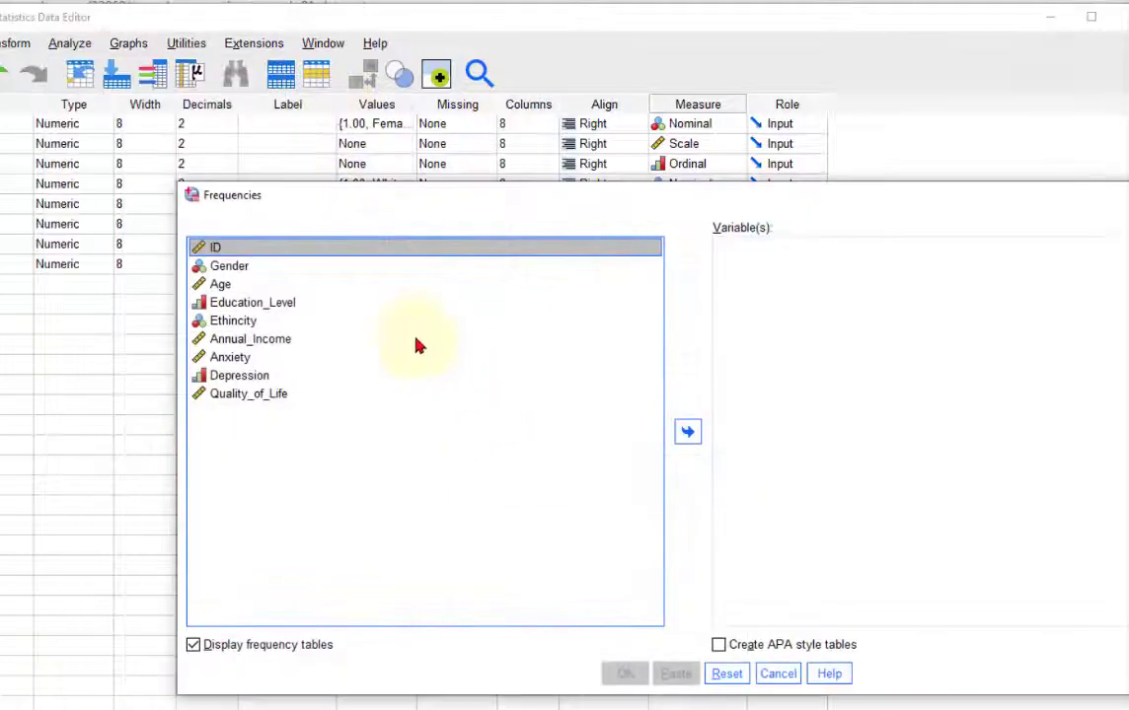
left_click(234, 286)
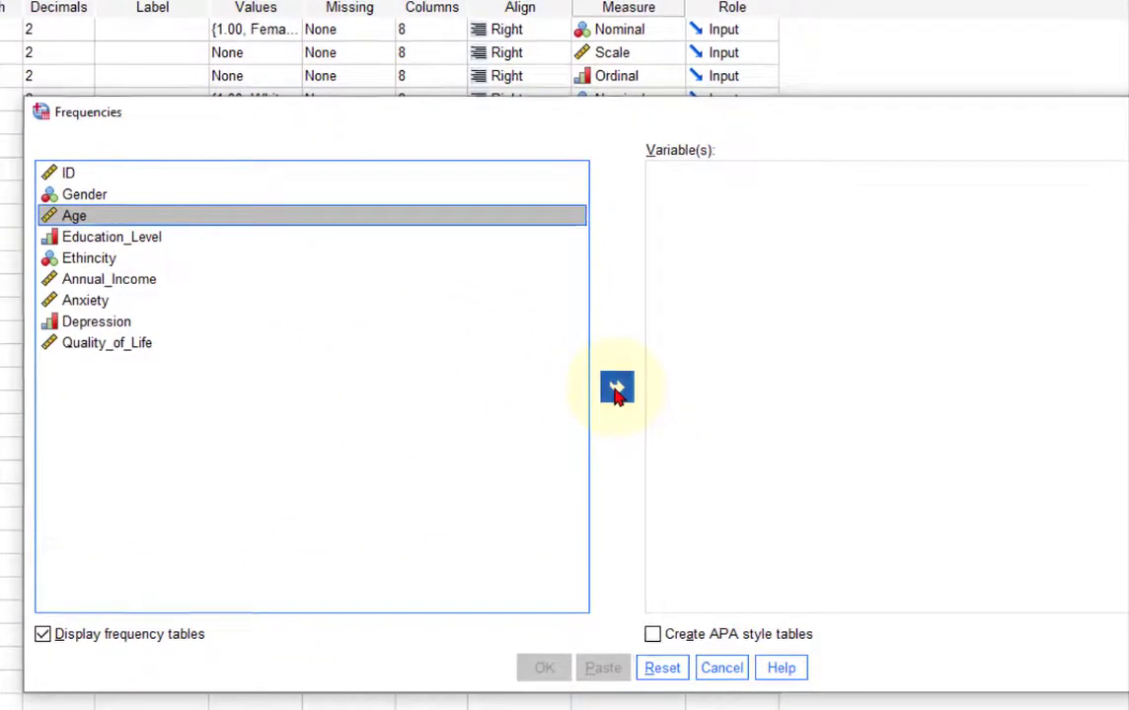
left_click(616, 388)
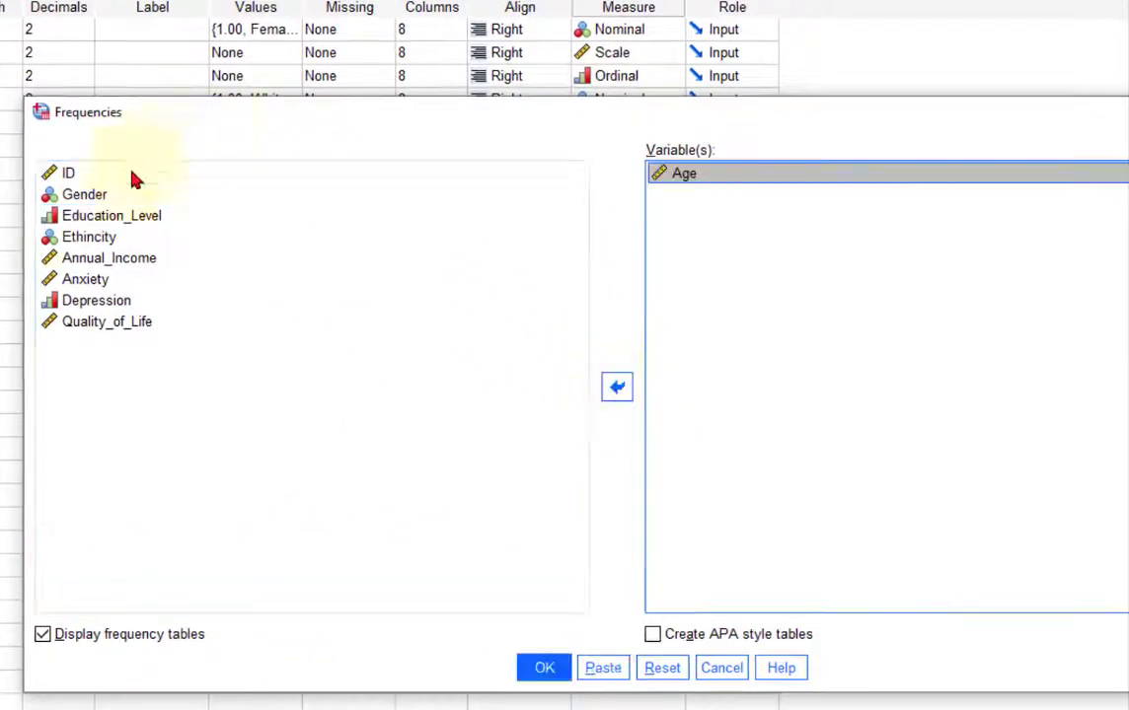
left_click(91, 237)
left_click(133, 260)
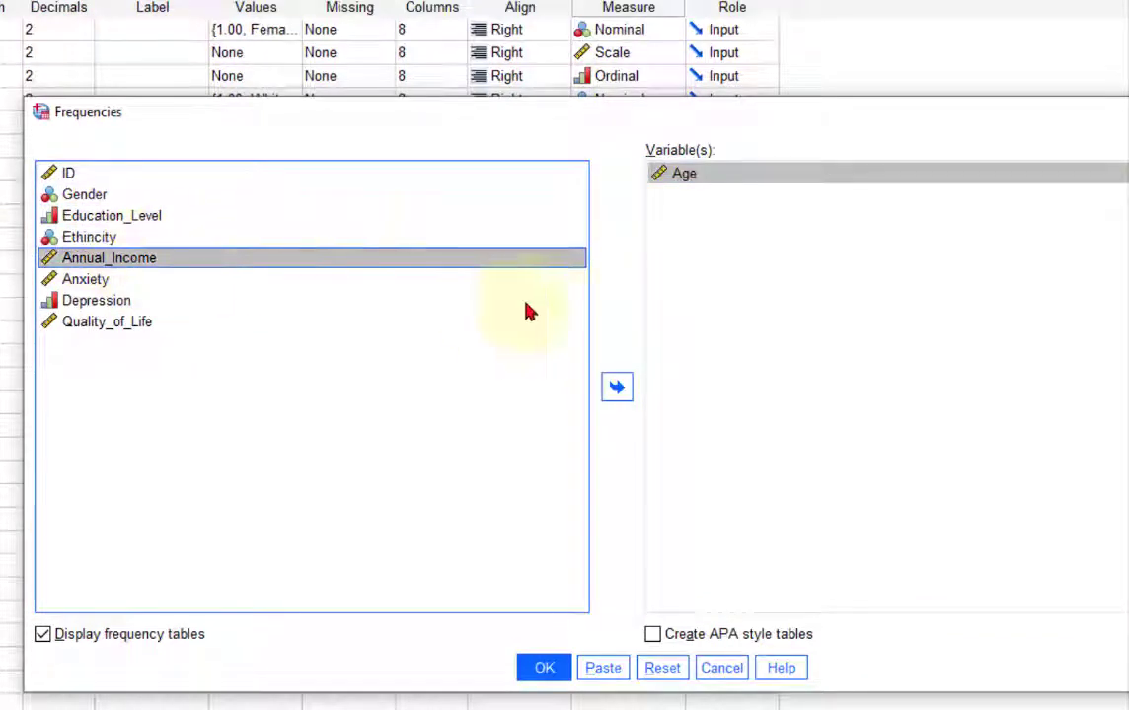
left_click(616, 387)
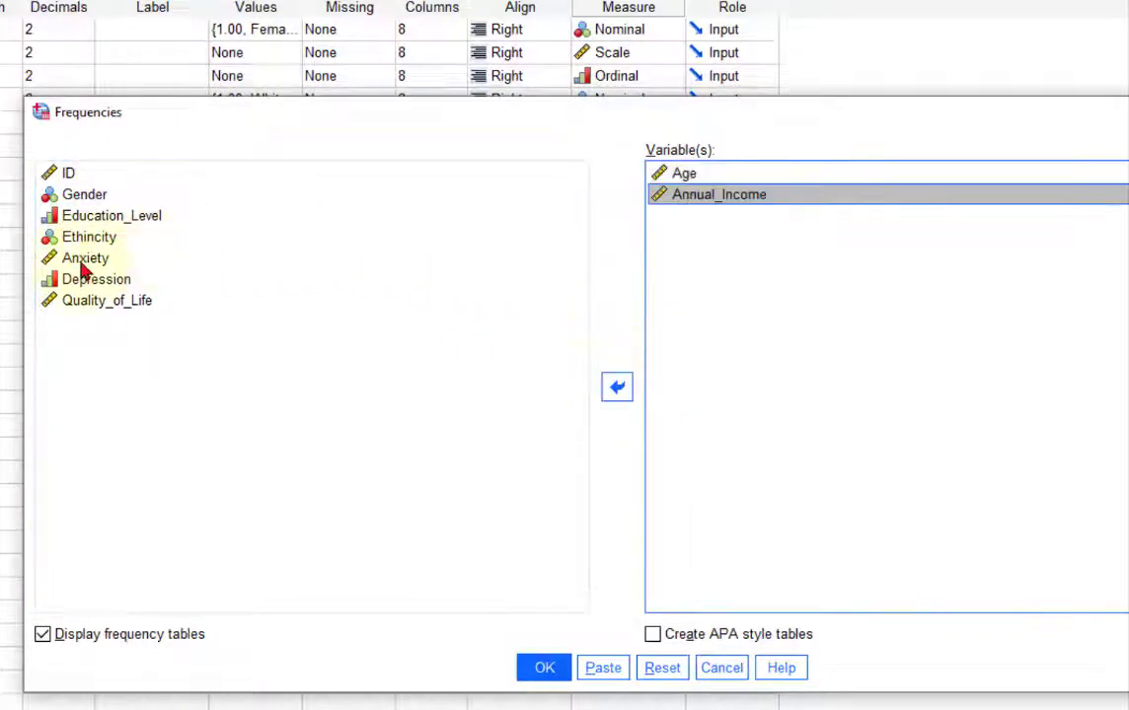
left_click(85, 260)
left_click(623, 391)
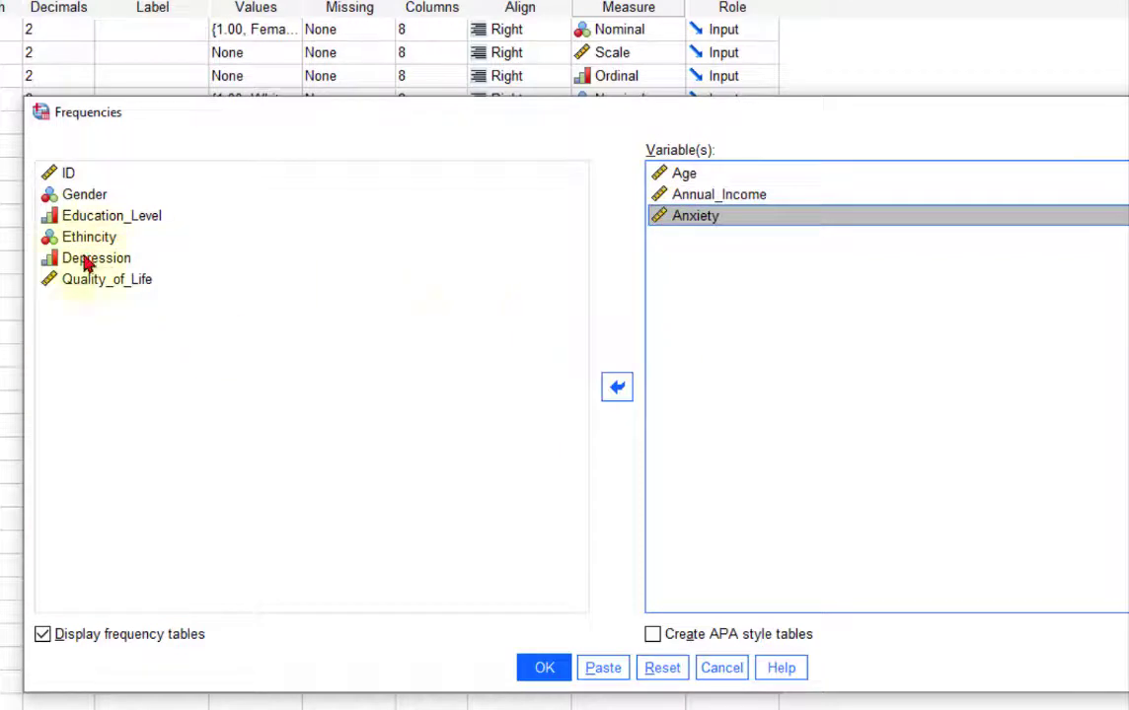
left_click(89, 259)
left_click(616, 391)
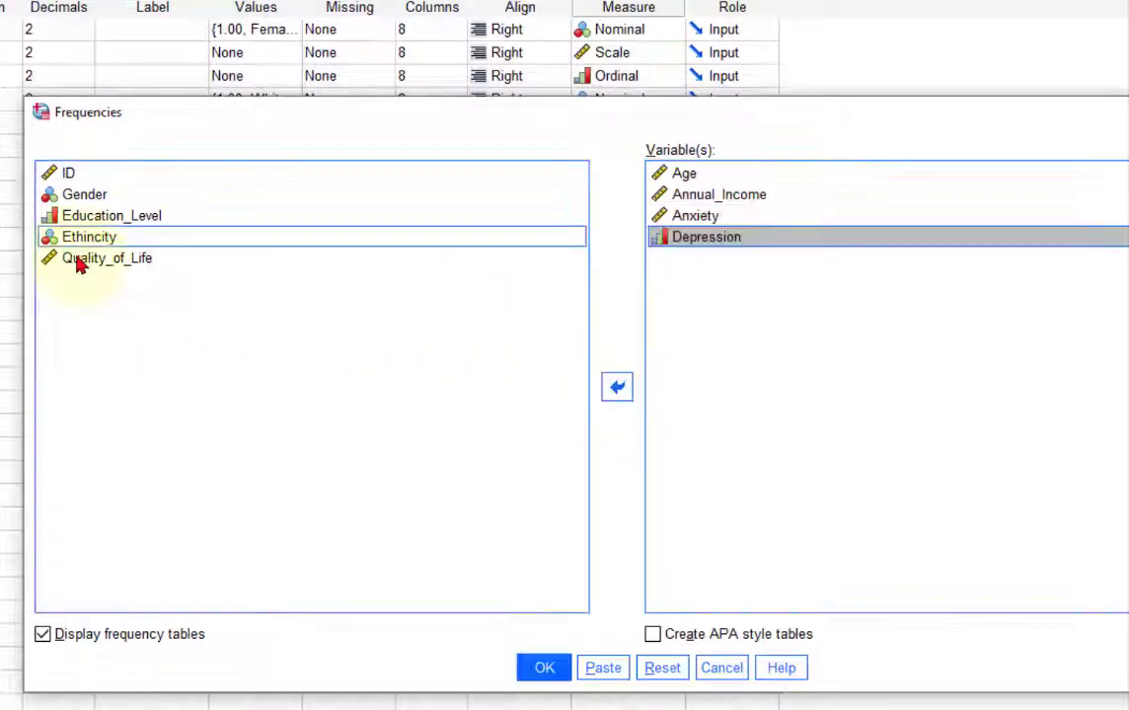
left_click(78, 260)
left_click(620, 388)
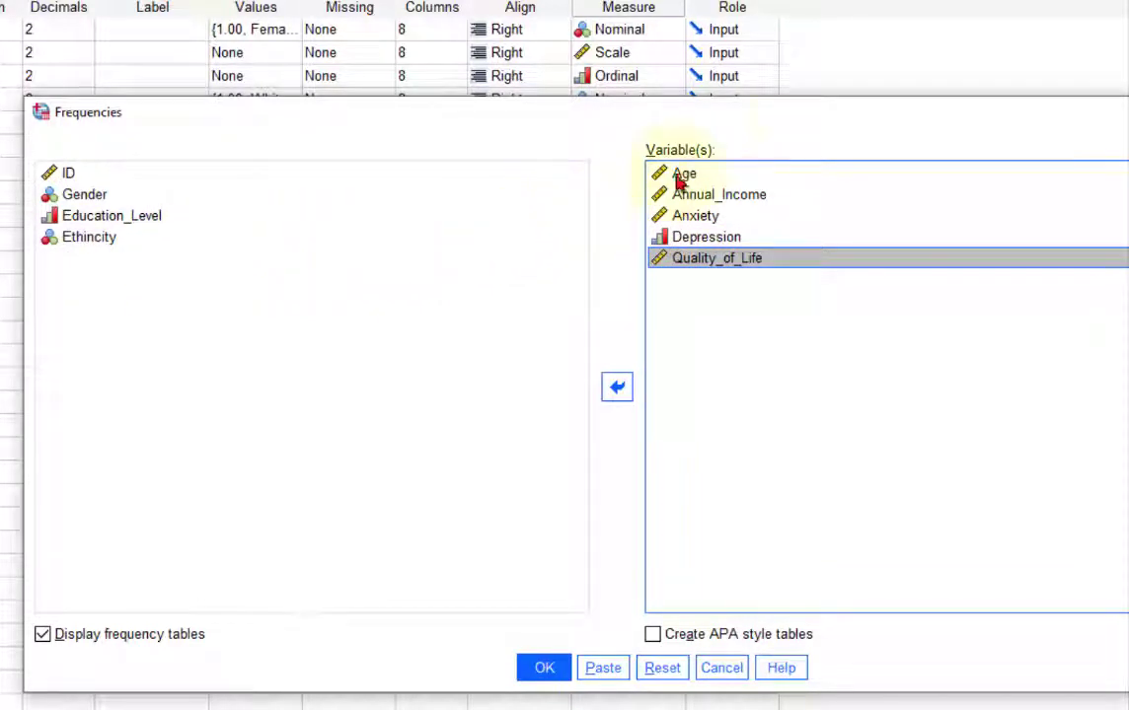
- Request the mean and standard deviation statistics and run the analysis
left_click_drag(764, 120, 581, 115)
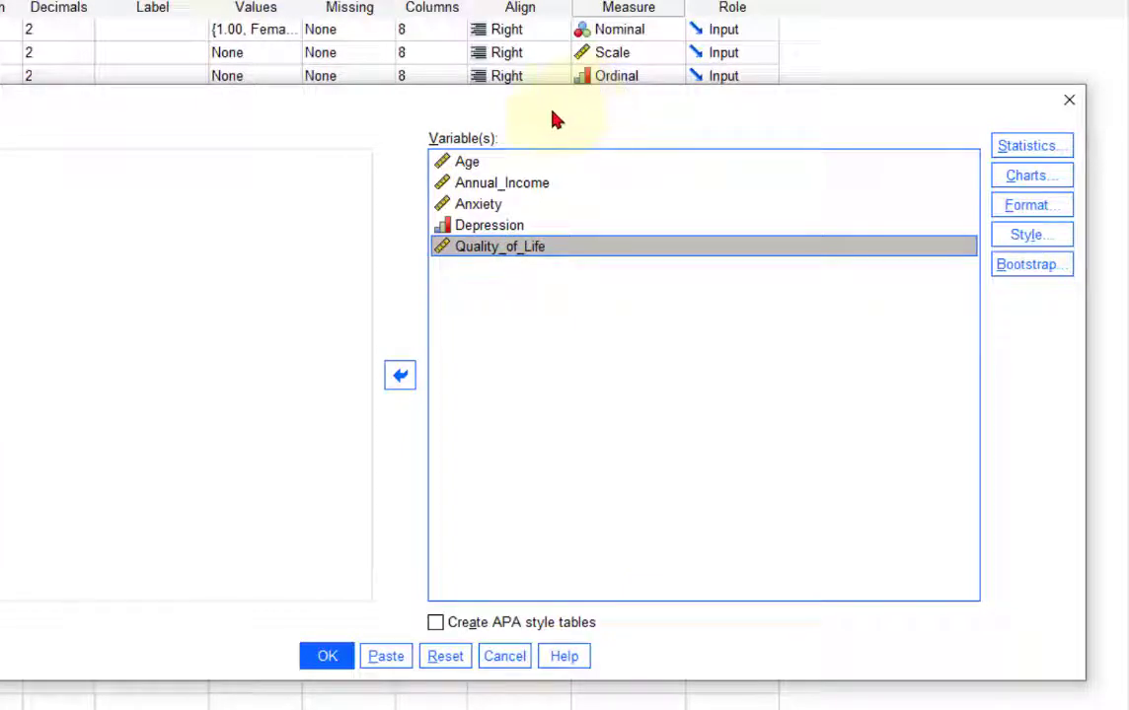
left_click(1030, 150)
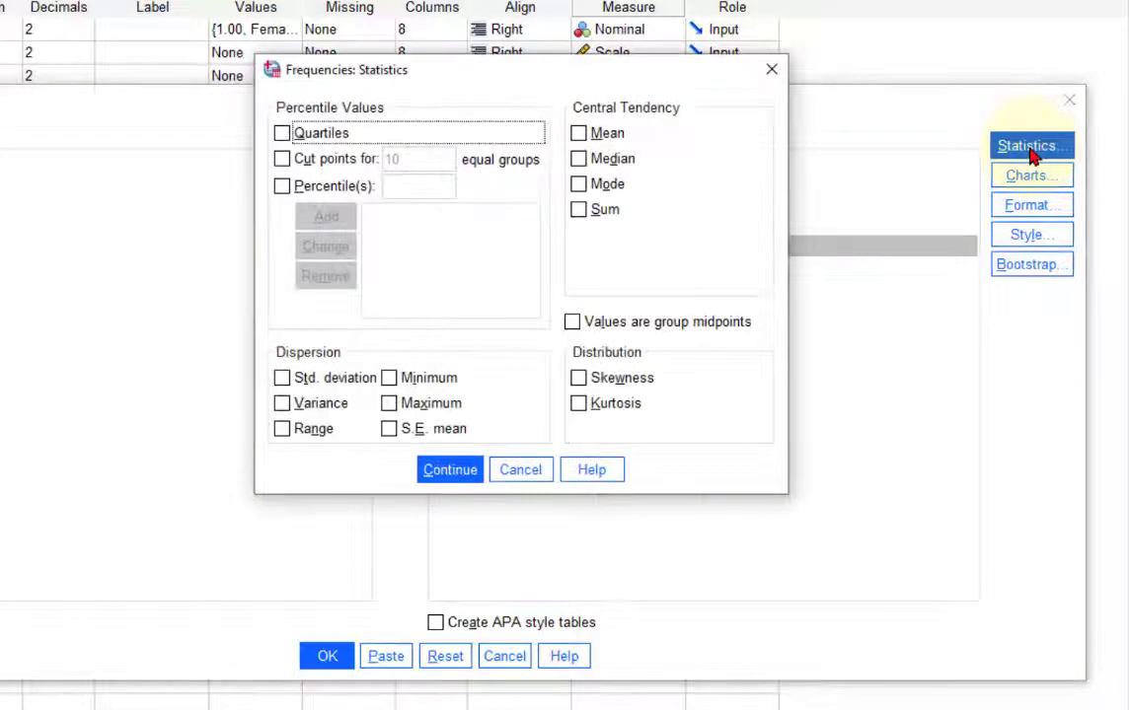
left_click(579, 134)
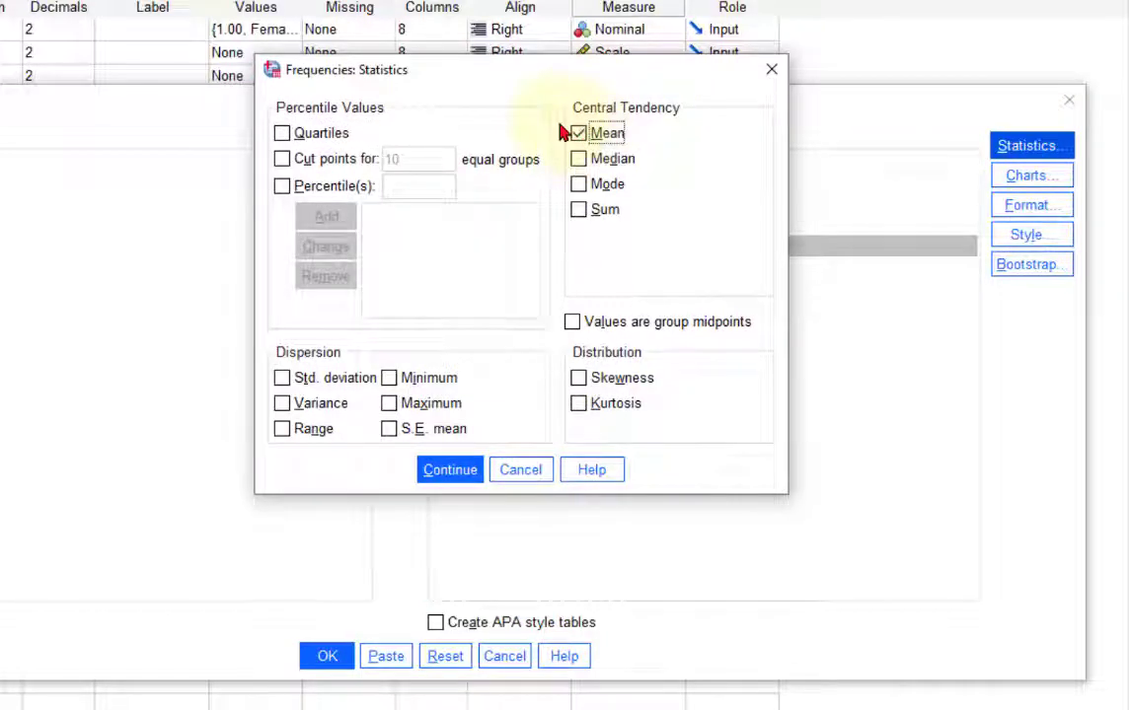
left_click(282, 378)
left_click(452, 474)
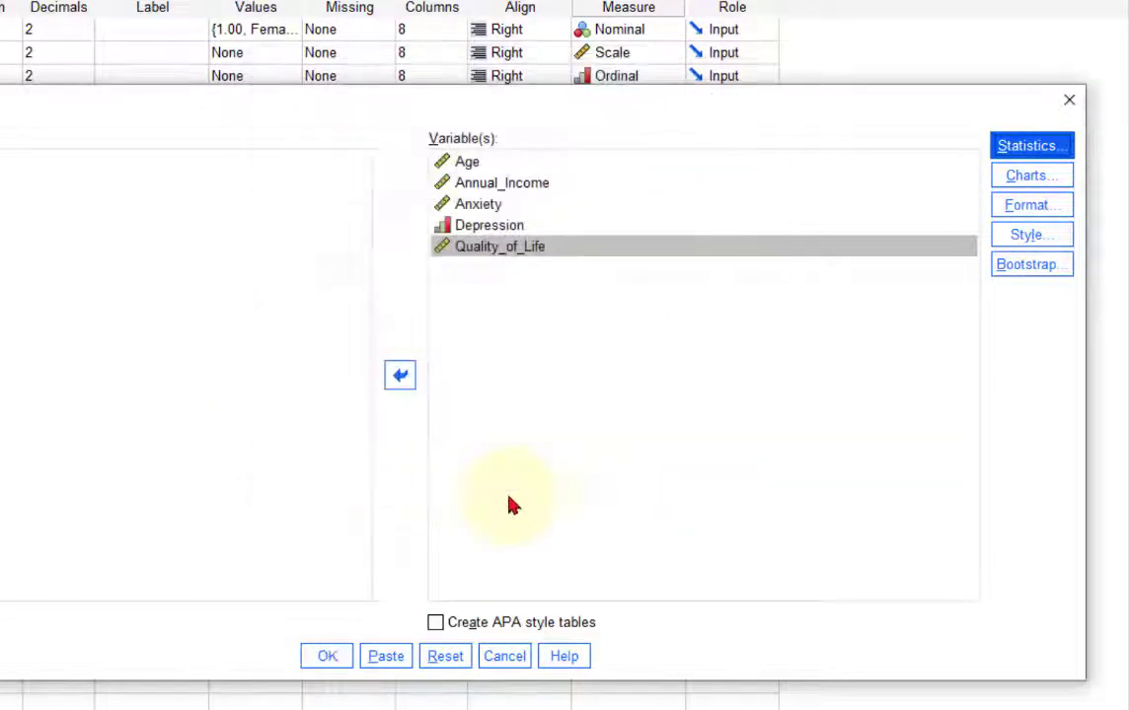
left_click(325, 665)
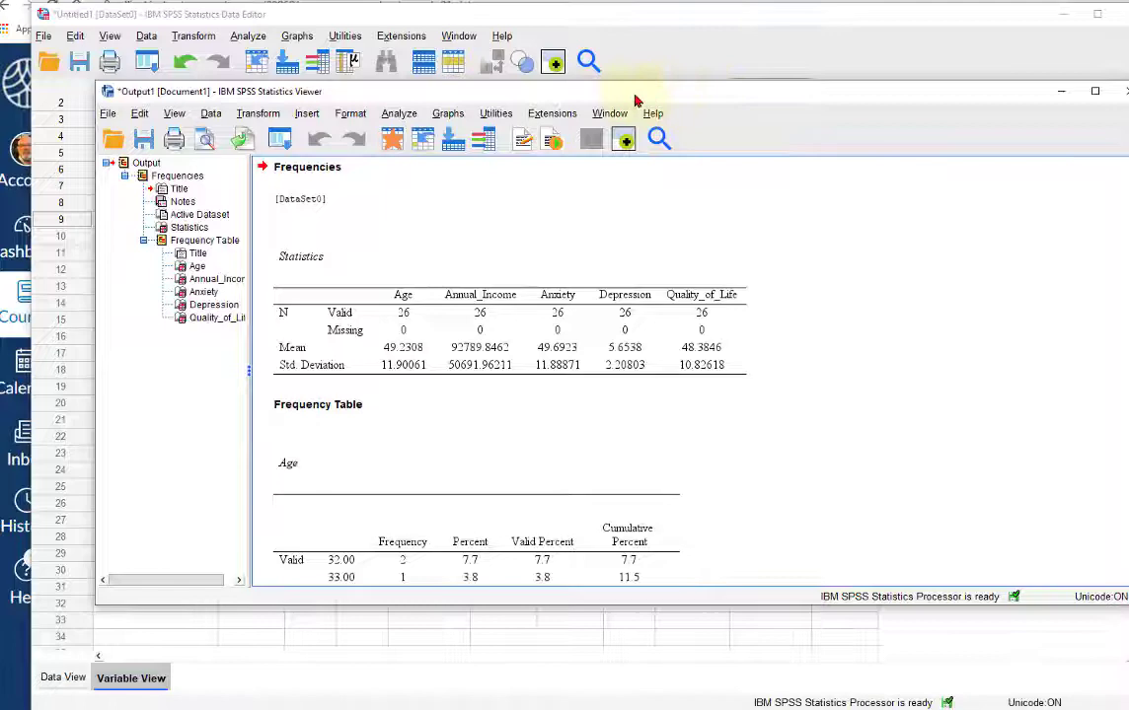
- Reposition the output viewer so the Frequencies Statistics table sits near the screen top
left_click_drag(636, 100, 630, 134)
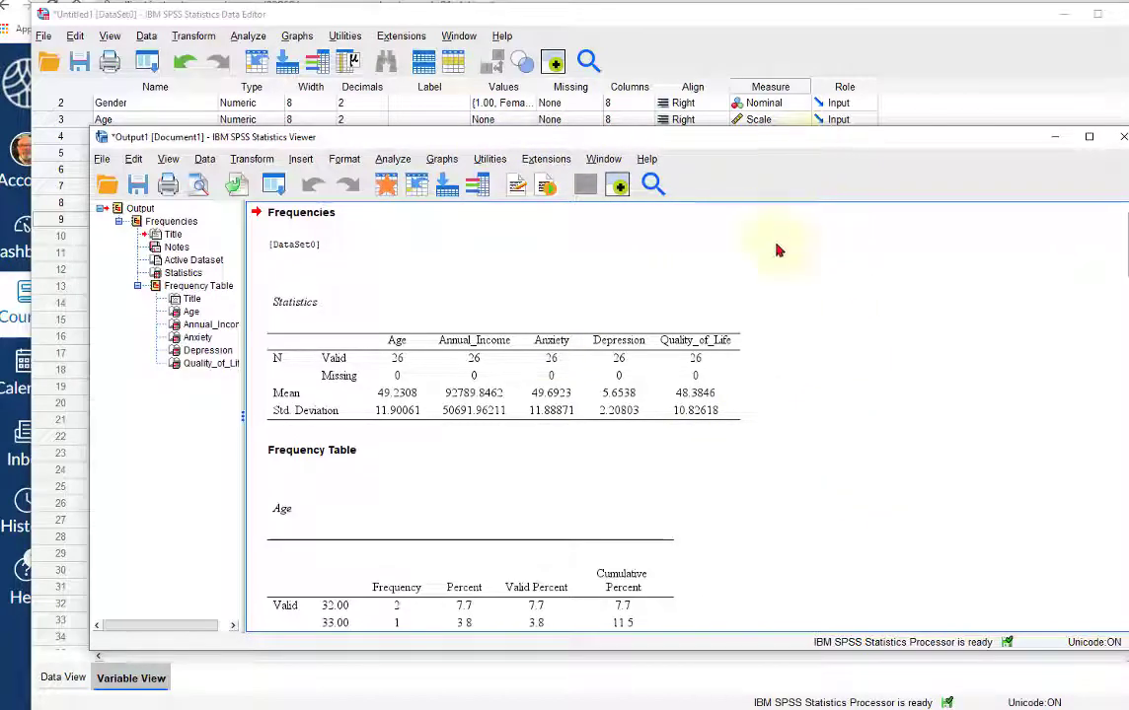
left_click_drag(825, 146, 819, 329)
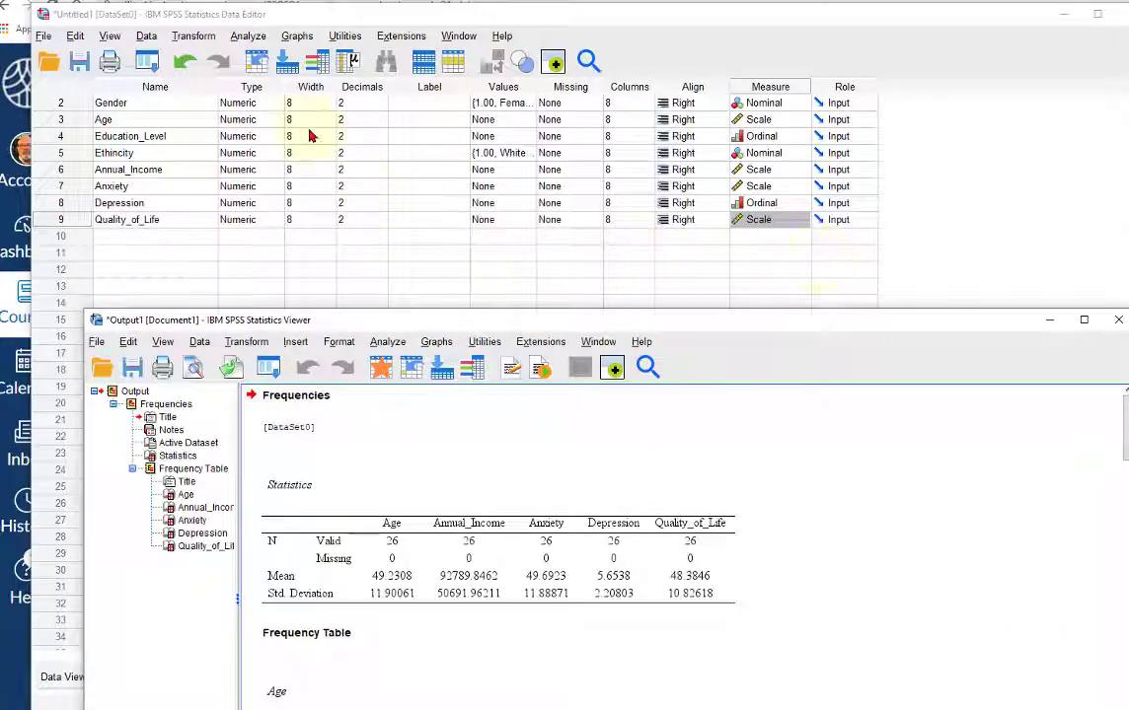
left_click_drag(703, 328, 557, 106)
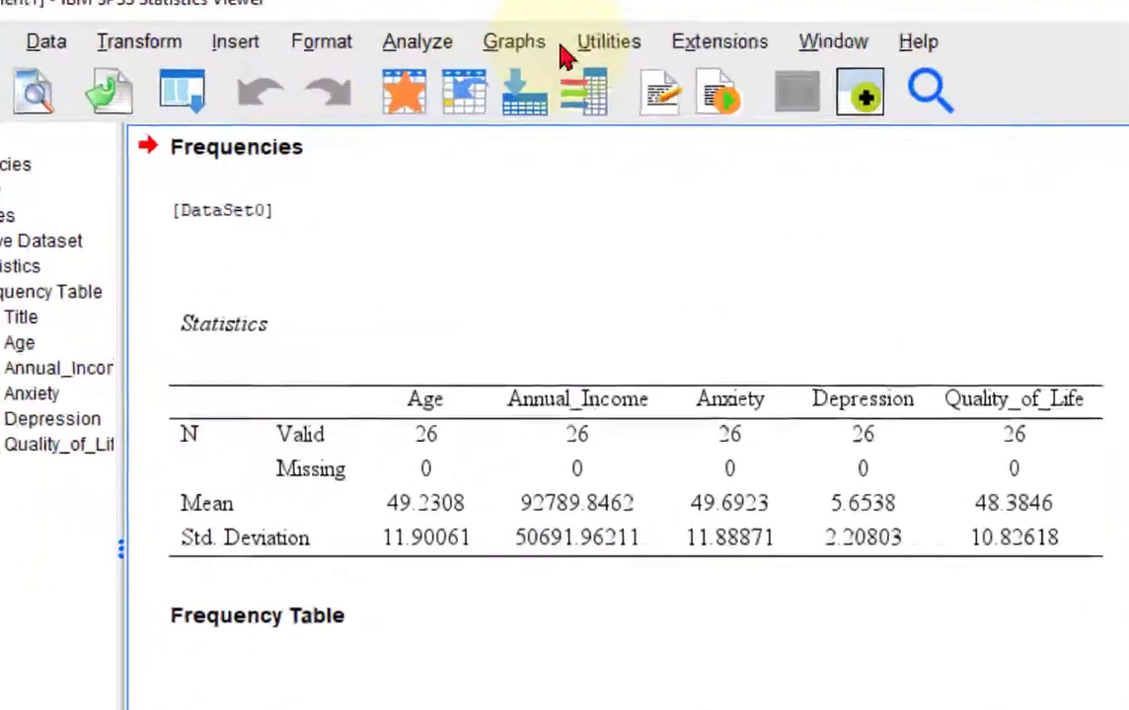
- Create a legacy pie chart of case counts with slices defined by Gender
left_click(442, 138)
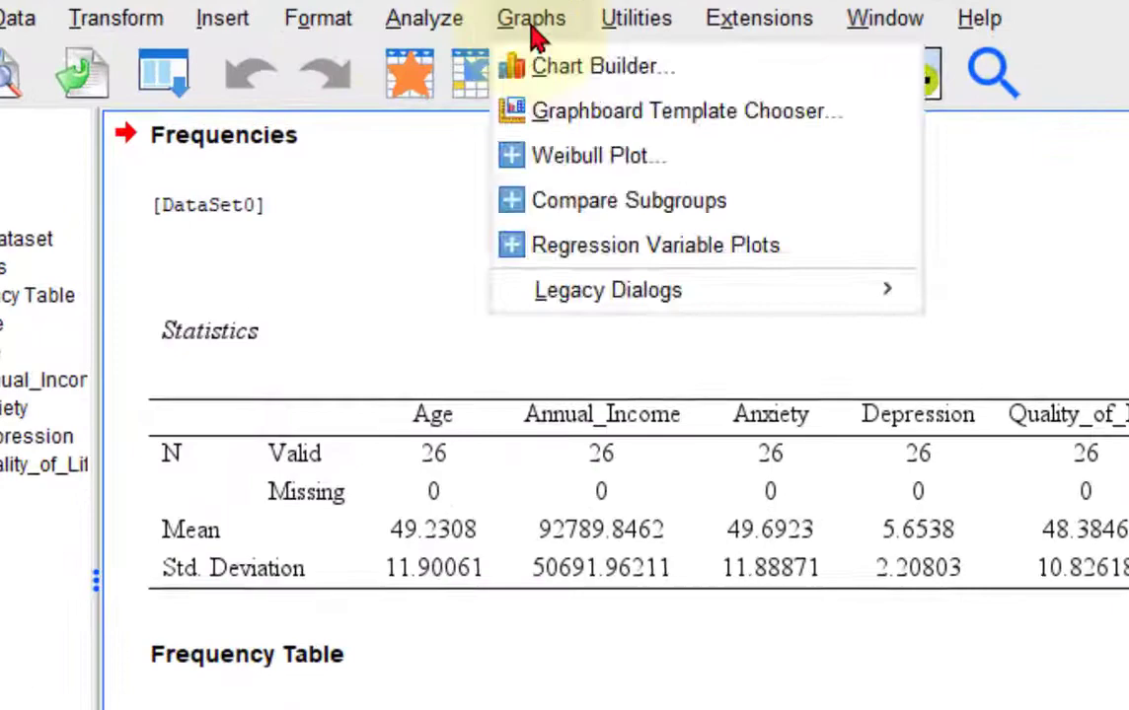
mouse_move(590, 294)
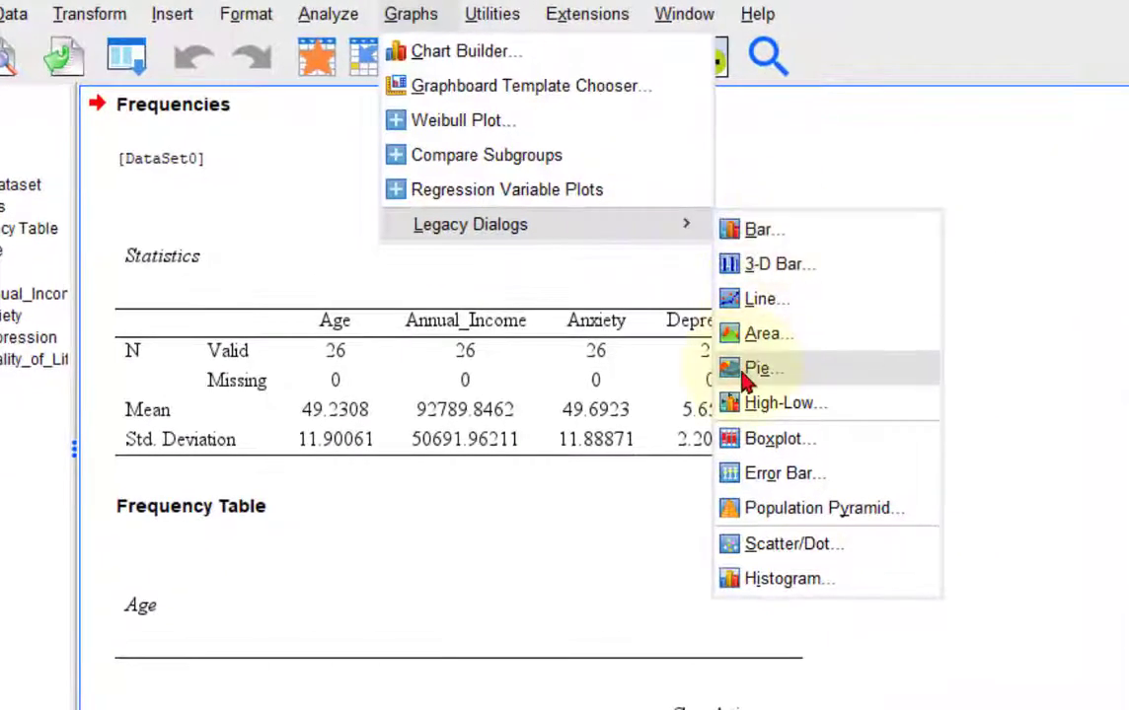
left_click(761, 370)
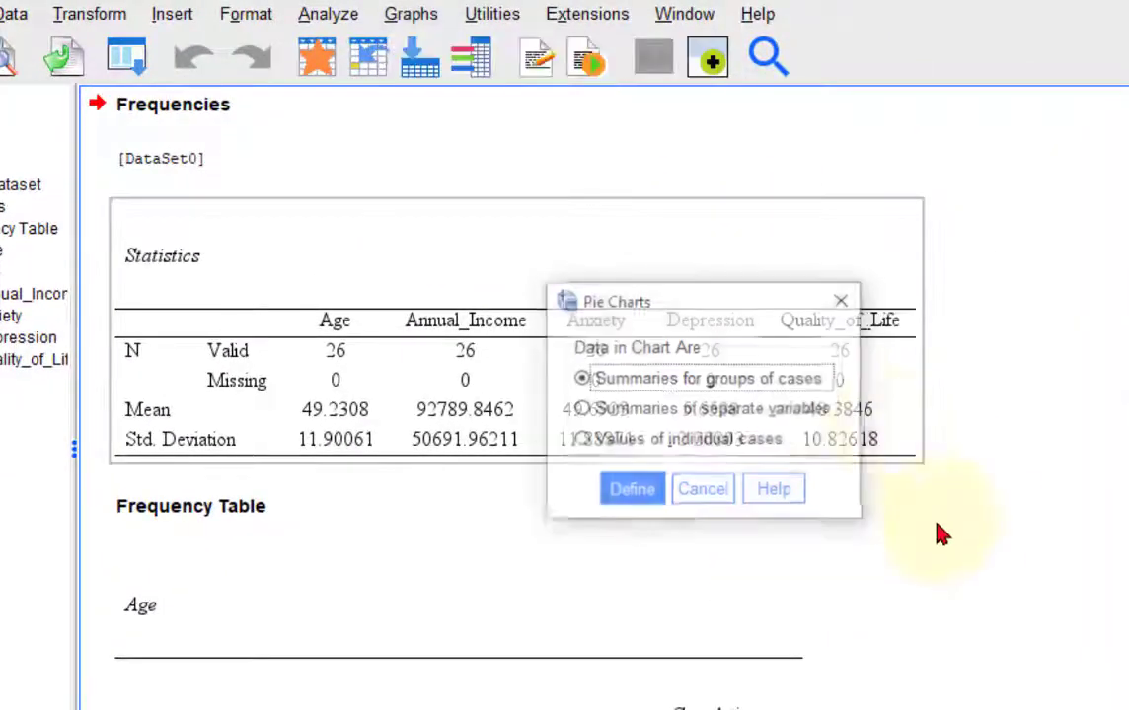
left_click(632, 494)
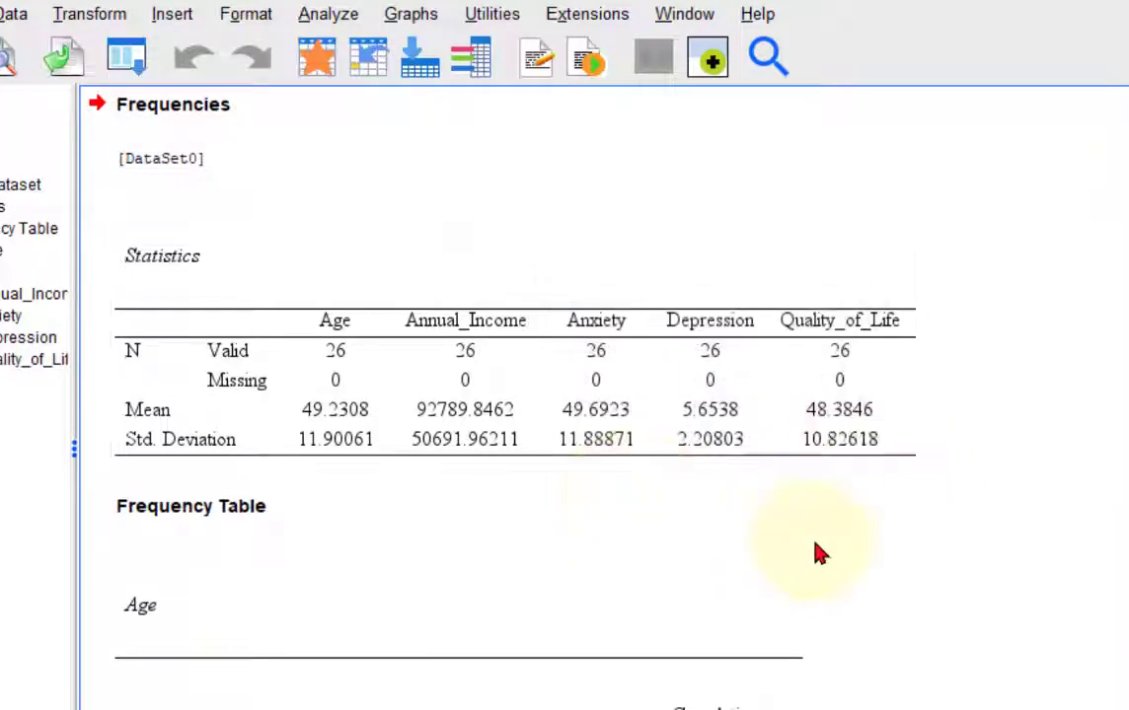
left_click_drag(857, 125, 672, 0)
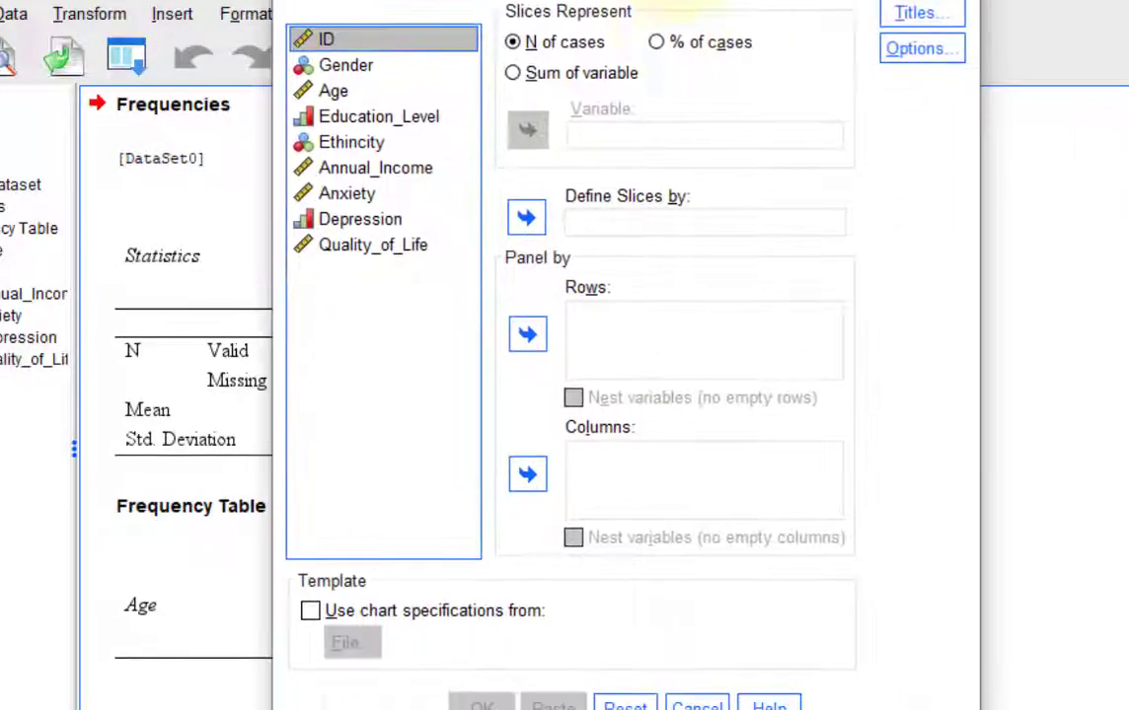
left_click(348, 69)
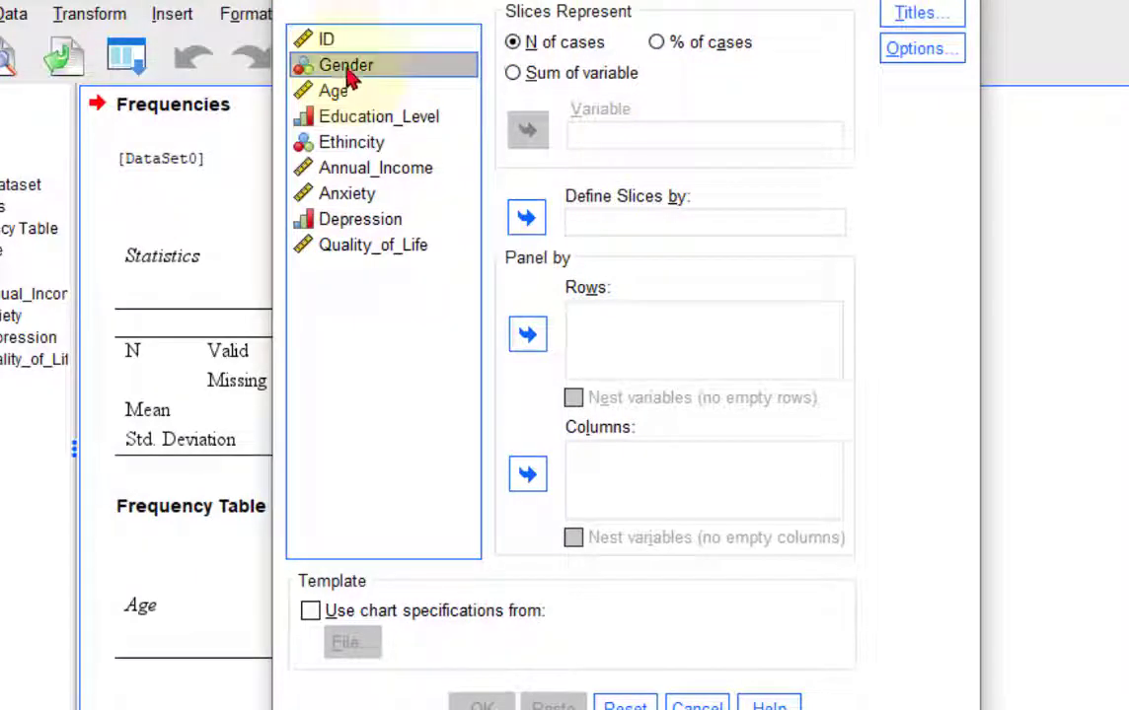
left_click(530, 219)
left_click(482, 707)
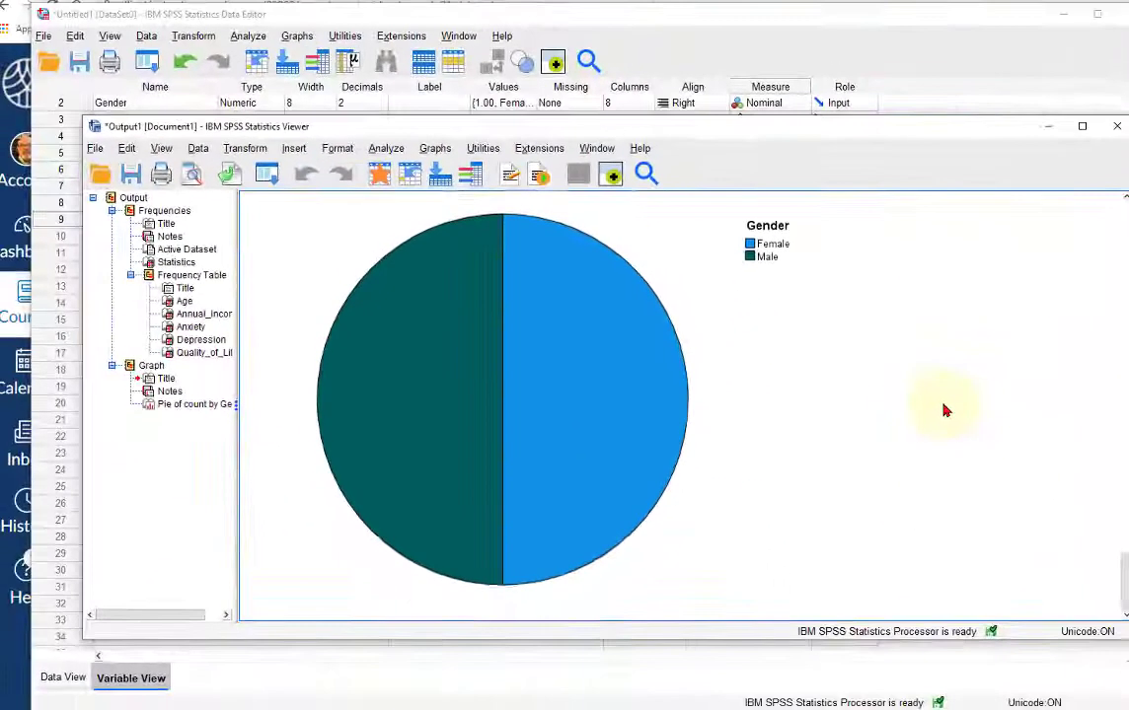
- Scroll the output up to the Age frequency table and back down to the Gender pie chart
scroll(944, 410, "up", 5)
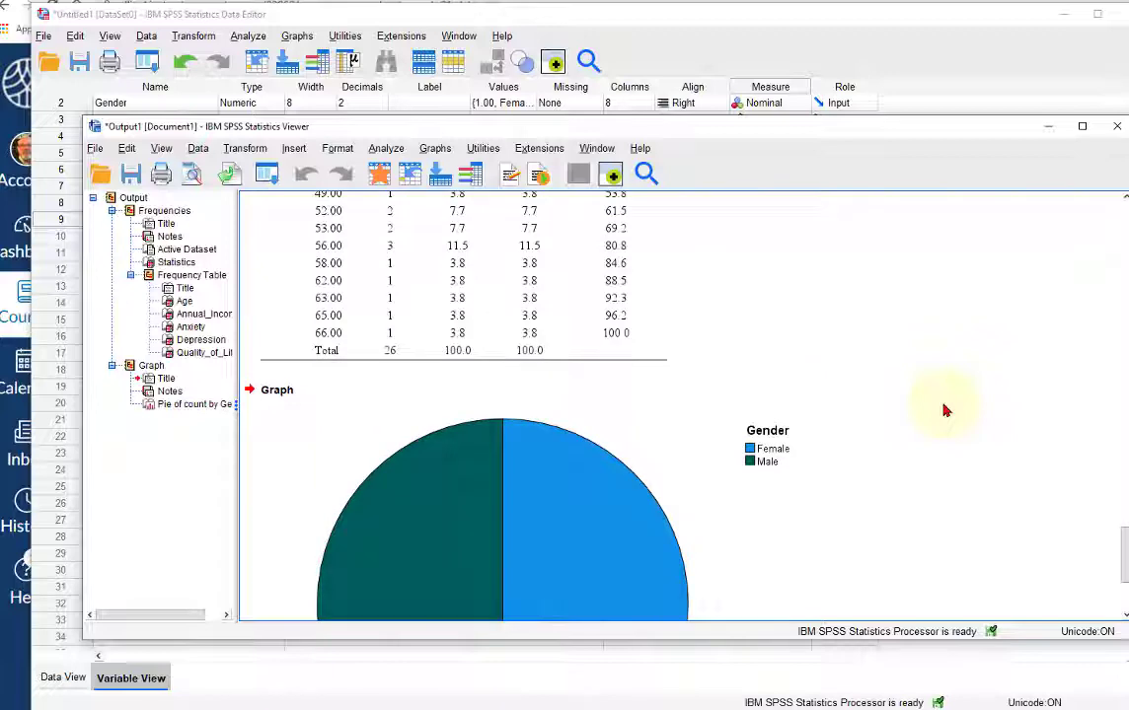
scroll(945, 410, "down", 5)
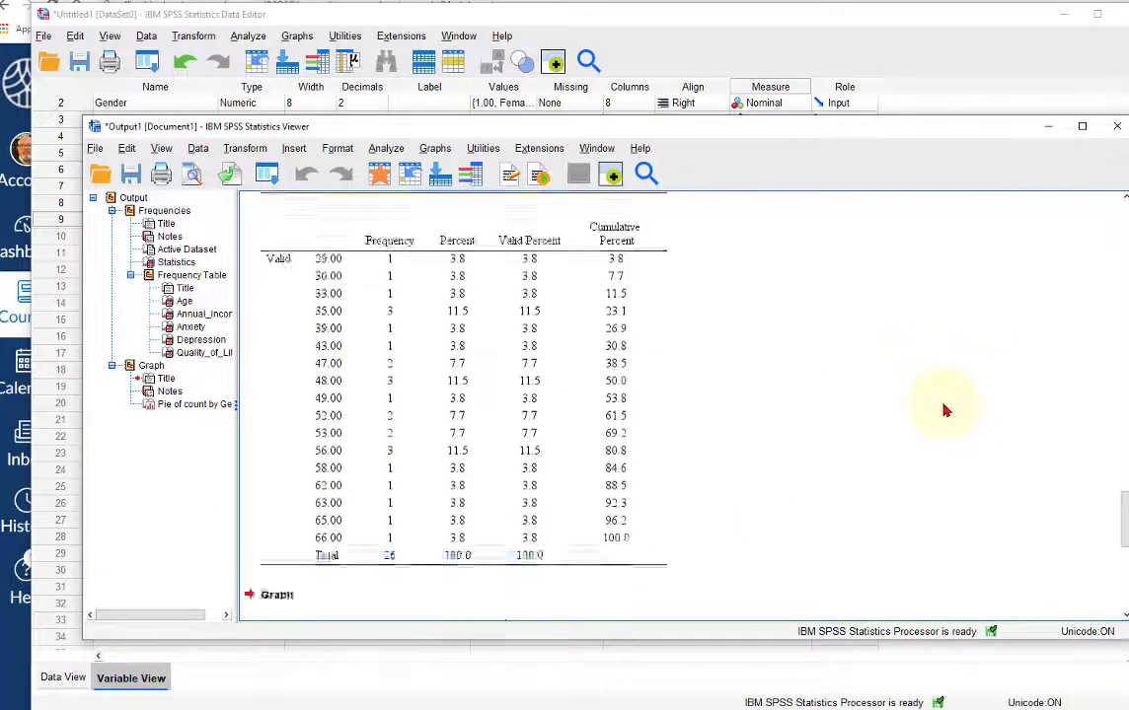
scroll(944, 410, "down", 2)
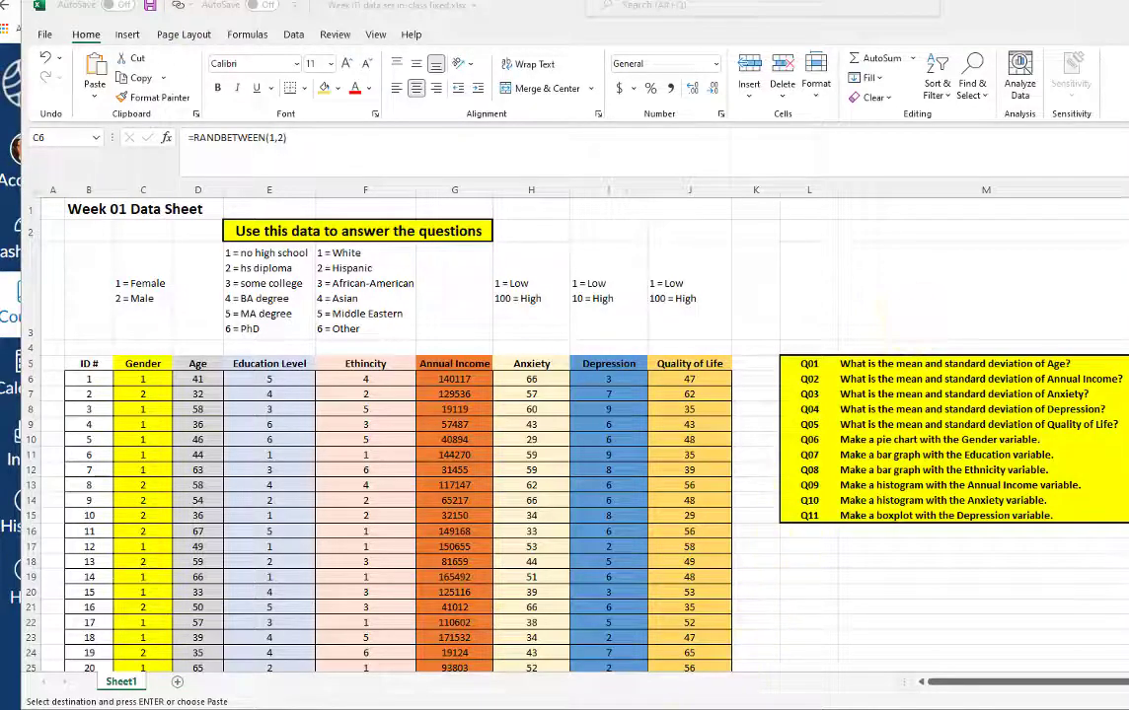
- Minimize the output viewer to check Gender values in Excel's column C, then restore it
left_click(642, 691)
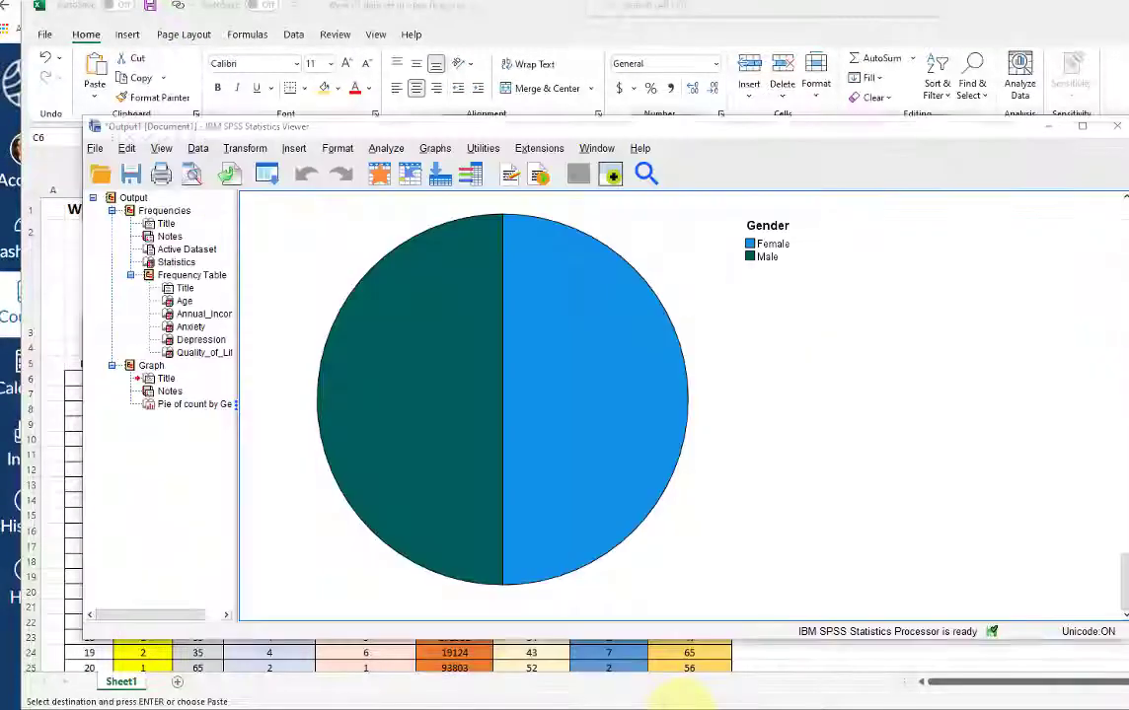
left_click(370, 227)
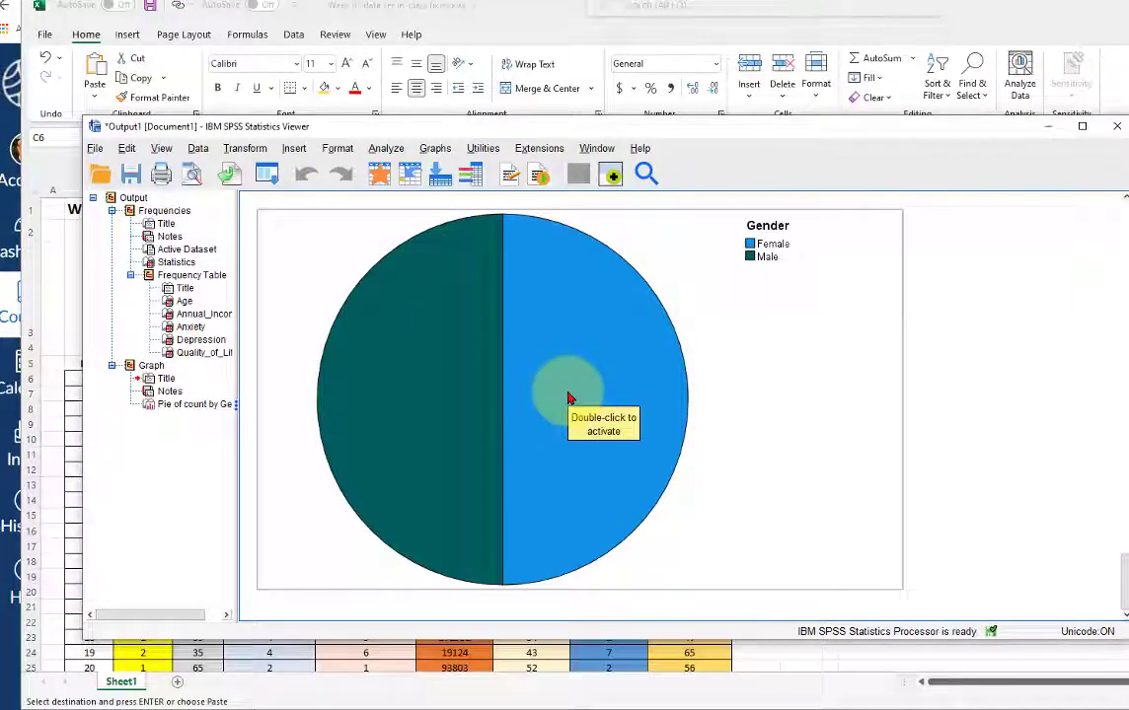
left_click(1050, 127)
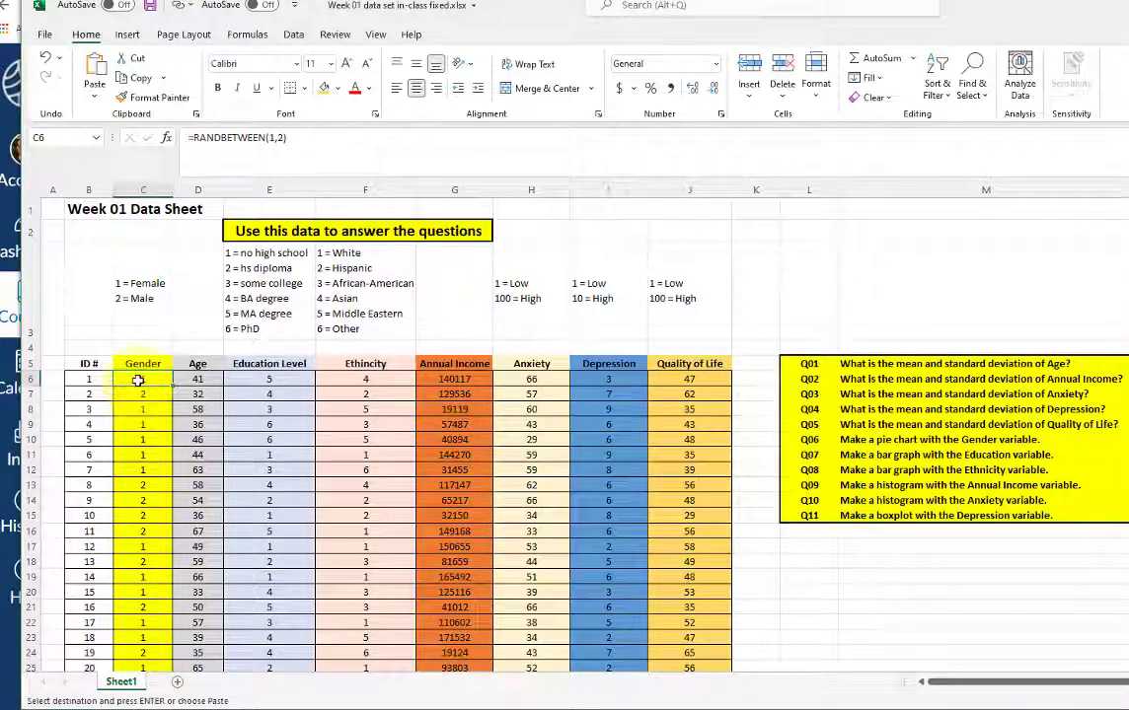
left_click(143, 470)
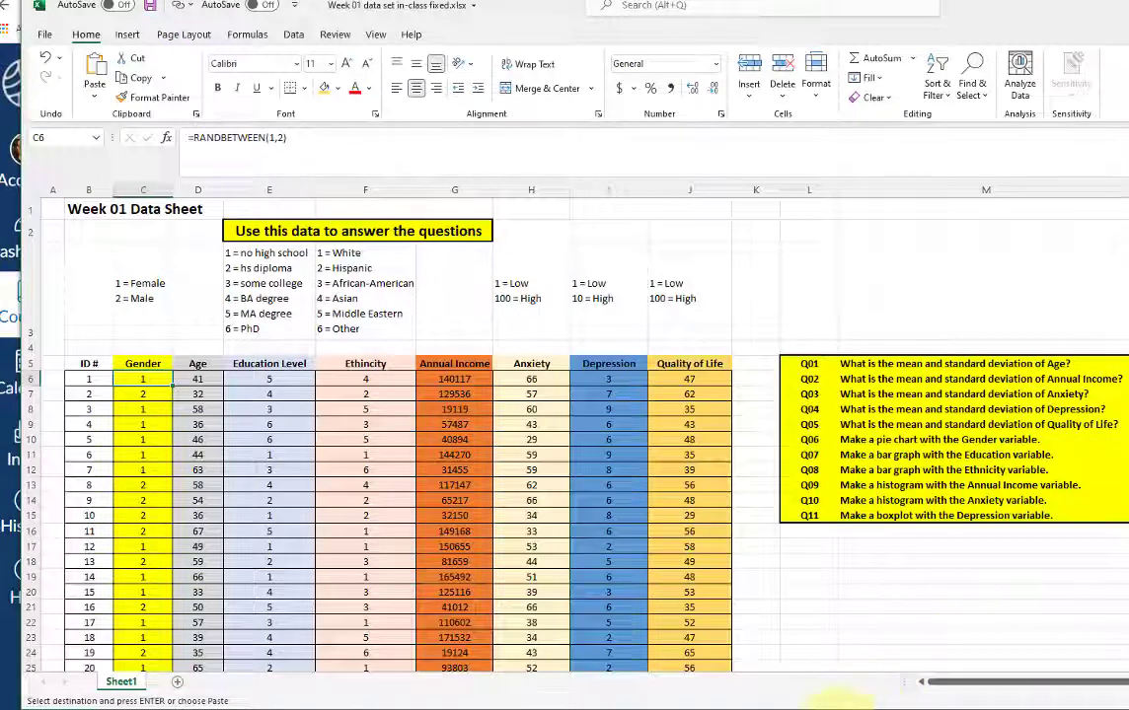
mouse_move(641, 706)
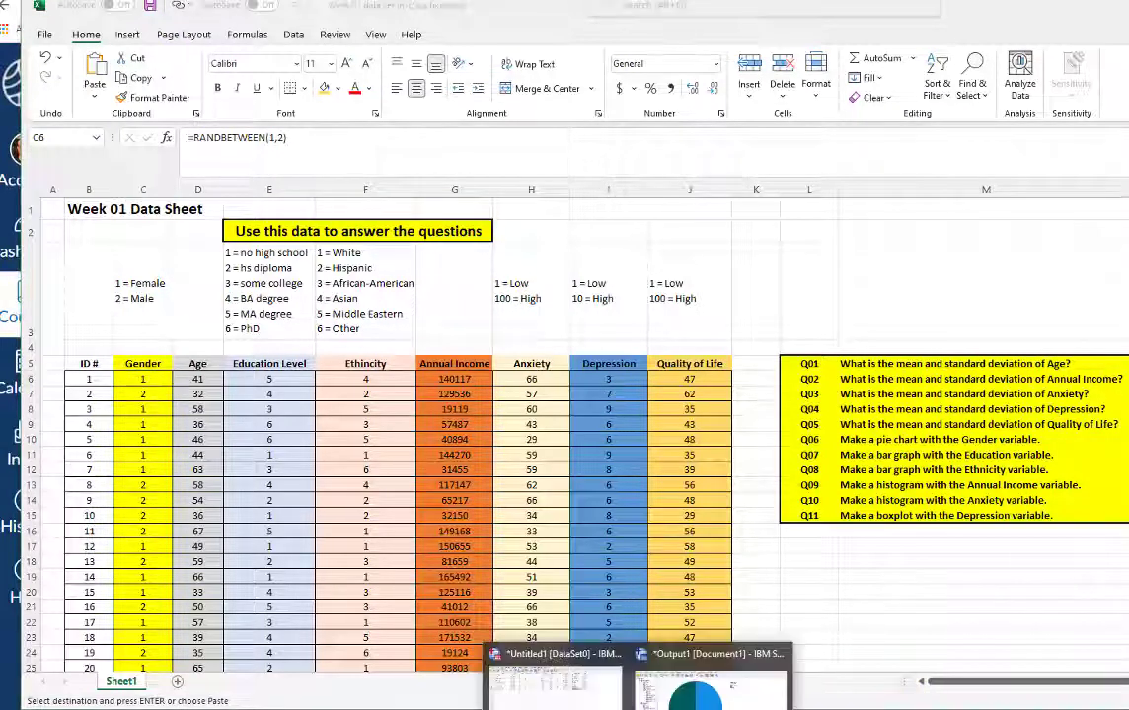
left_click(716, 696)
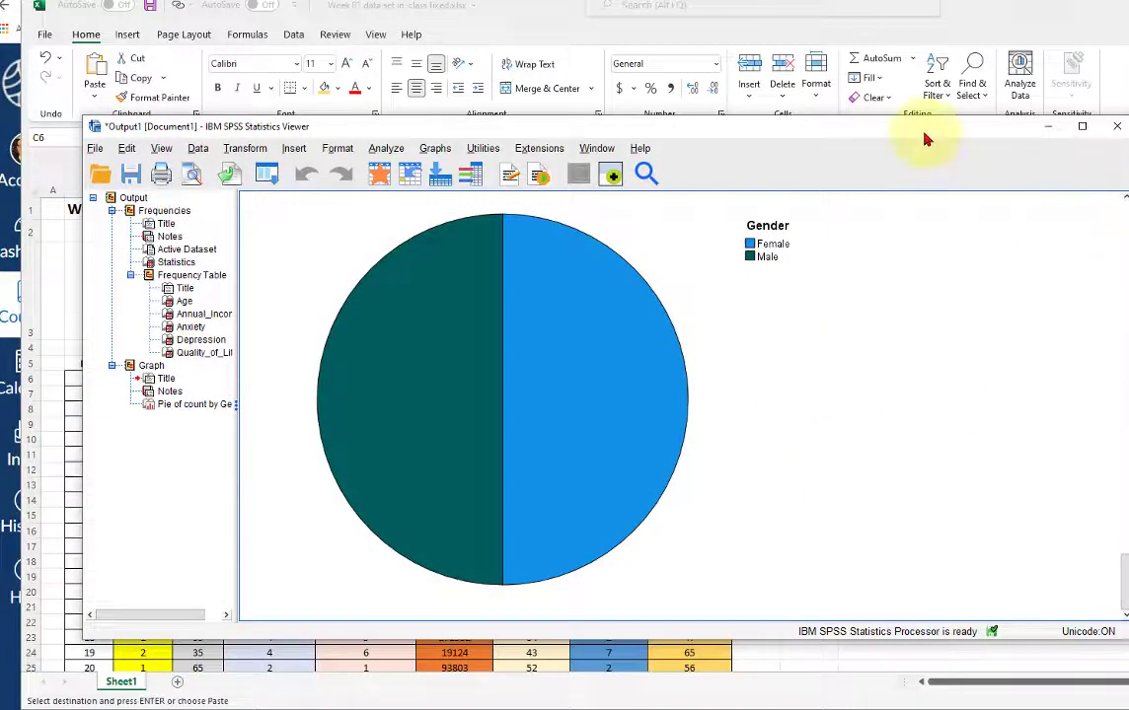
left_click_drag(925, 140, 935, 81)
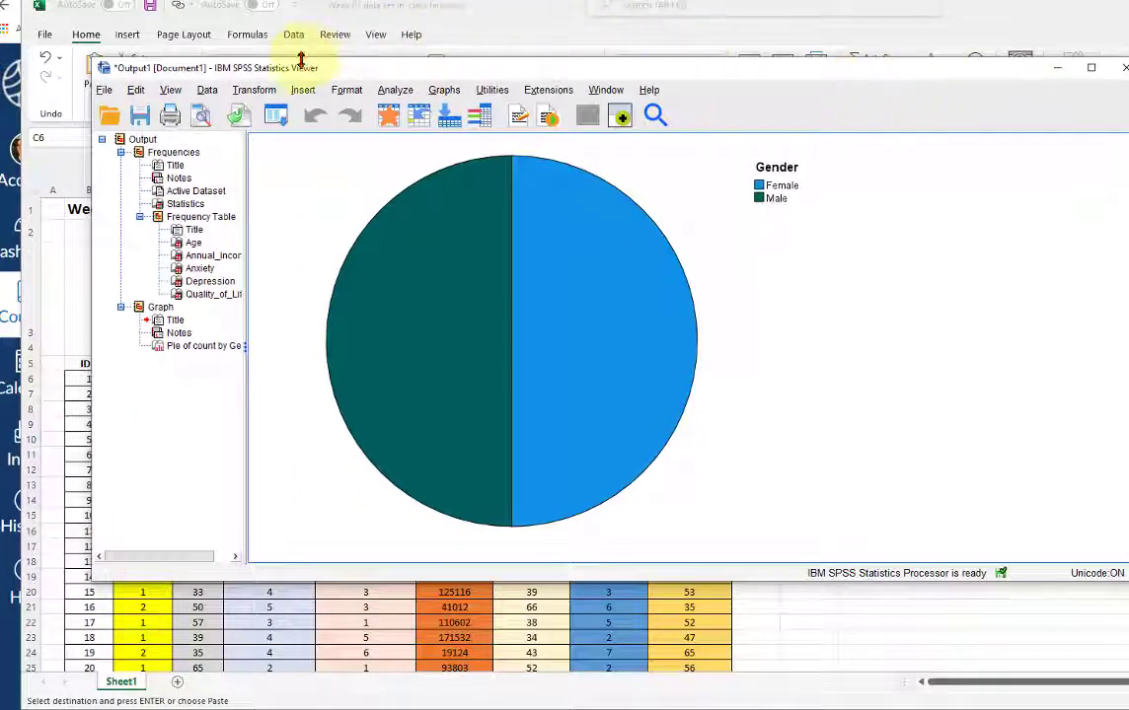
- Reopen Frequencies and remove all five previously analysed variables
left_click(397, 91)
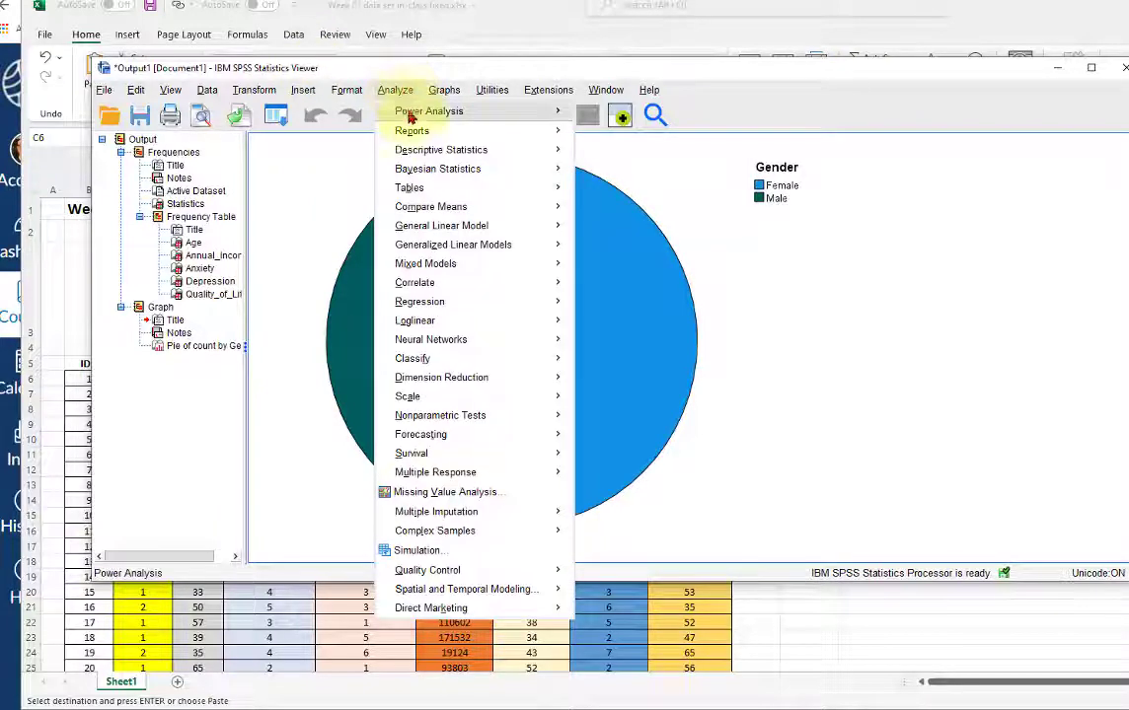
mouse_move(407, 149)
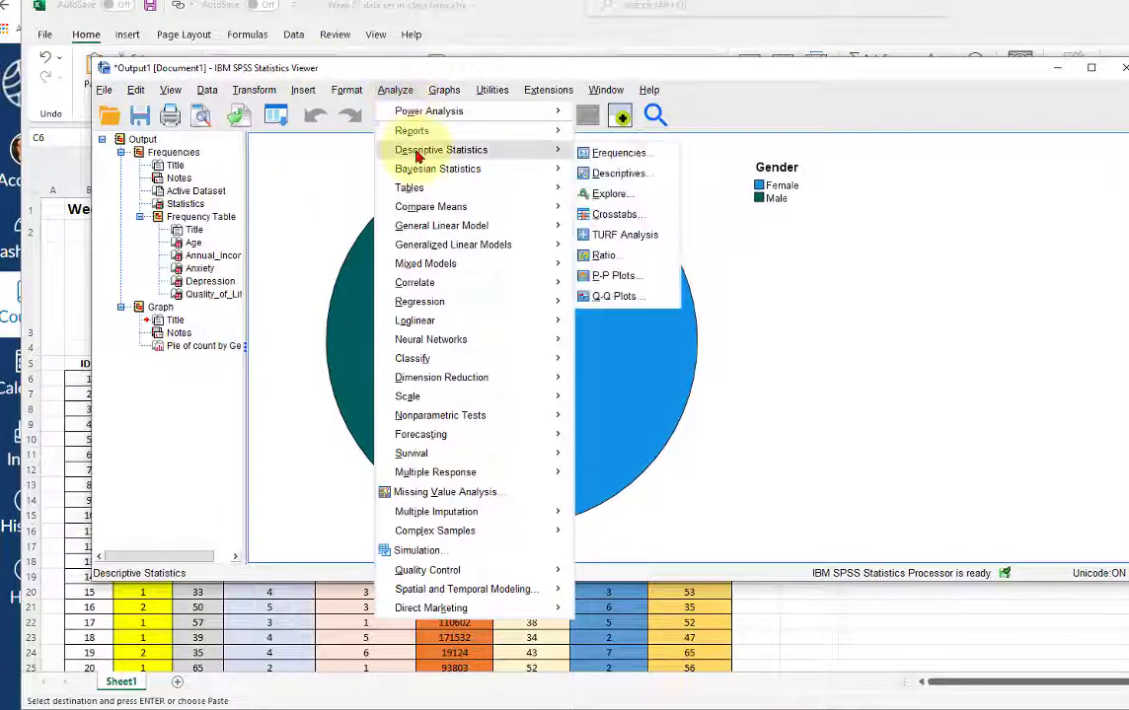
left_click(606, 161)
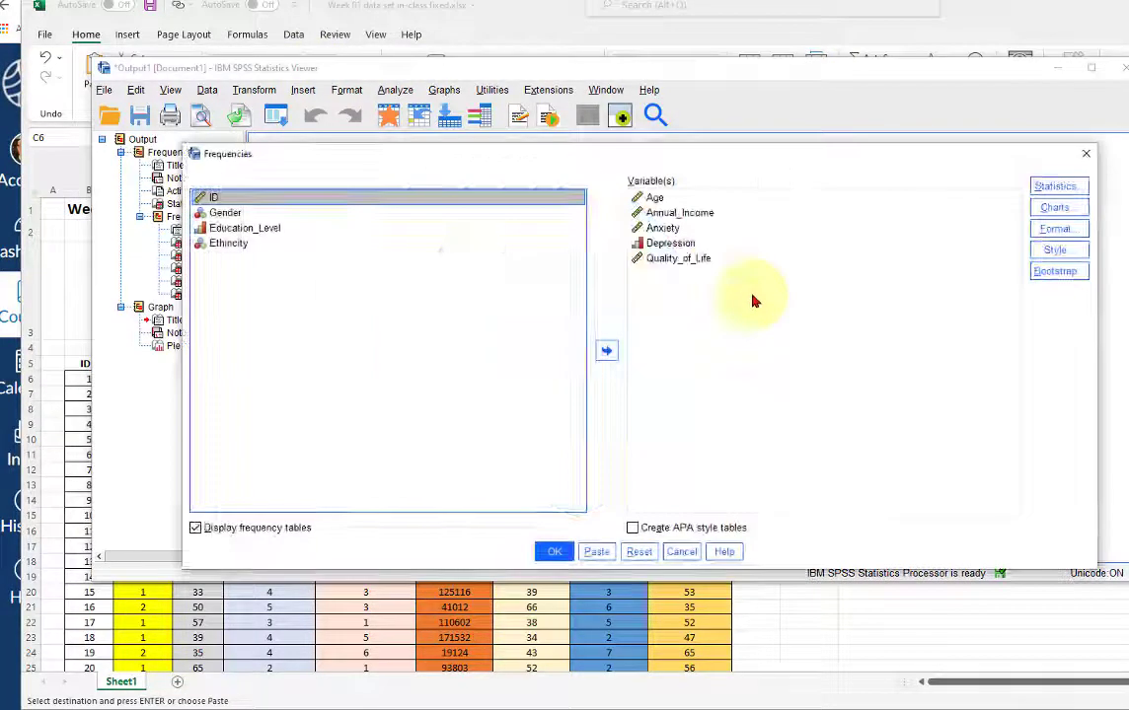
left_click(656, 259)
left_click(606, 350)
left_click(671, 244)
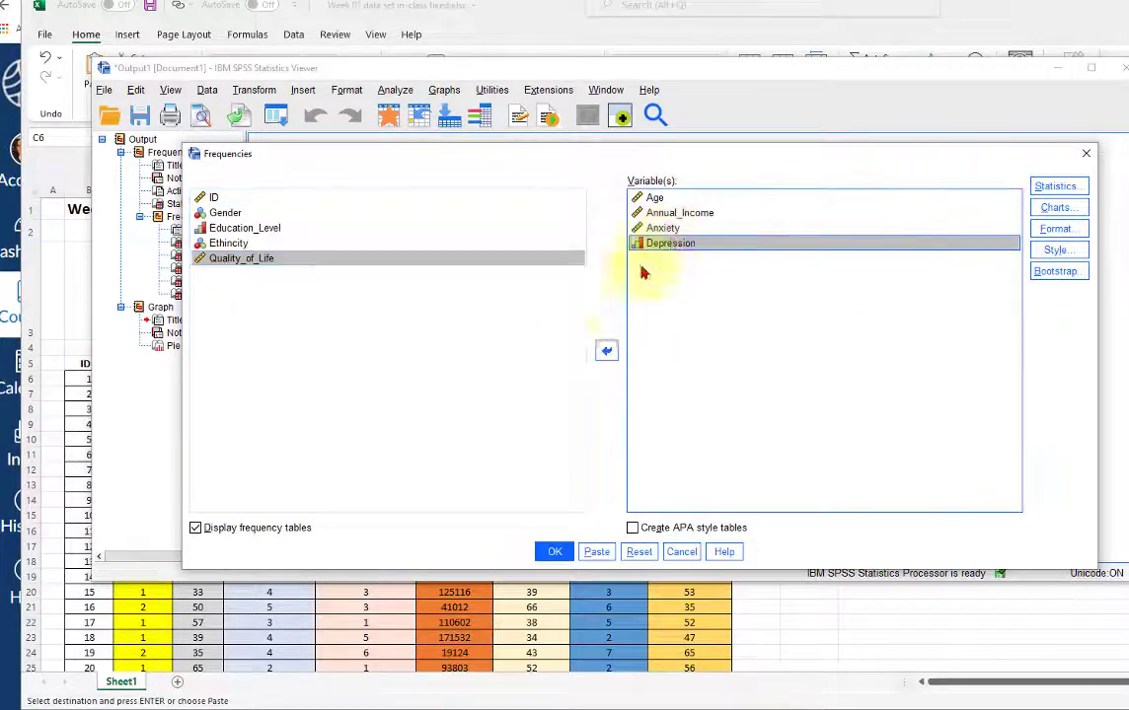
left_click(609, 346)
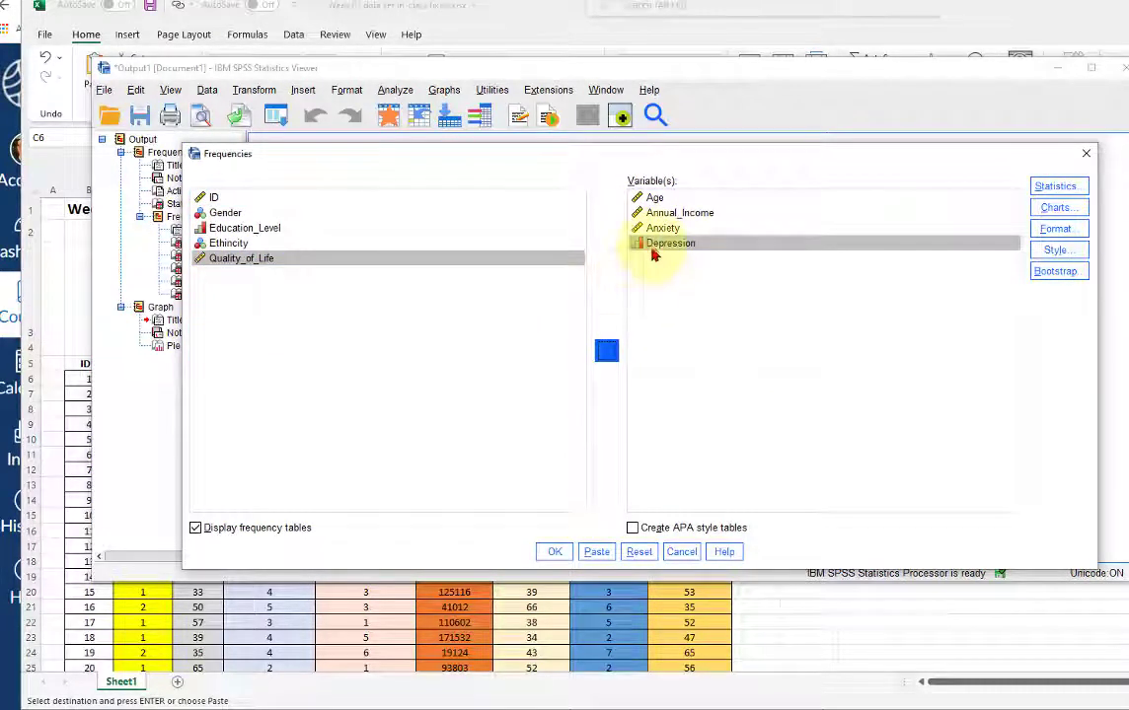
left_click(607, 351)
left_click(668, 228)
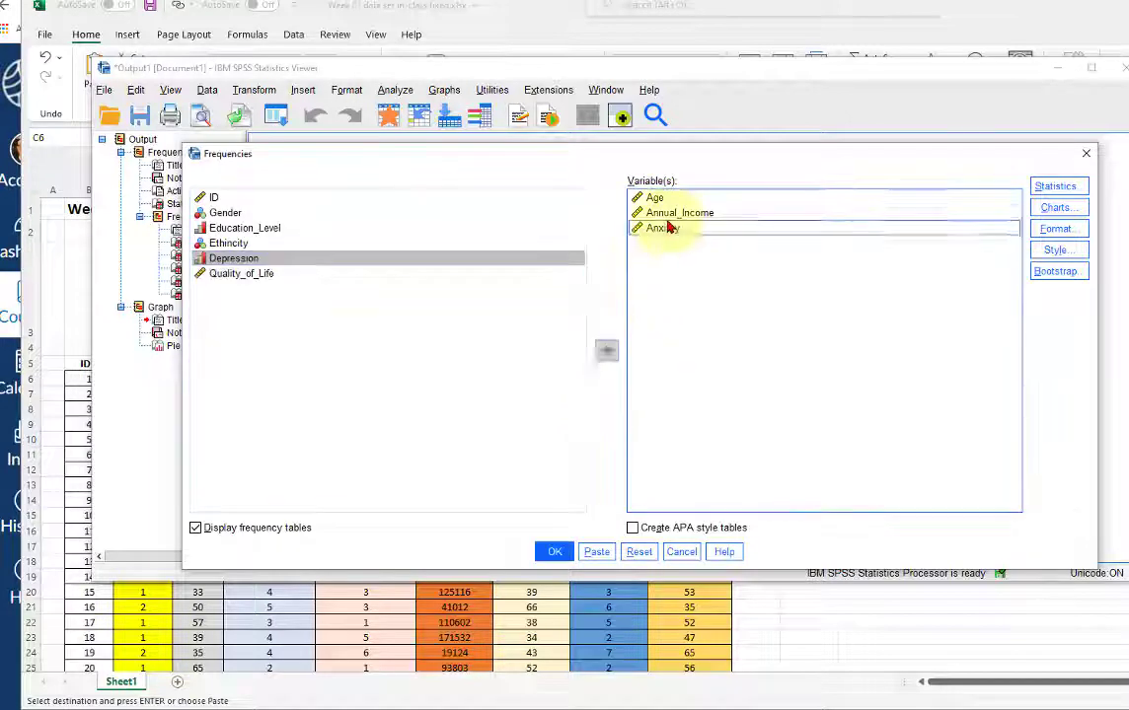
left_click(670, 213)
left_click(607, 351)
left_click(663, 215)
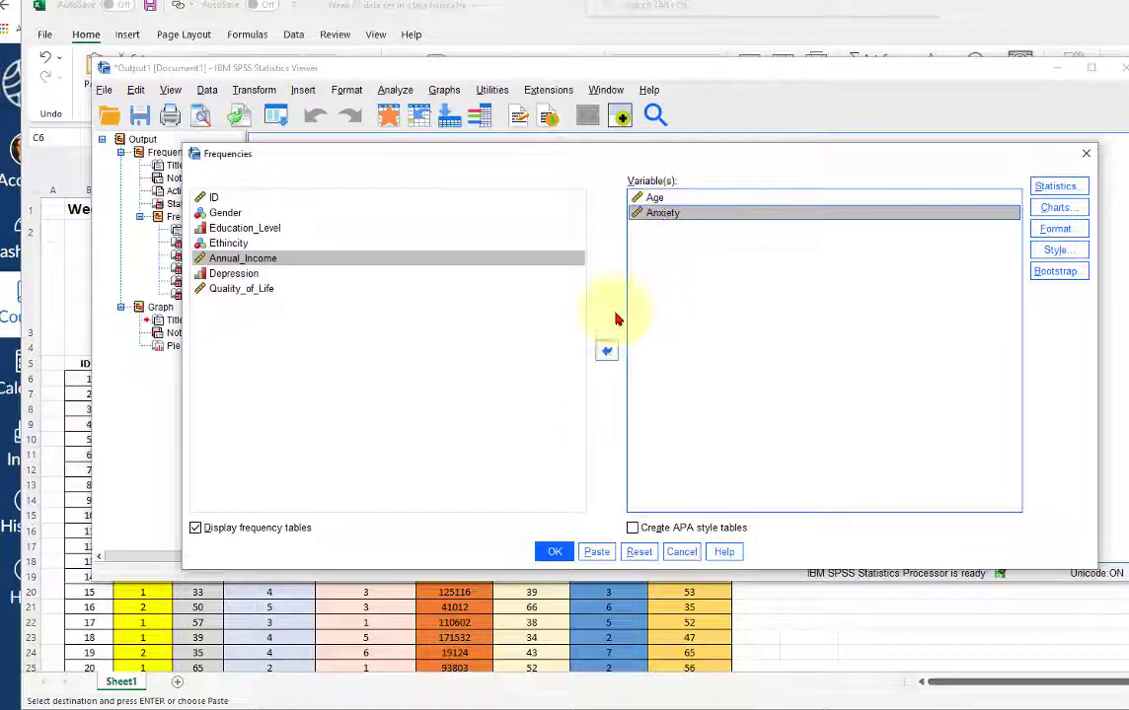
left_click(607, 351)
left_click(655, 198)
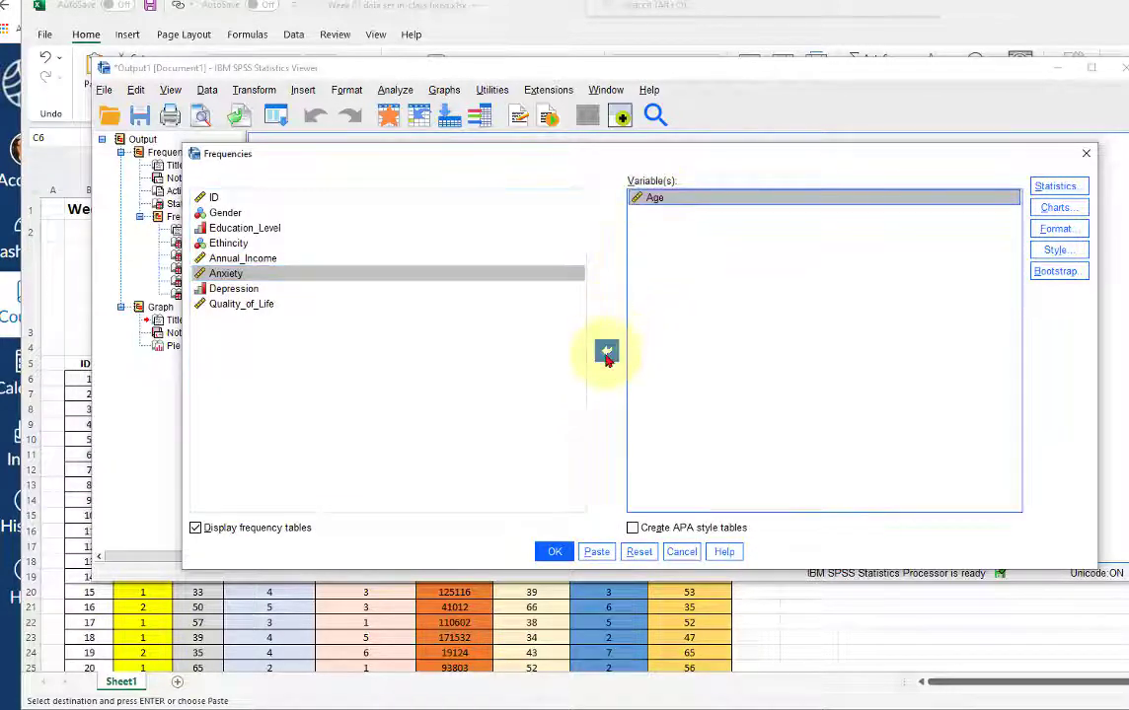
left_click(607, 352)
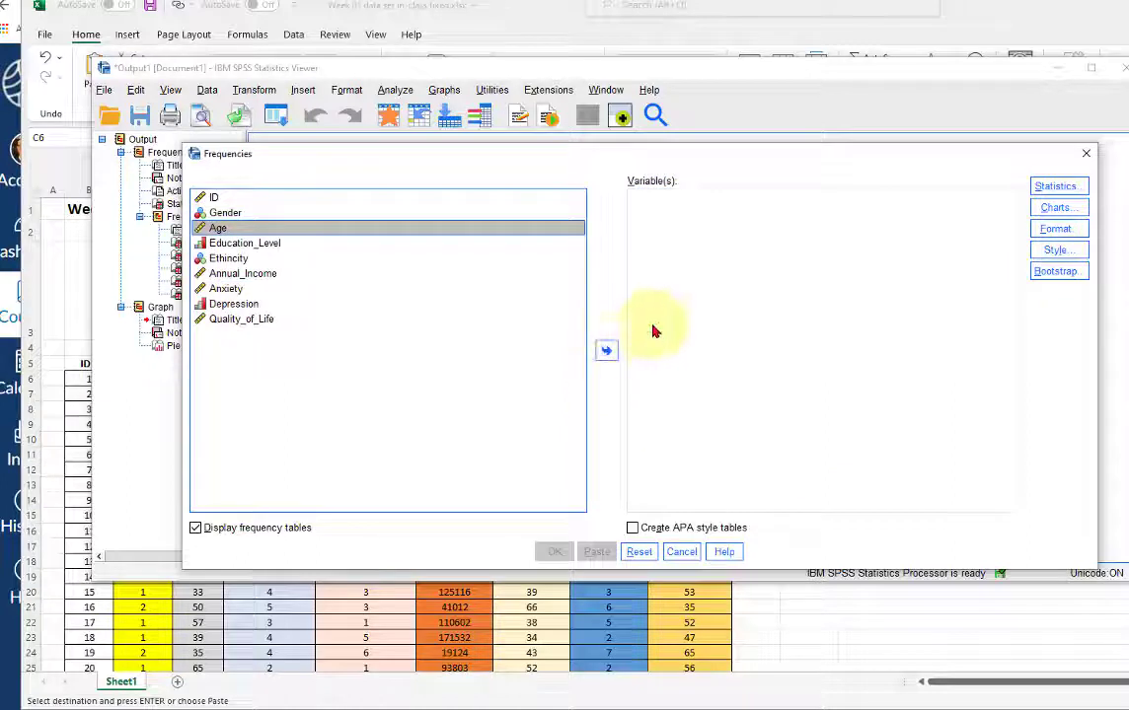
- Analyse Ethnicity and Education_Level with the mean and standard deviation statistics turned off
left_click(229, 259)
left_click(607, 353)
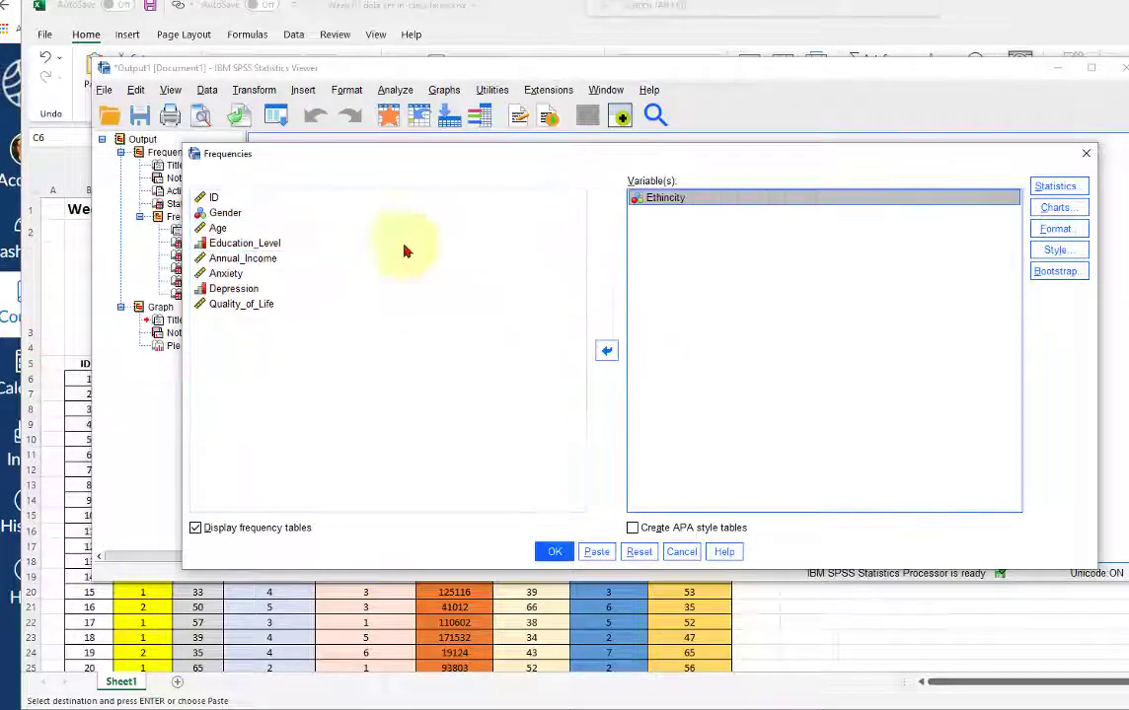
left_click(256, 243)
left_click(606, 353)
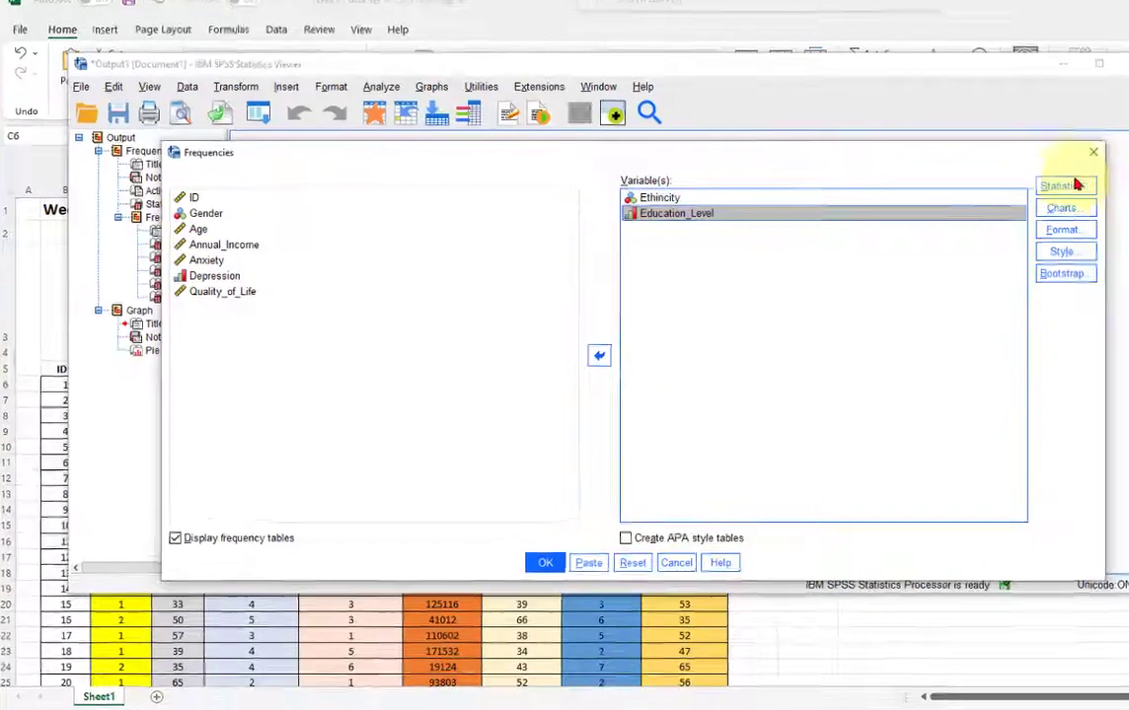
left_click(1055, 186)
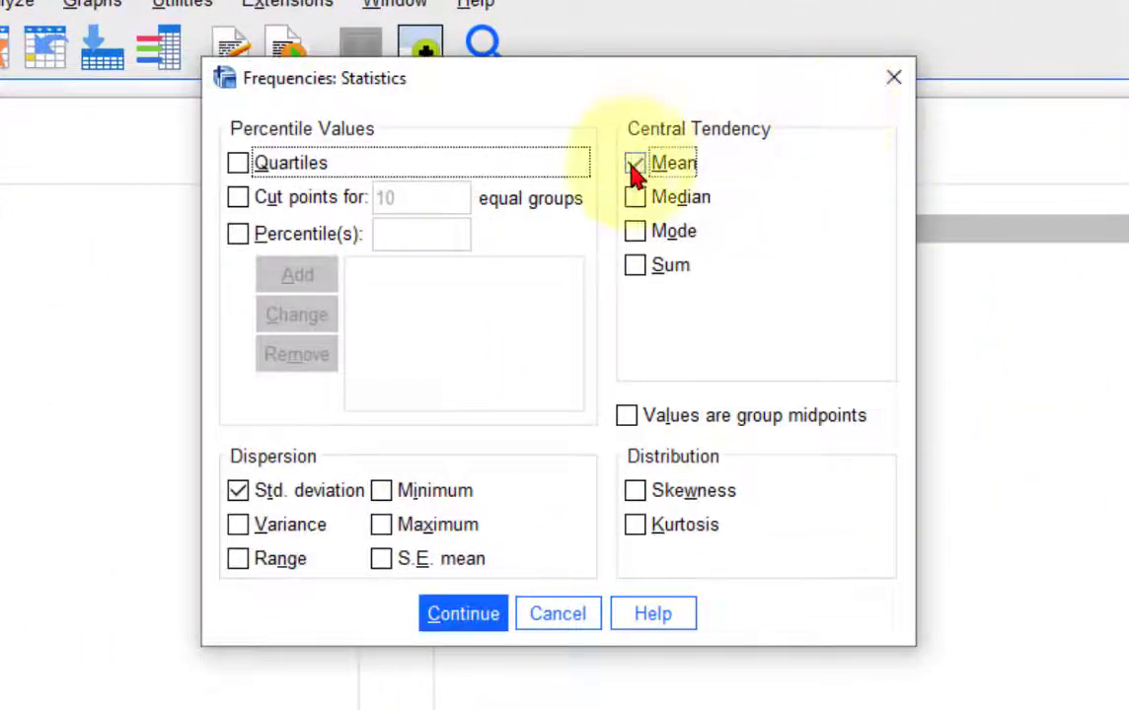
left_click(634, 166)
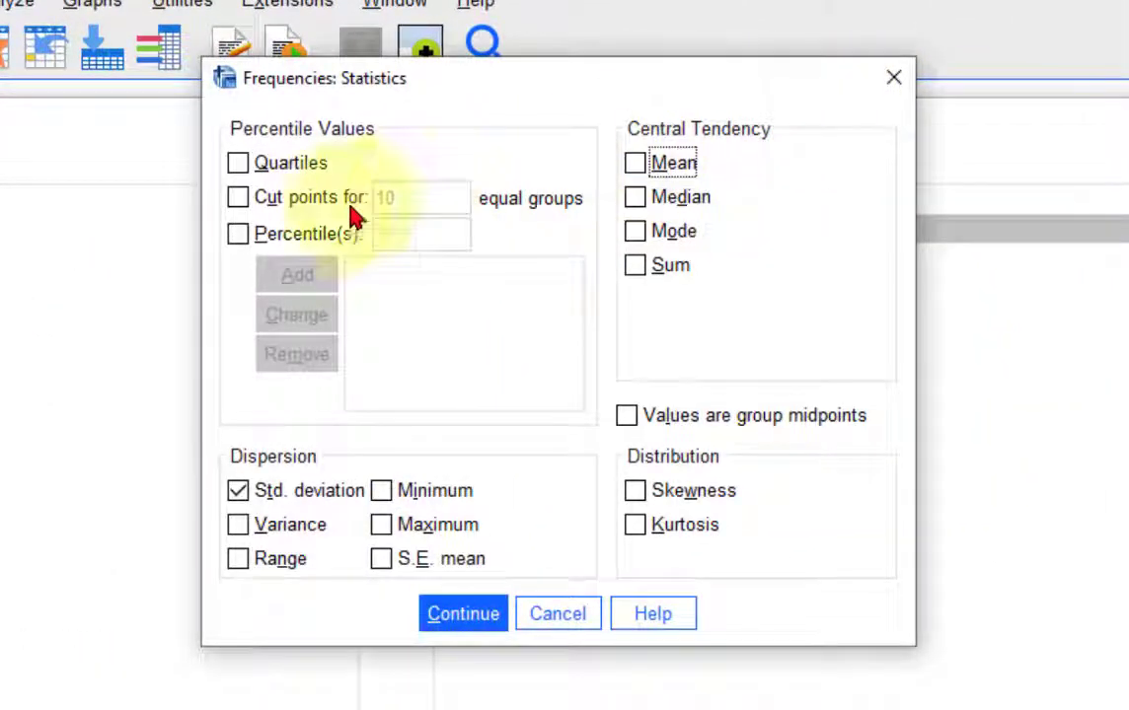
left_click(238, 493)
left_click(456, 615)
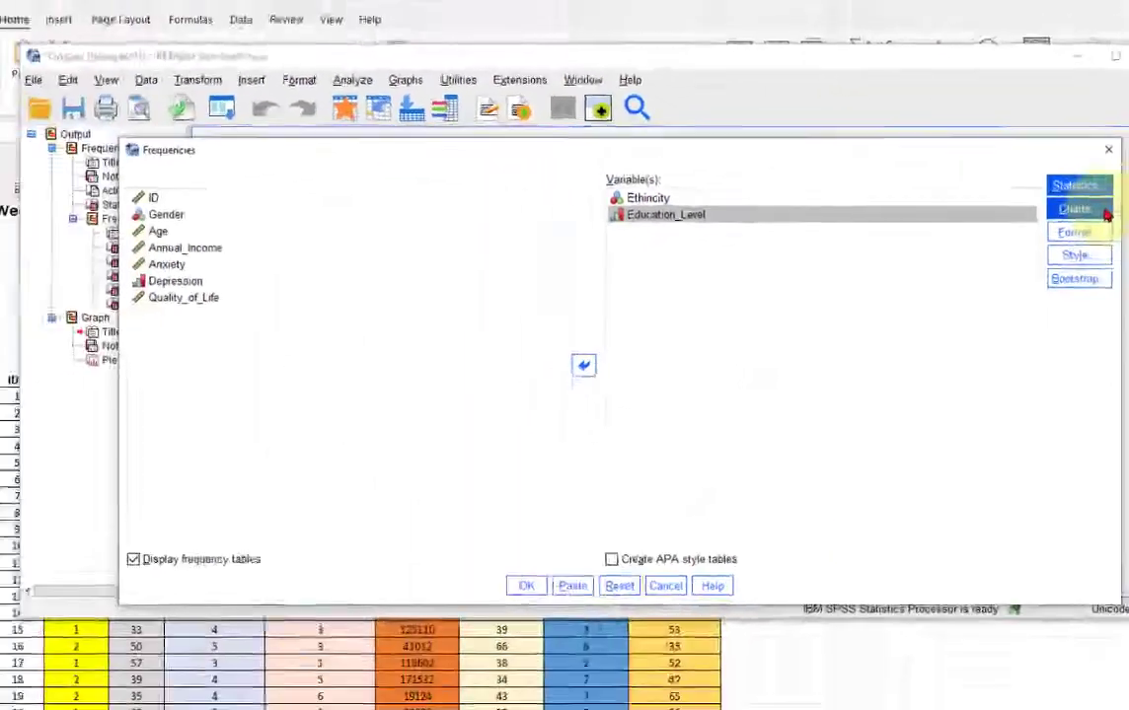
- Choose bar charts and run the frequencies analysis
left_click(1103, 212)
left_click(651, 318)
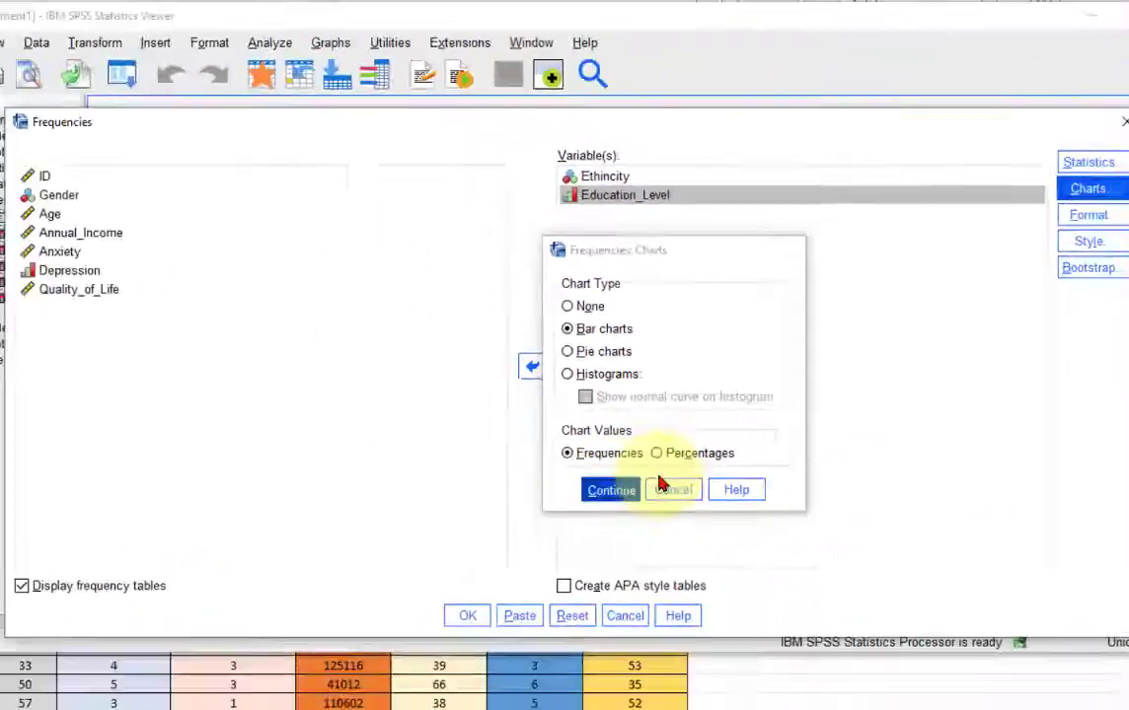
left_click(469, 582)
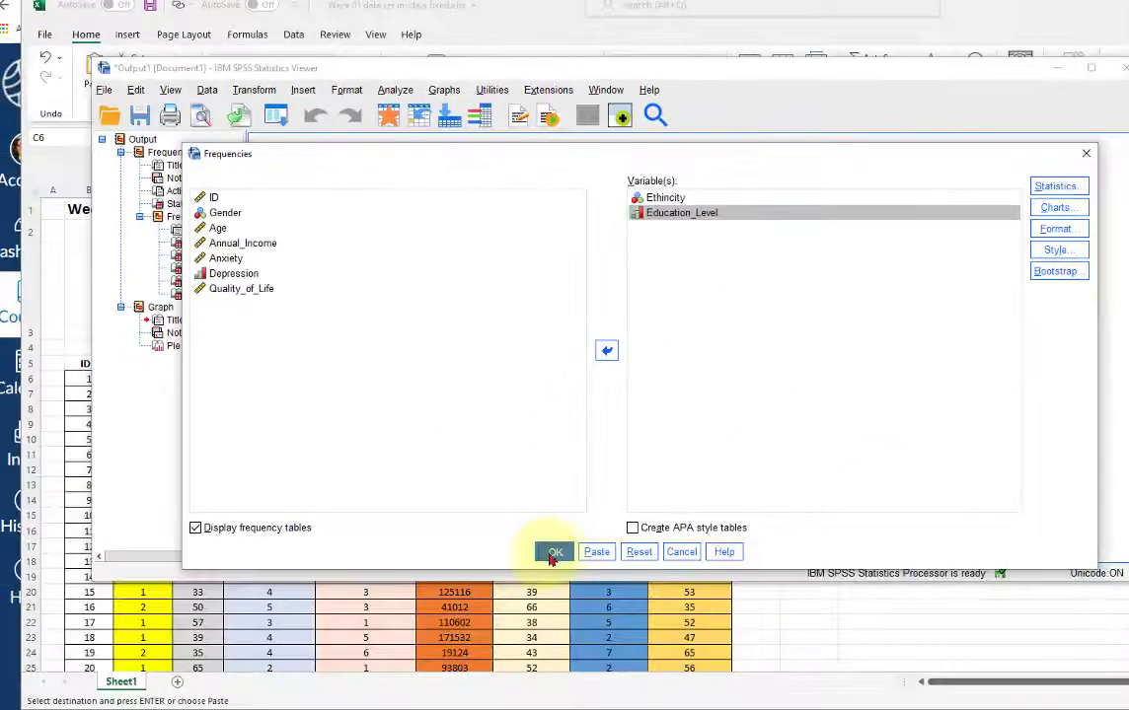
left_click(554, 552)
- Review the Ethnicity table and the Ethnicity and Education_Level bar charts, then switch to Excel
scroll(997, 350, "down", 5)
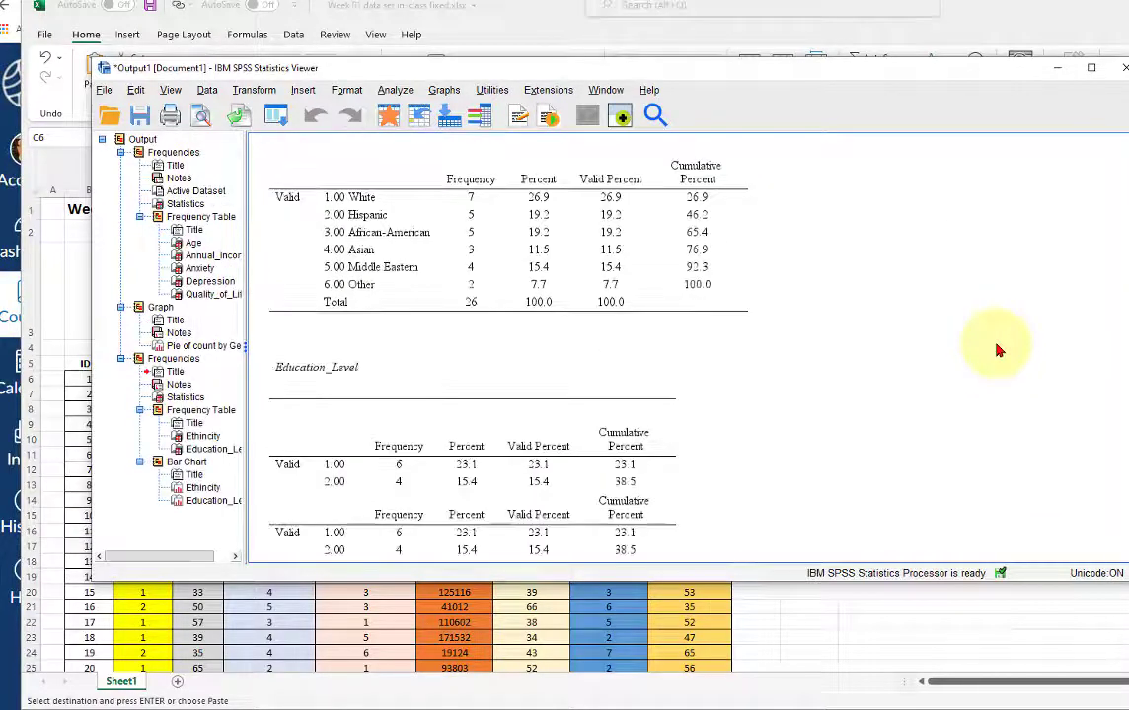
scroll(997, 350, "up", 3)
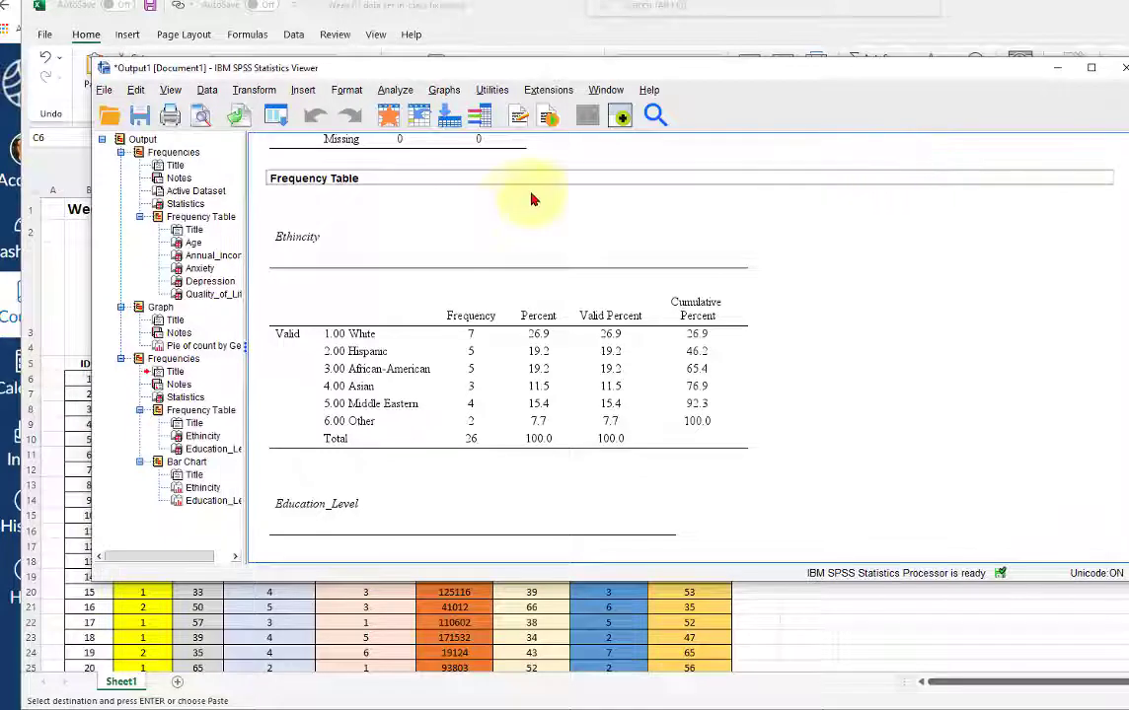
left_click(415, 365)
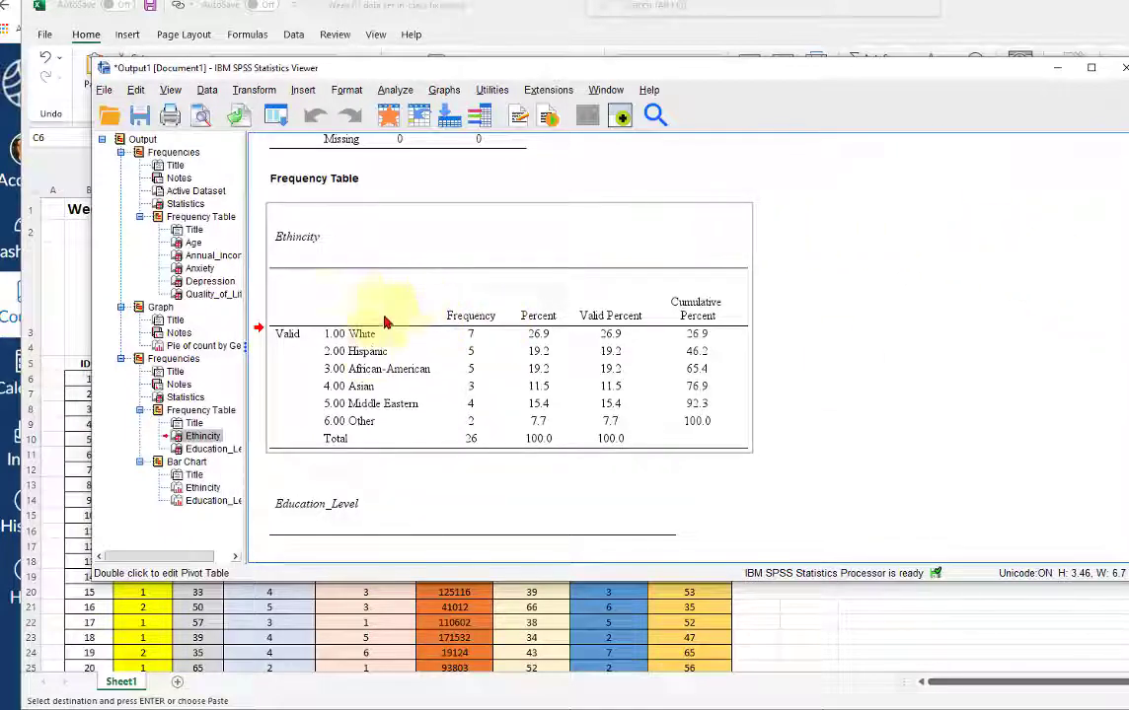
scroll(789, 365, "down", 3)
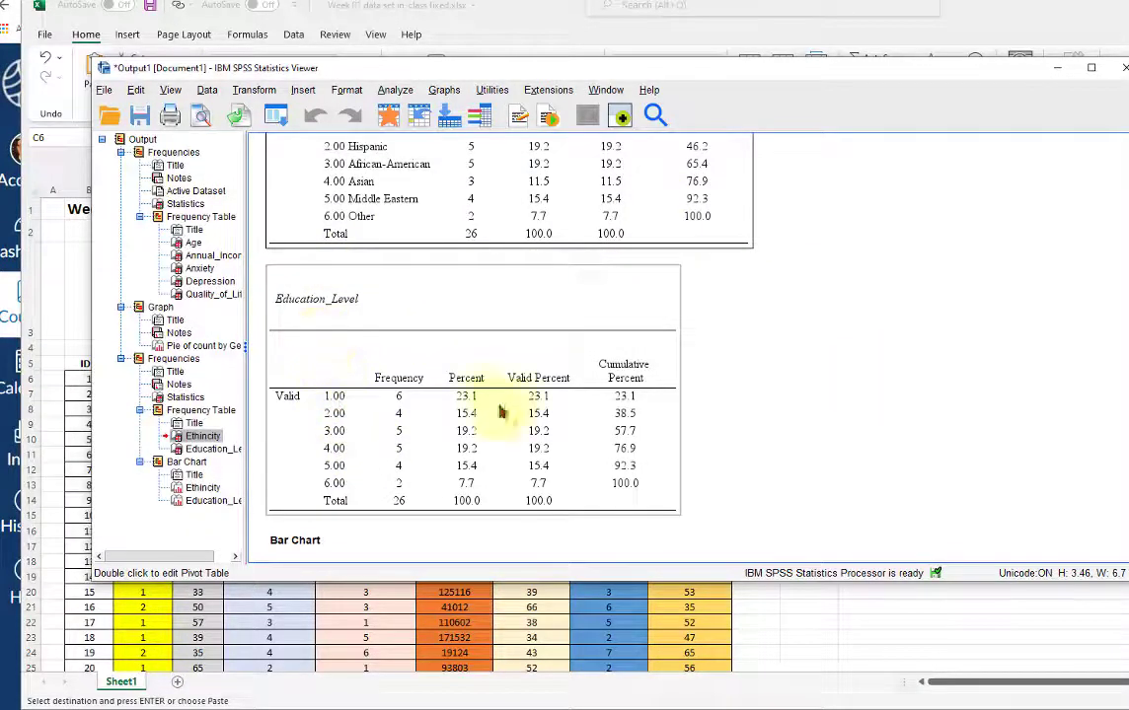
scroll(886, 333, "down", 6)
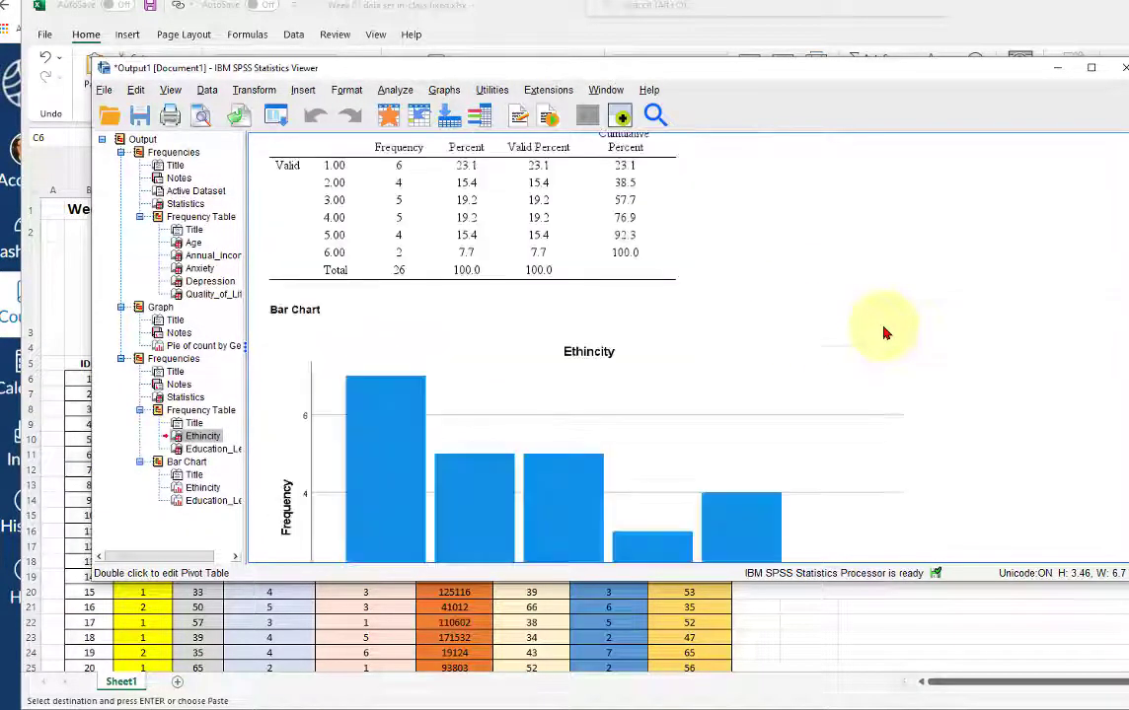
left_click(382, 373)
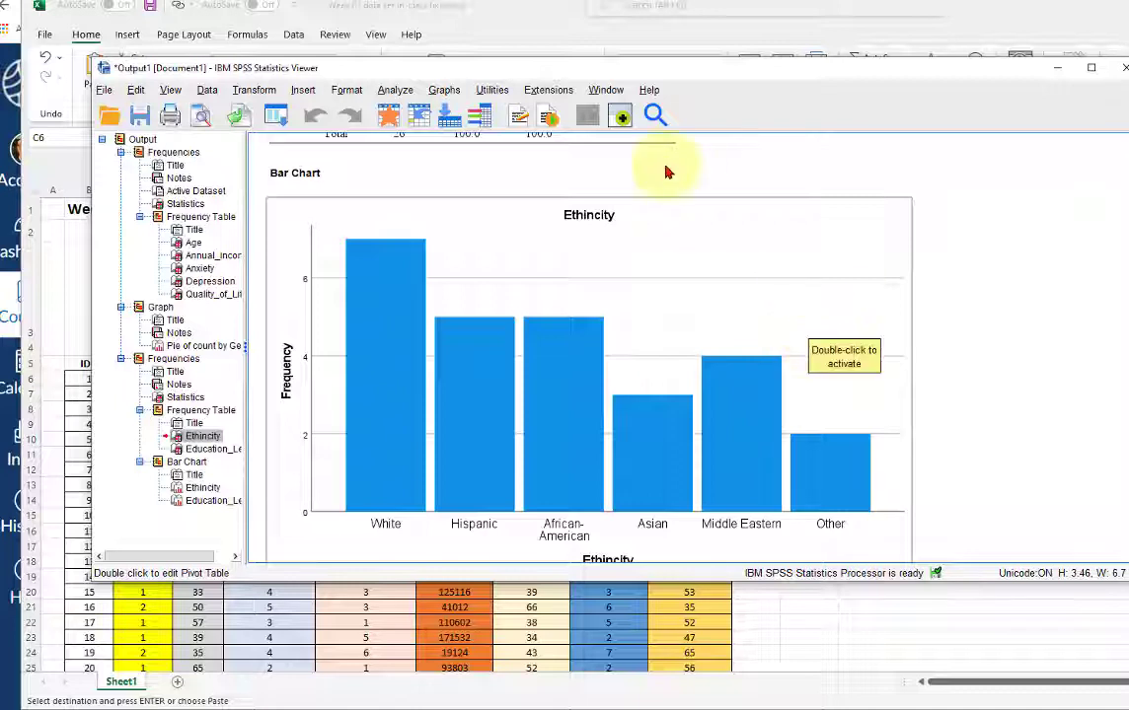
left_click(373, 390)
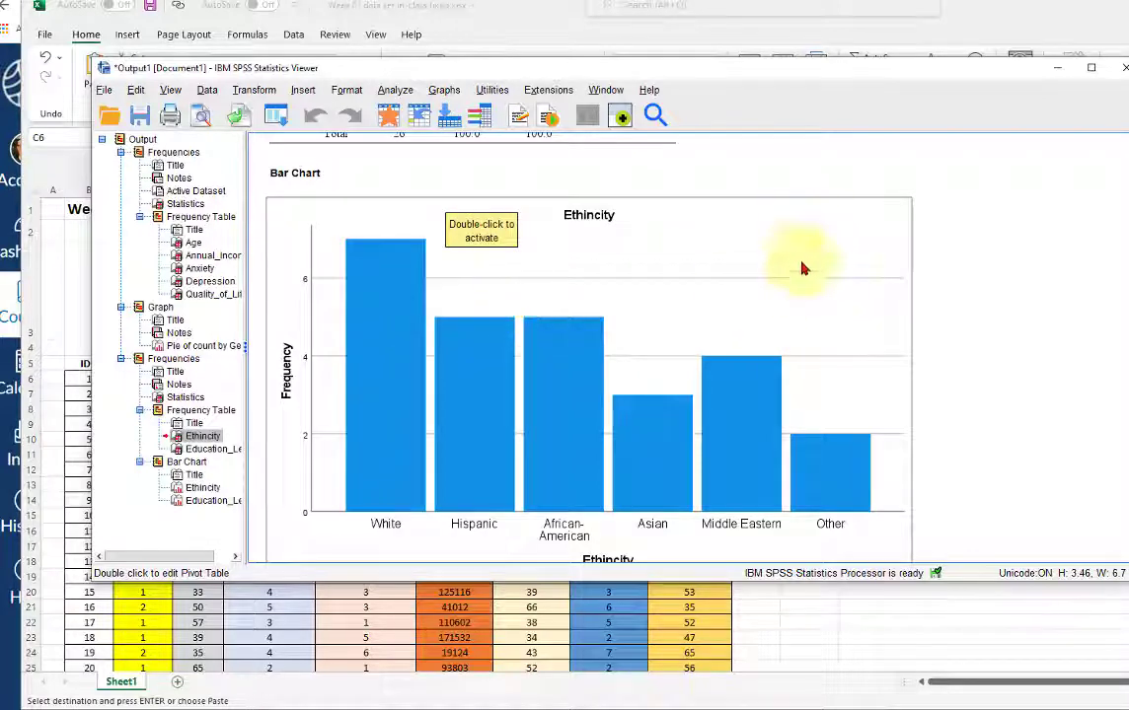
scroll(975, 400, "down", 5)
scroll(975, 399, "down", 1)
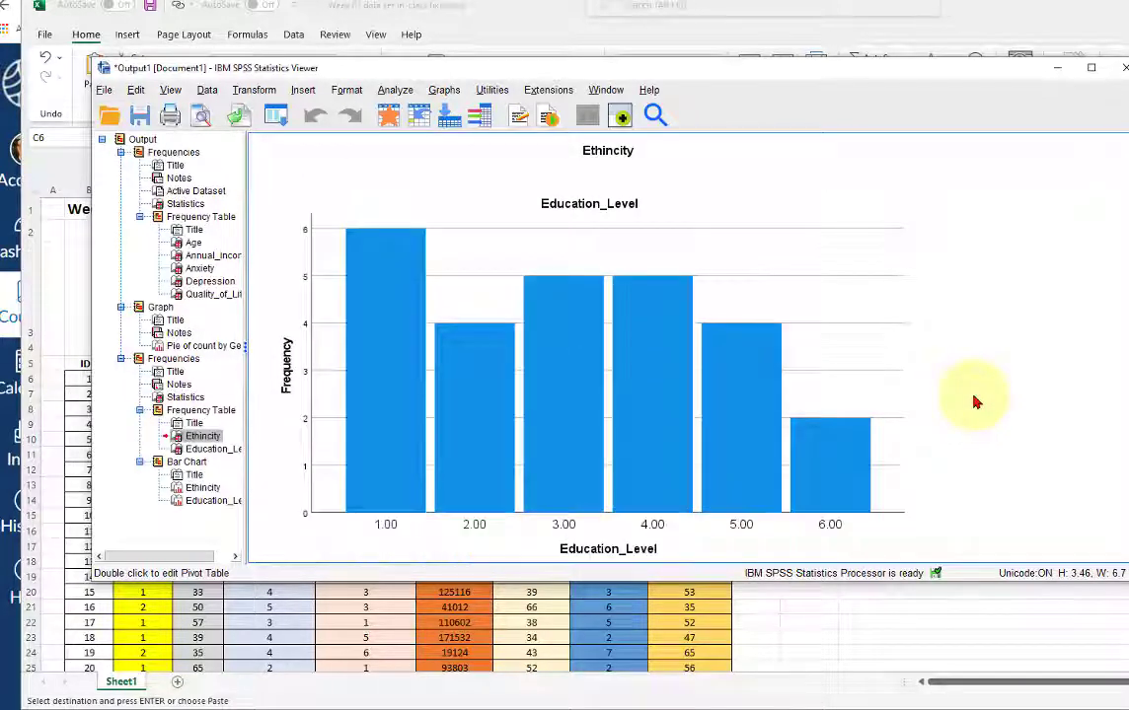
left_click(870, 466)
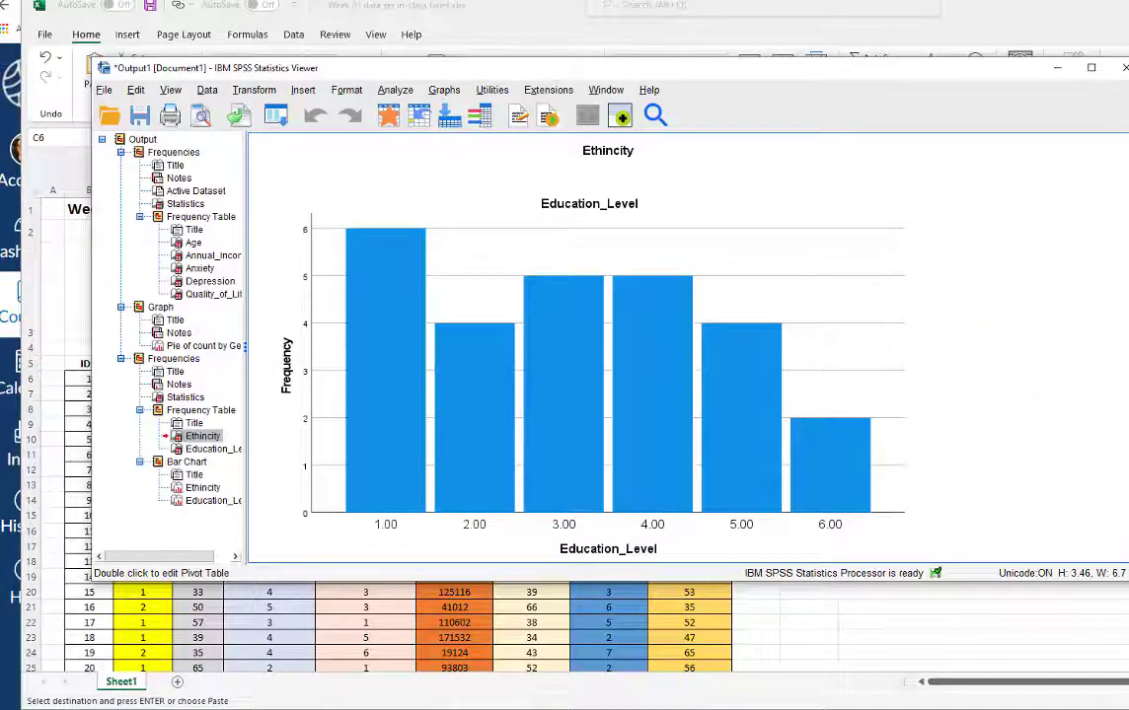
key("alt+Tab")
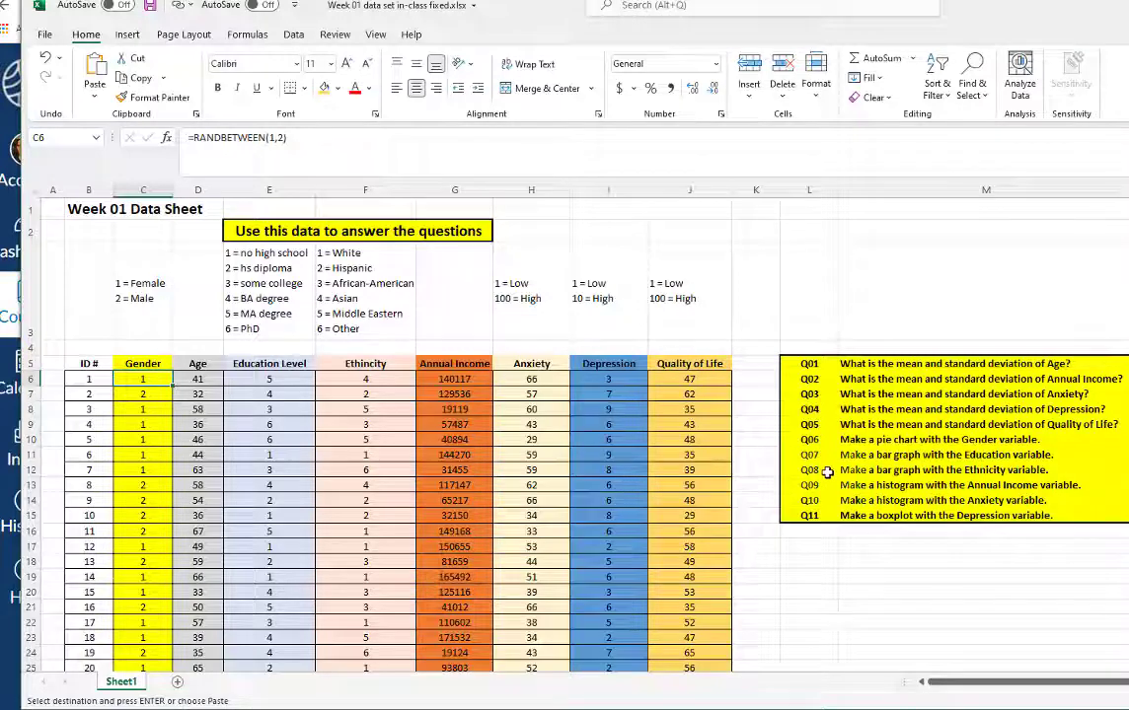
left_click(861, 486)
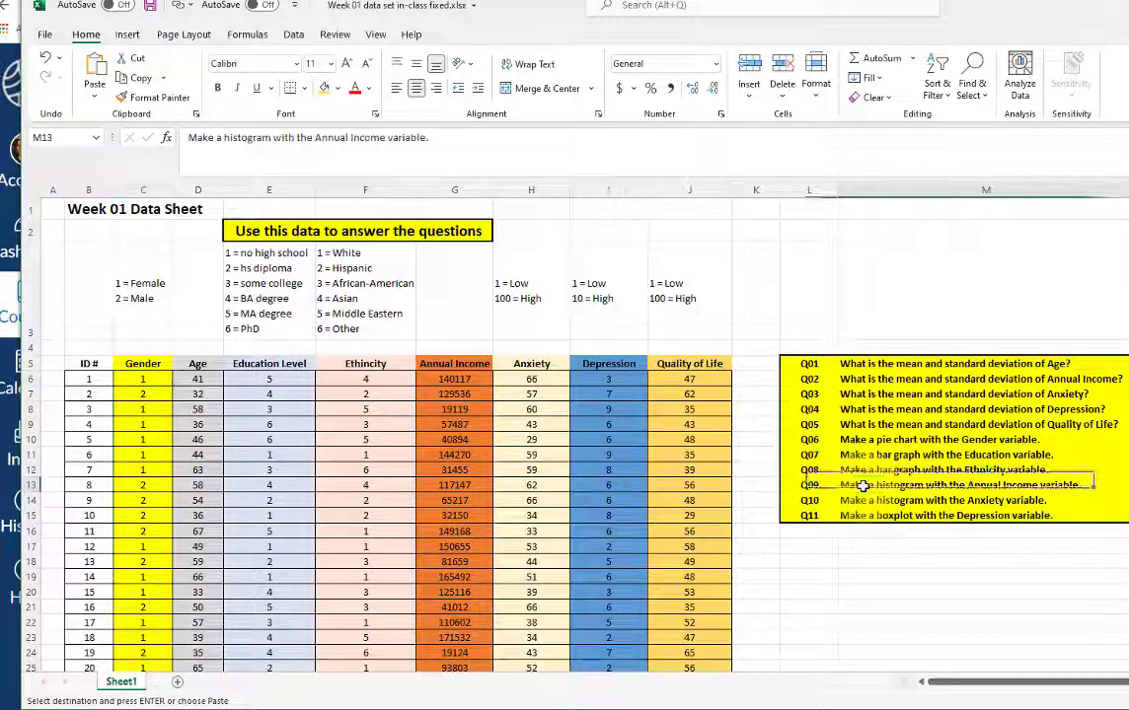
left_click(868, 501)
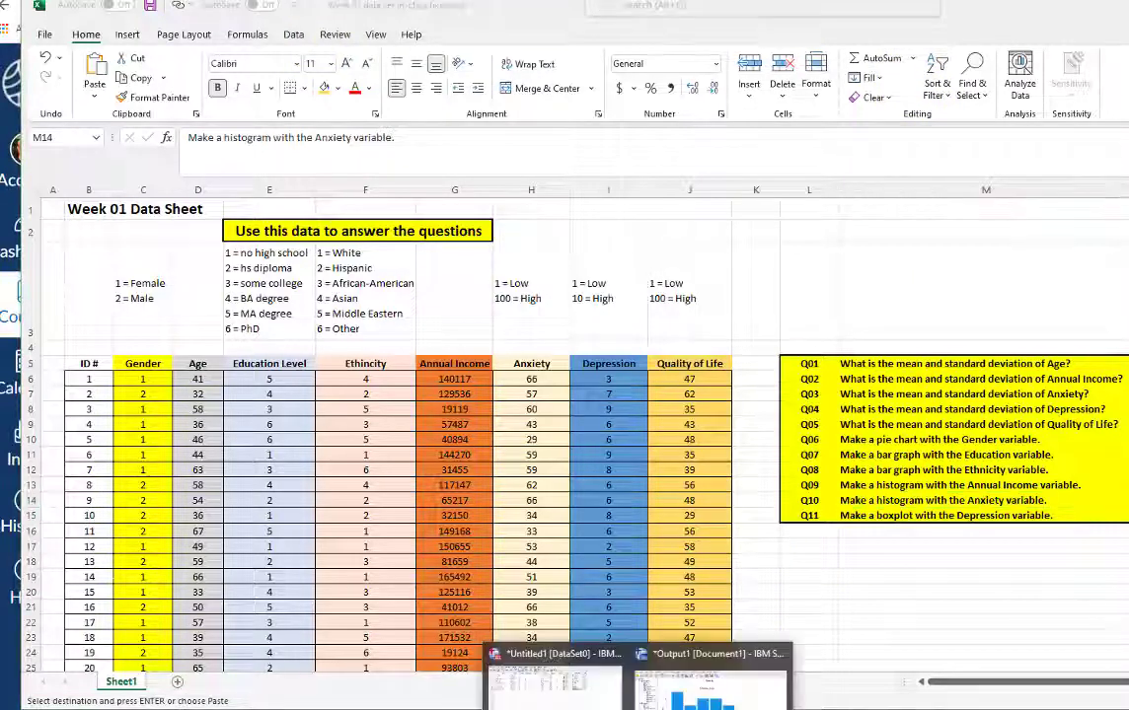
- From the SPSS Data Editor, open the Explore analysis under Descriptive Statistics
left_click(589, 691)
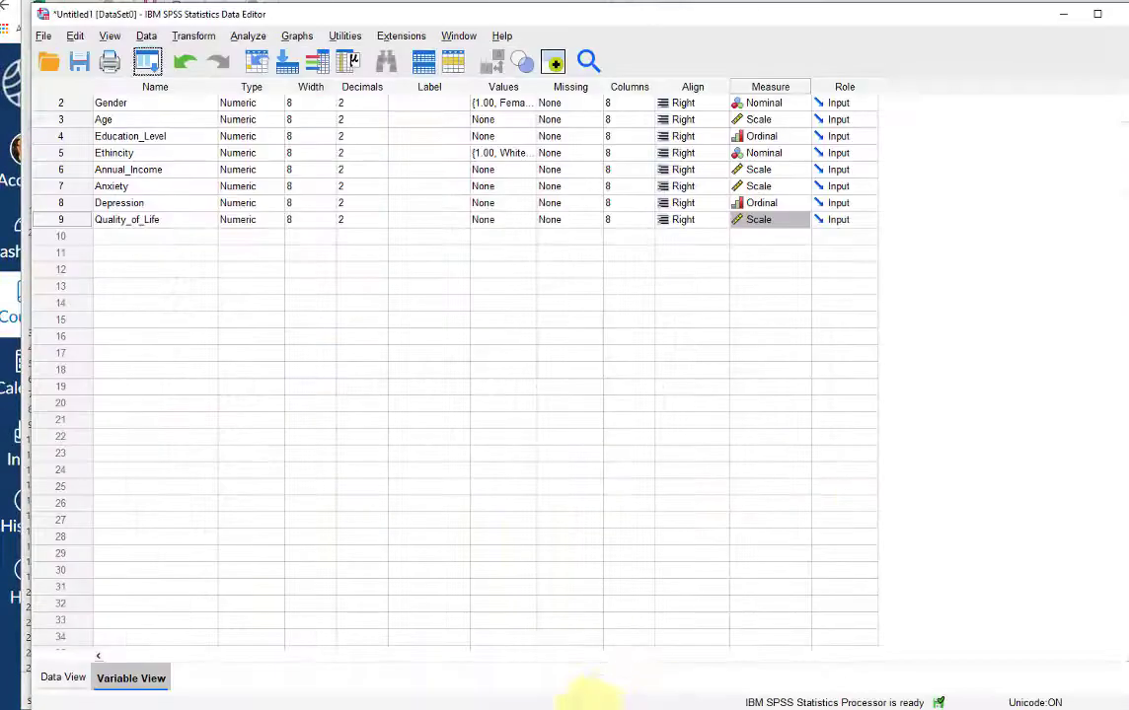
left_click(239, 41)
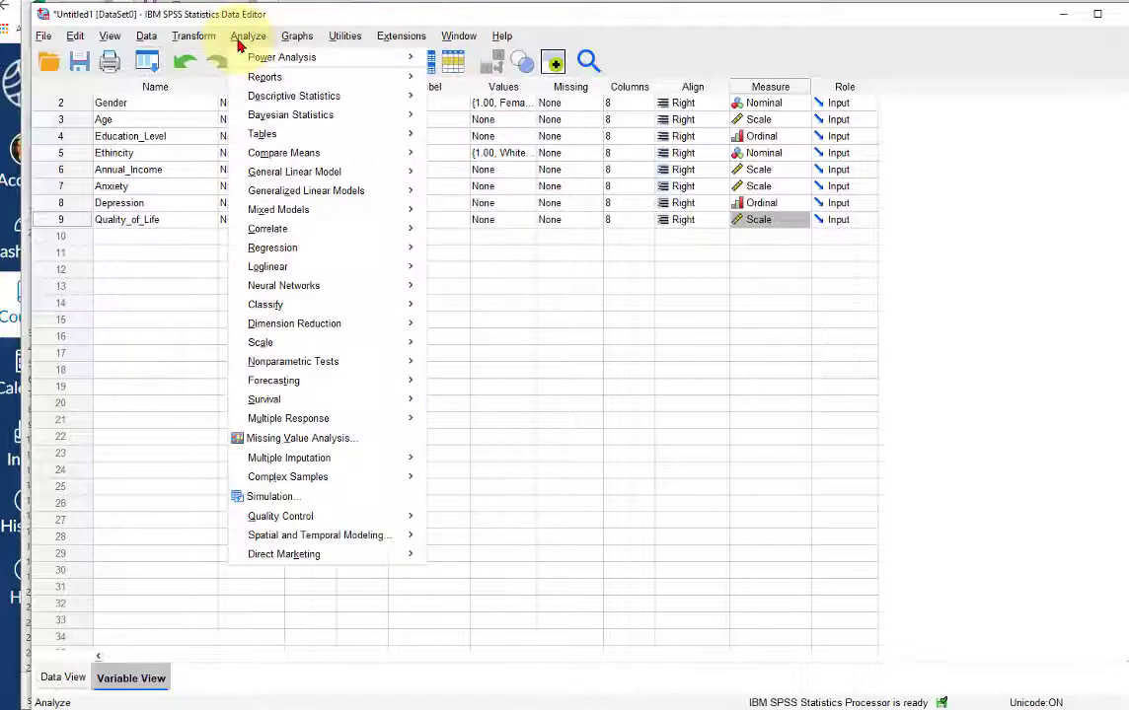
mouse_move(258, 99)
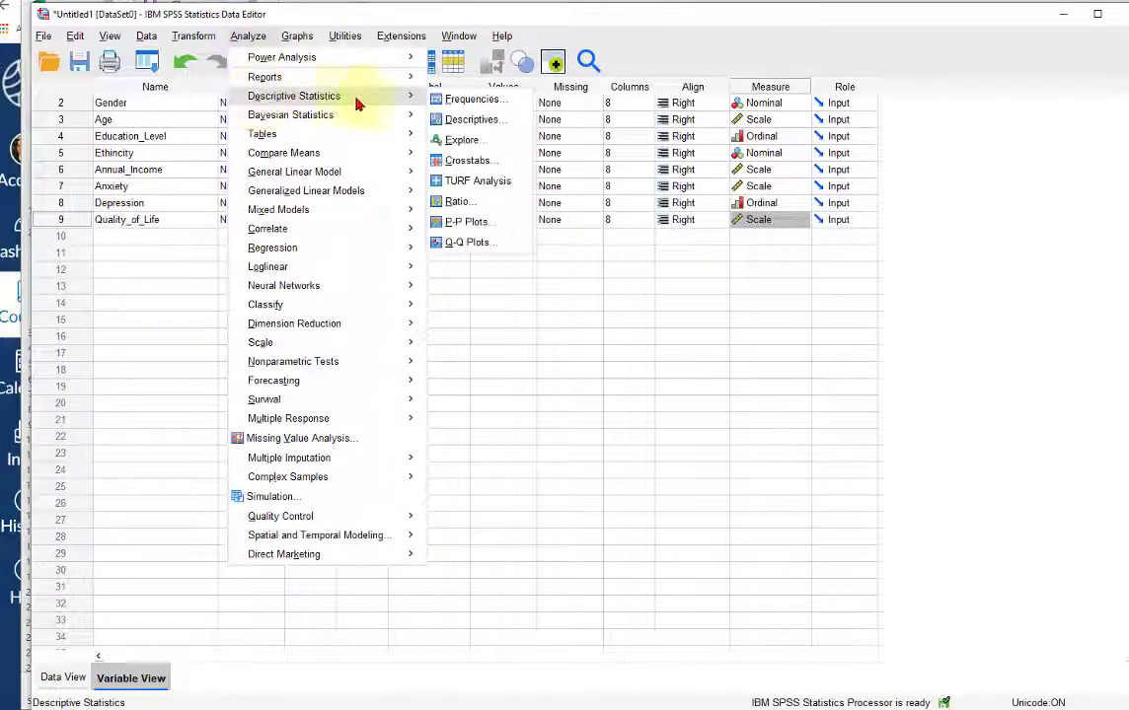
left_click(460, 140)
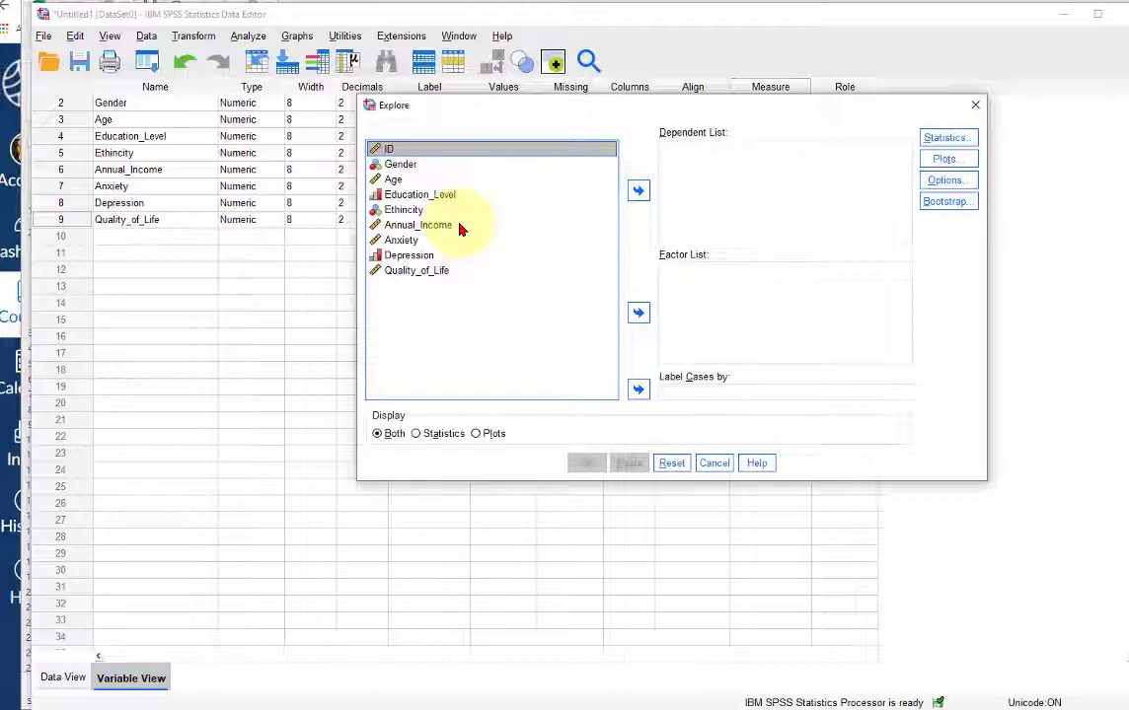
- Add Depression to the Dependent List, then return to Excel to re-read question Q09
left_click(415, 255)
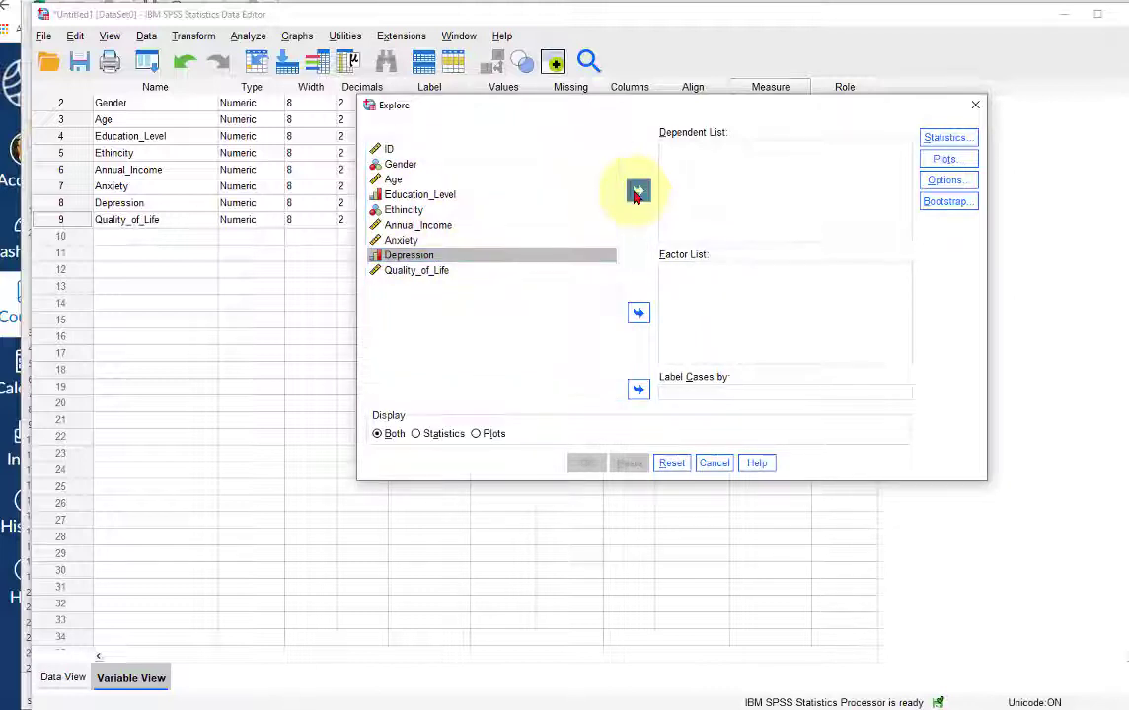
left_click(637, 191)
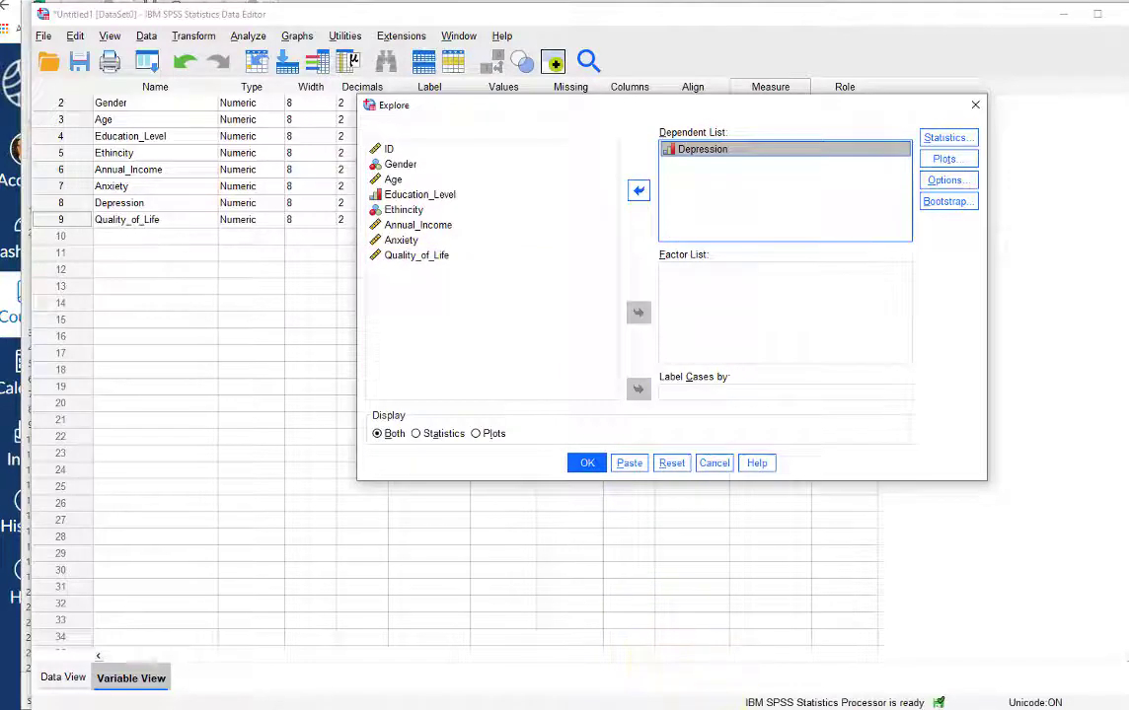
key("alt+Tab")
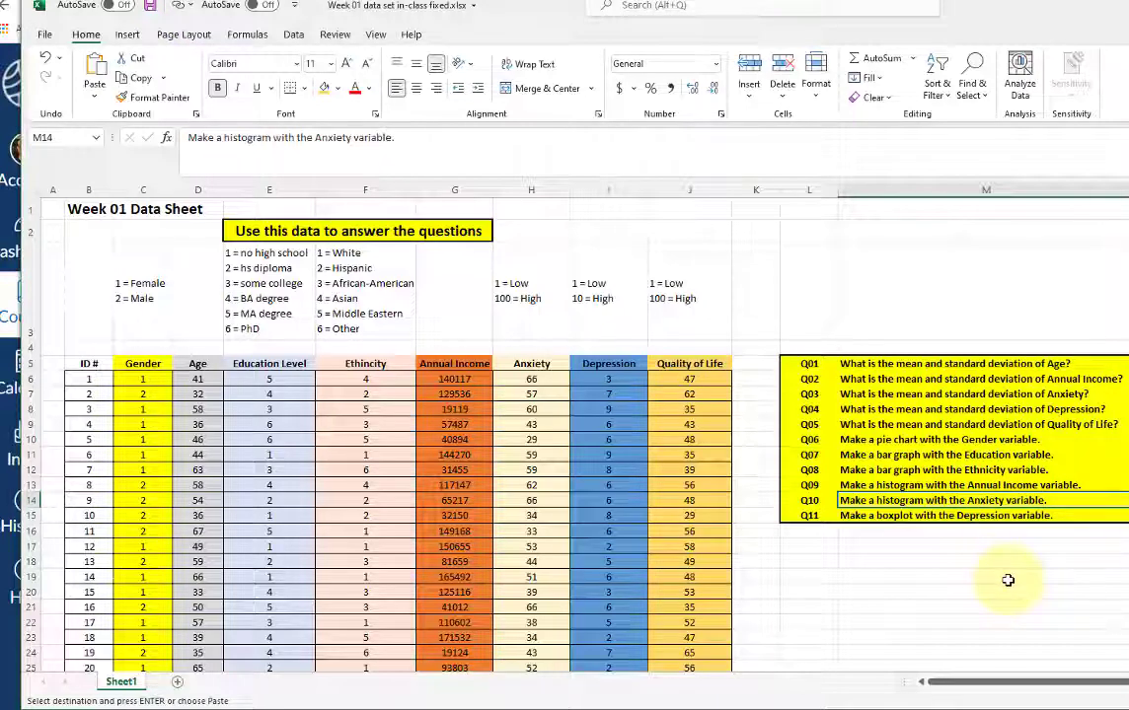
left_click(899, 484)
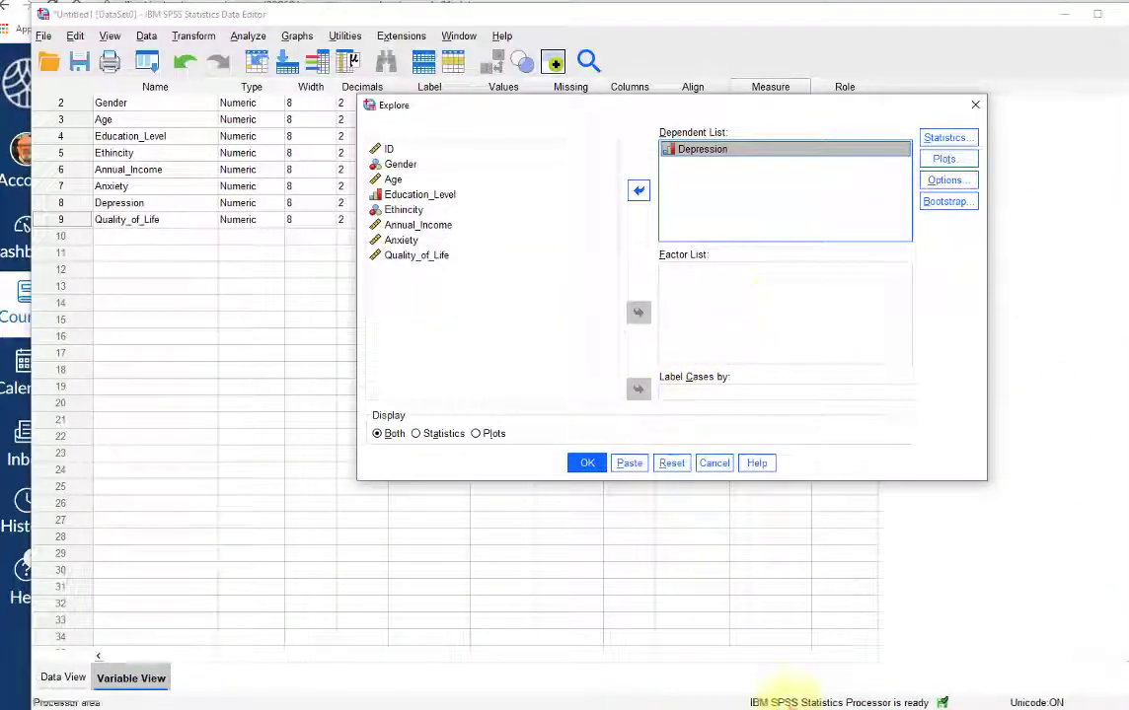
- Replace Depression in the Dependent List with Anxiety and Annual_Income
left_click(725, 149)
left_click(638, 191)
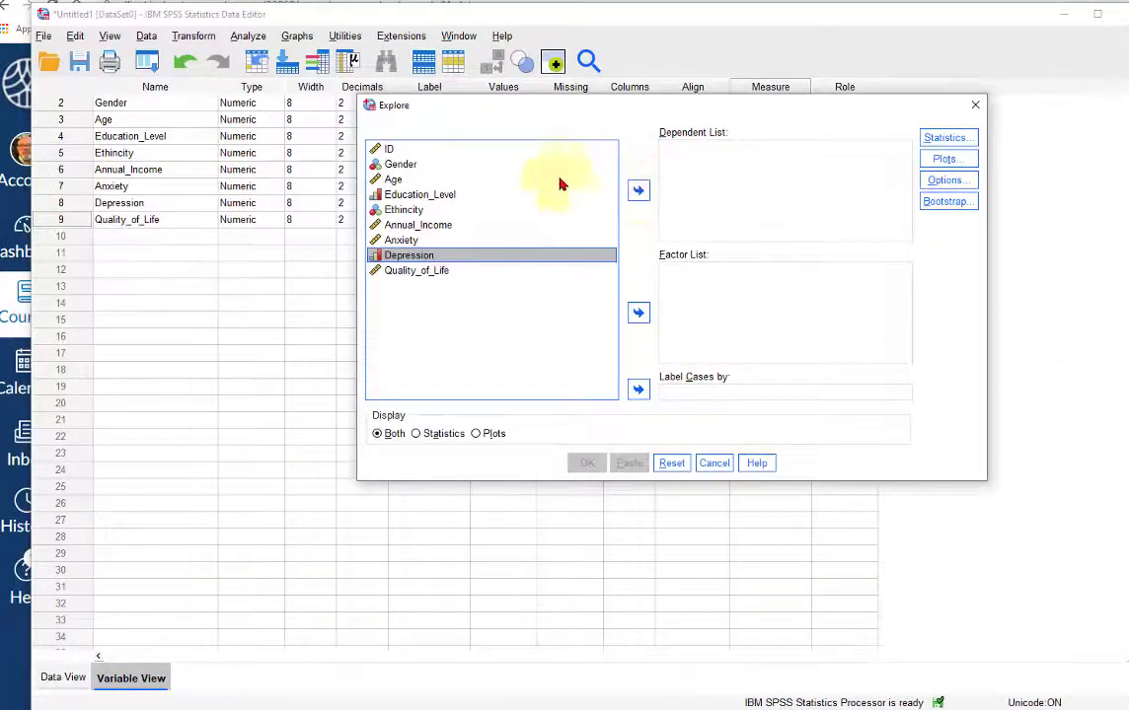
left_click(406, 241)
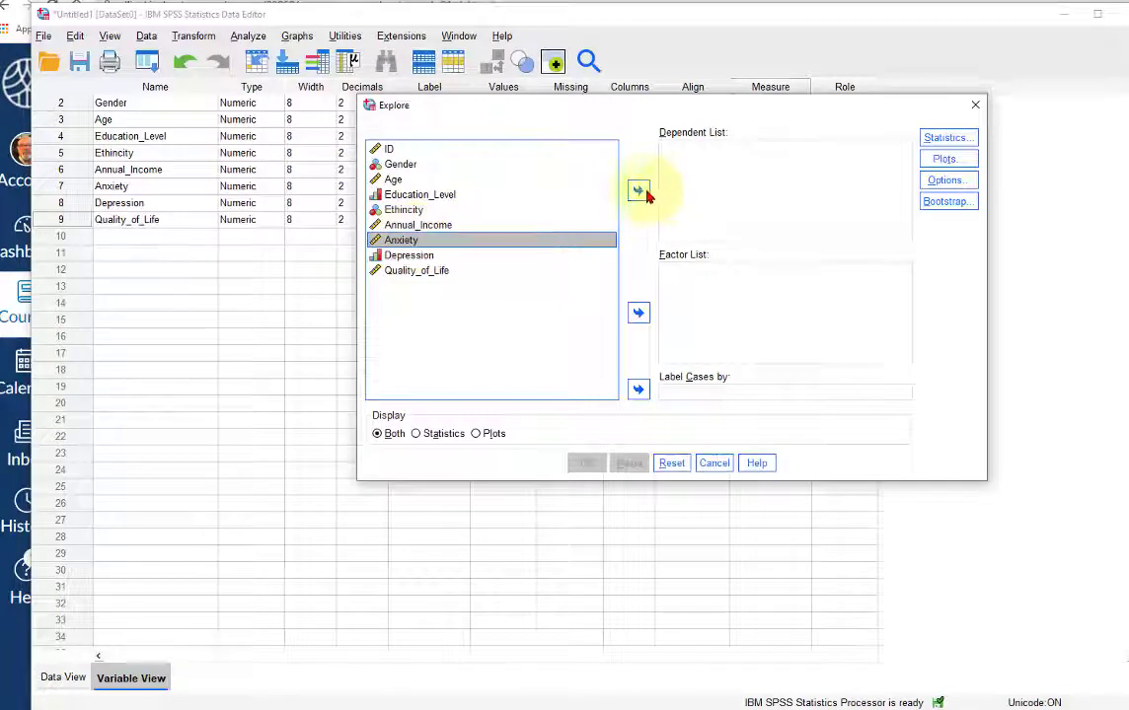
left_click(638, 193)
left_click(402, 226)
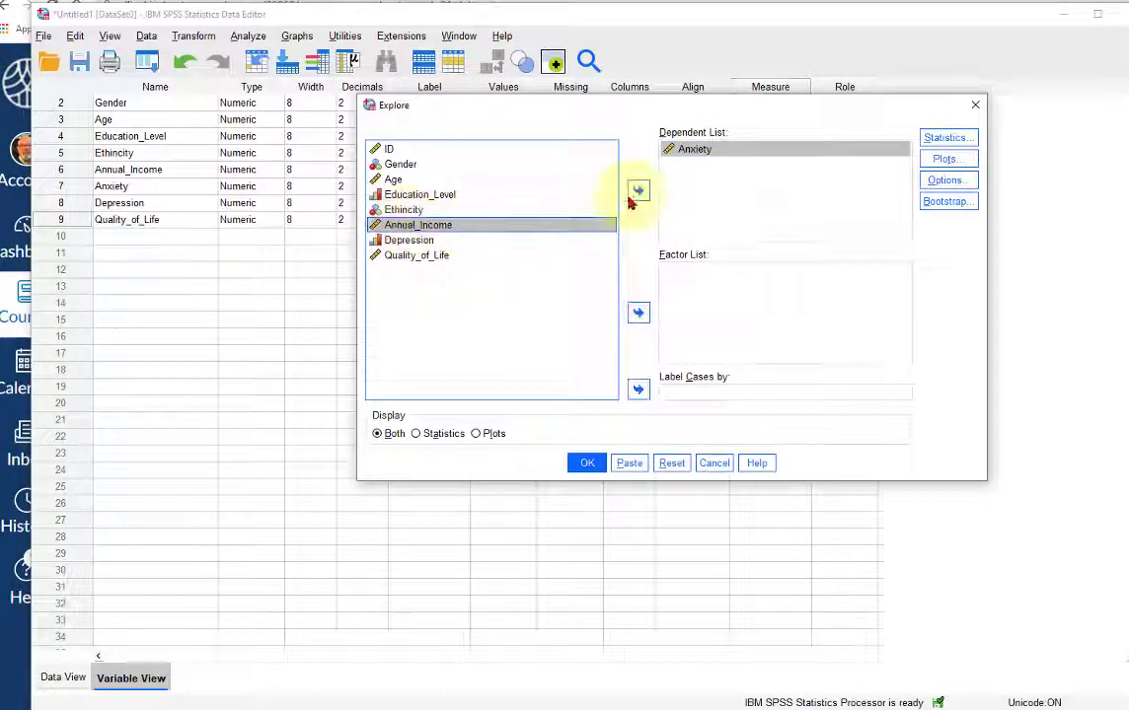
left_click(639, 190)
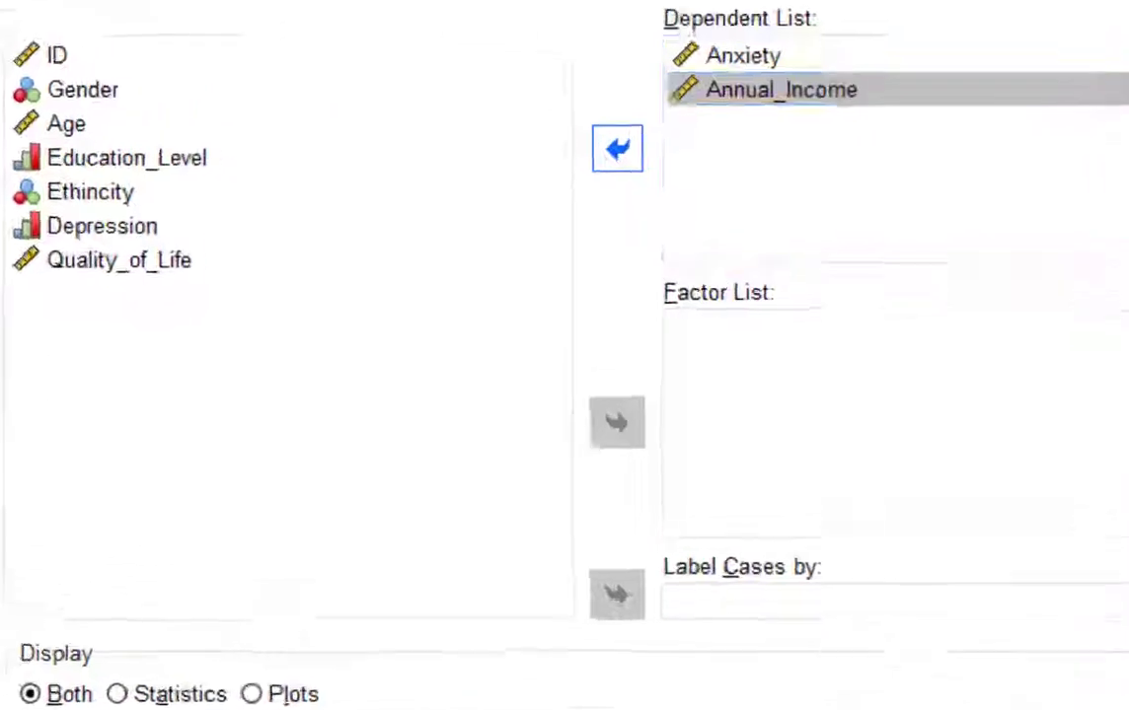
- Enable histograms and normality plots with tests, disable stem-and-leaf, and run Explore
left_click(944, 159)
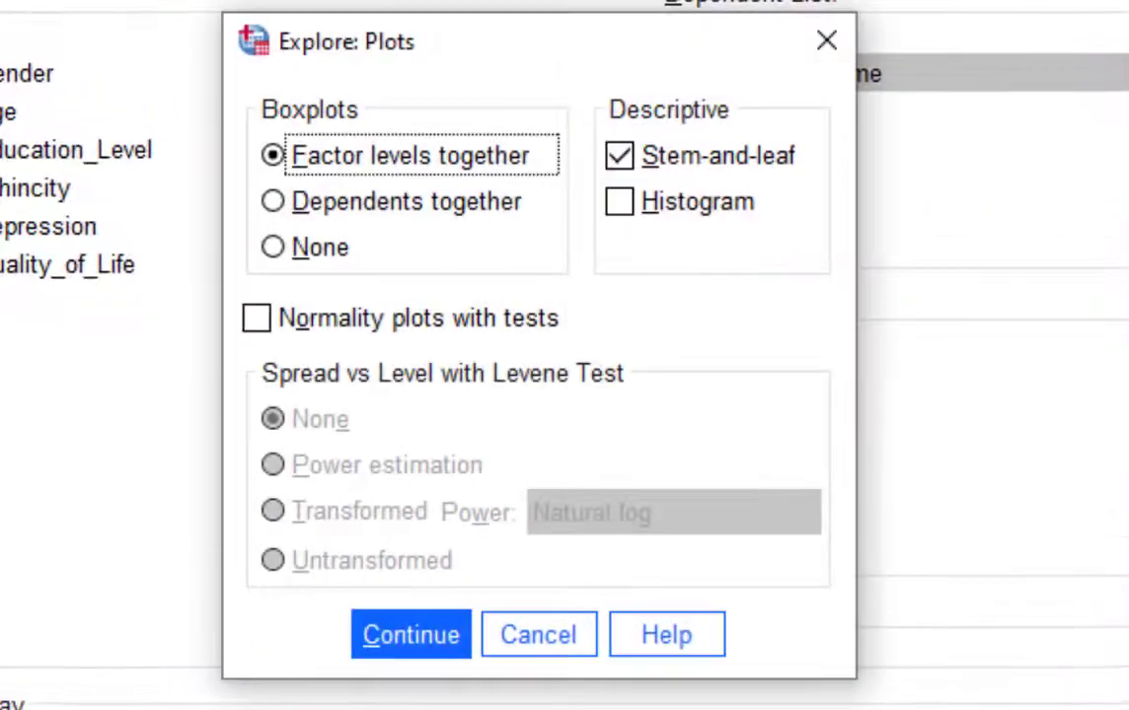
left_click(621, 204)
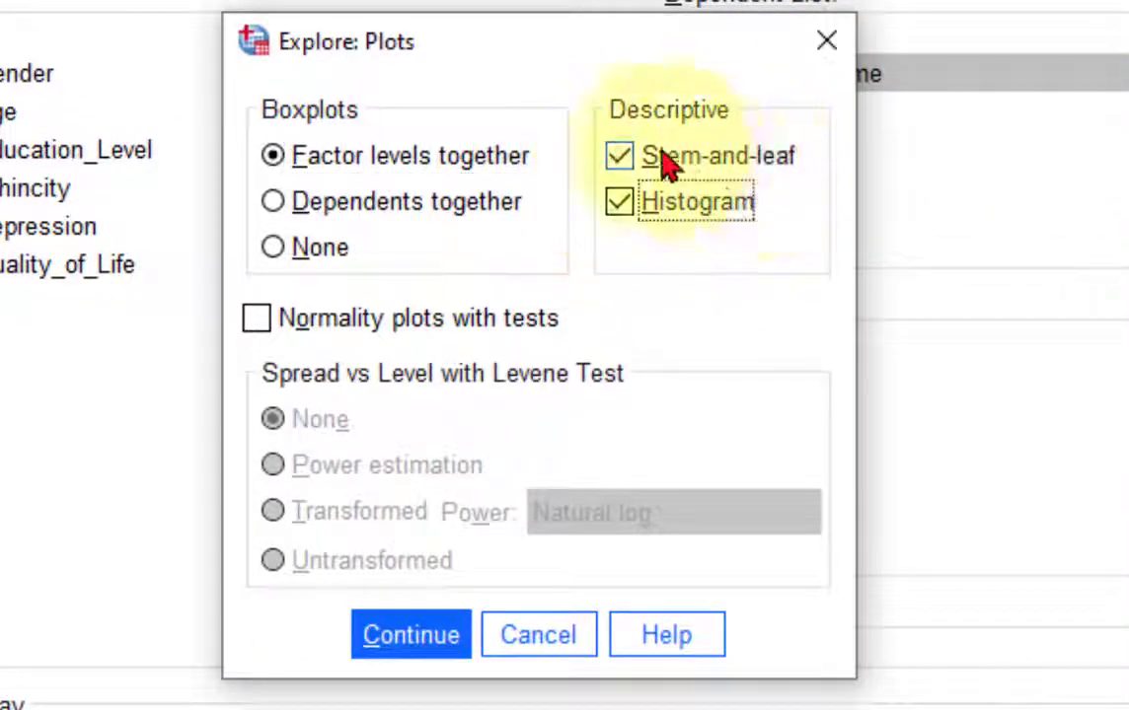
left_click(622, 161)
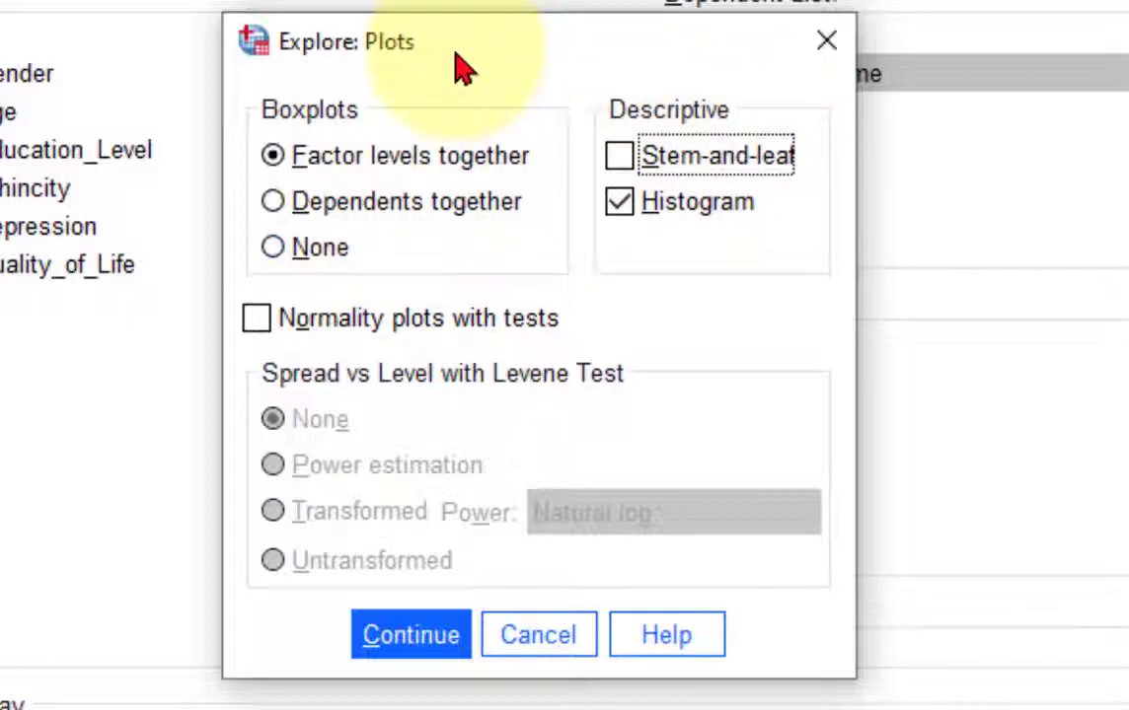
left_click(256, 325)
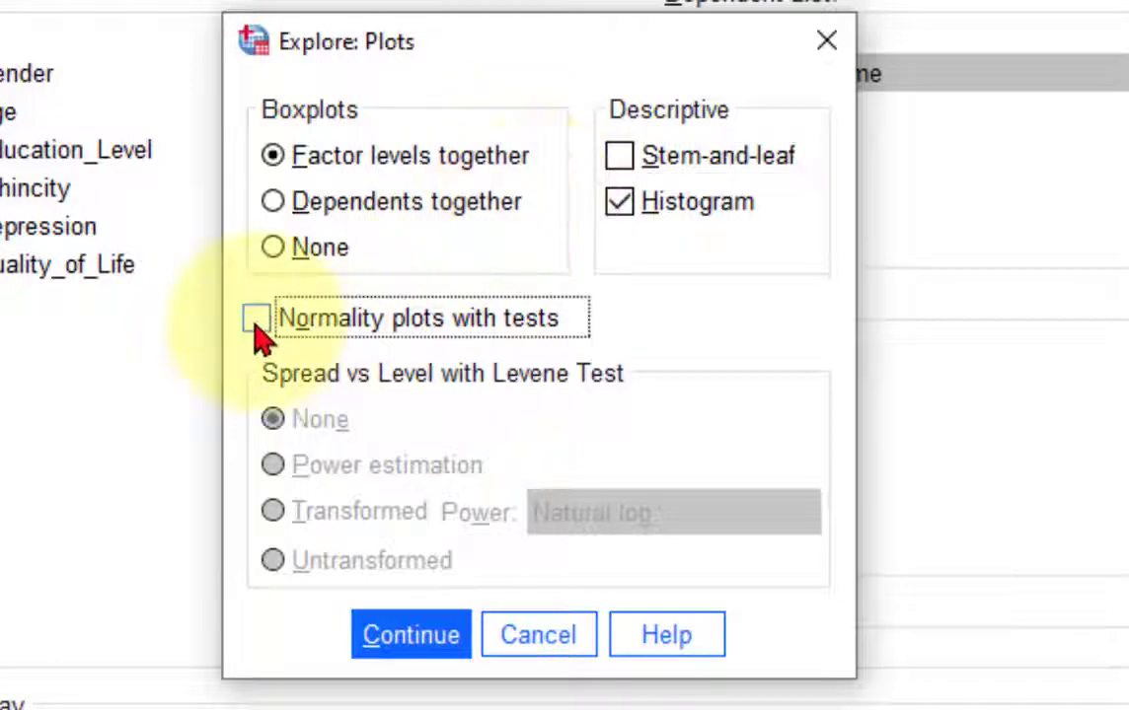
left_click(403, 659)
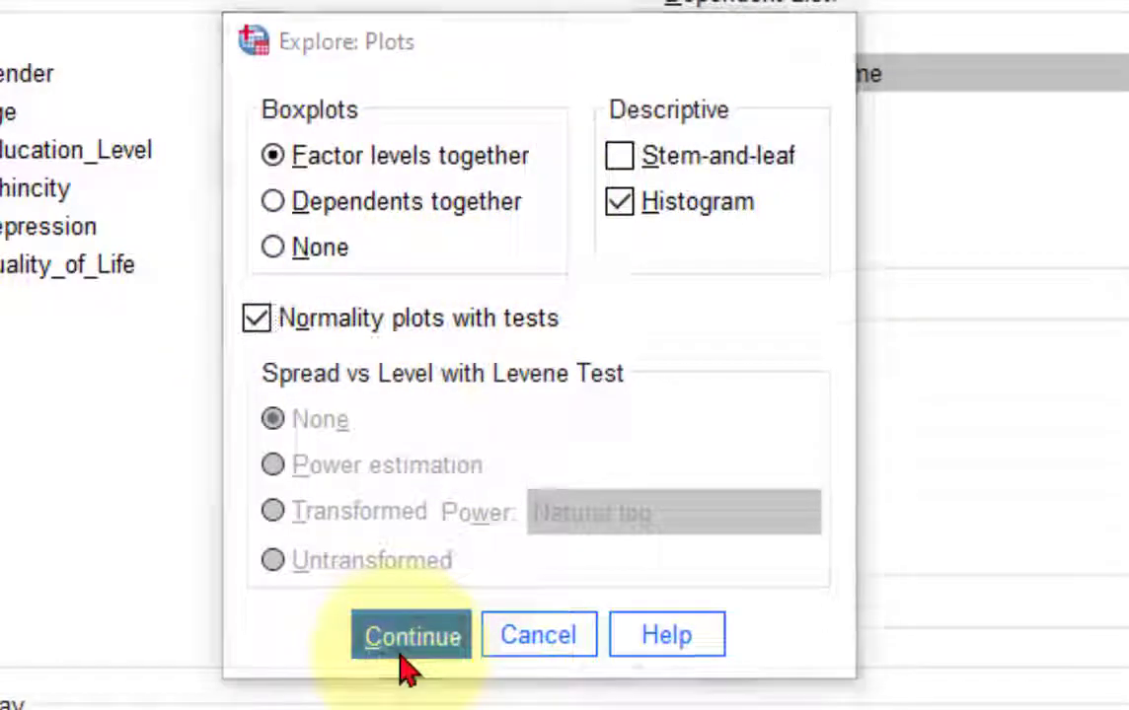
left_click(582, 470)
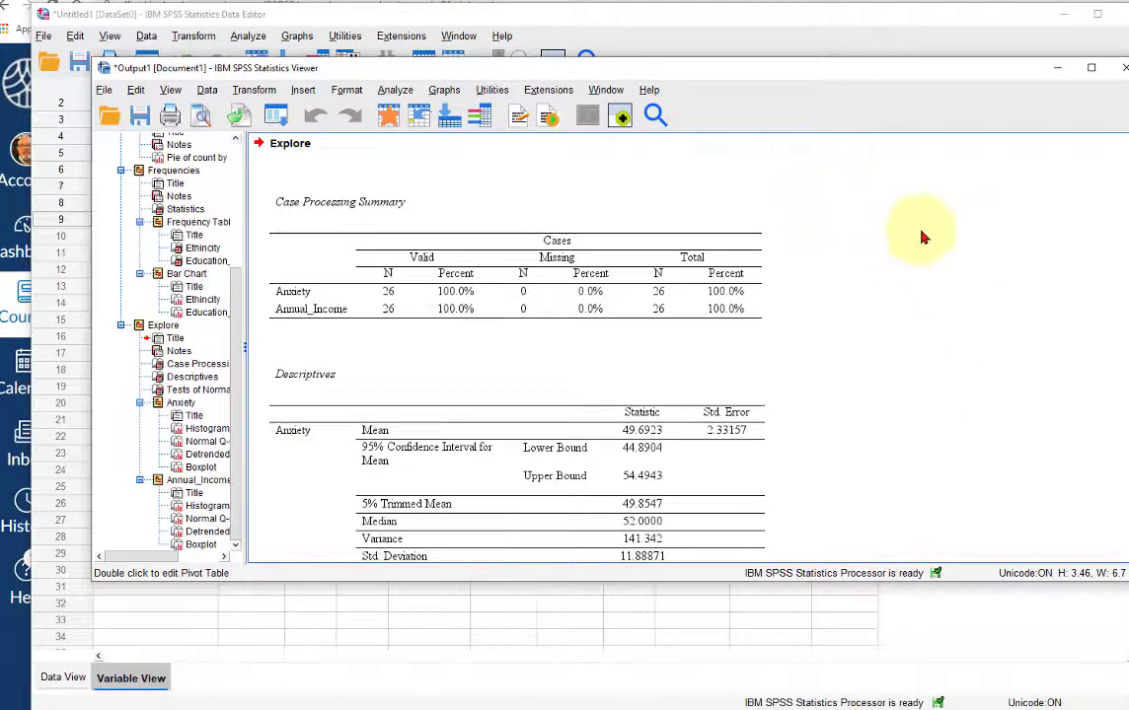
scroll(922, 237, "down", 15)
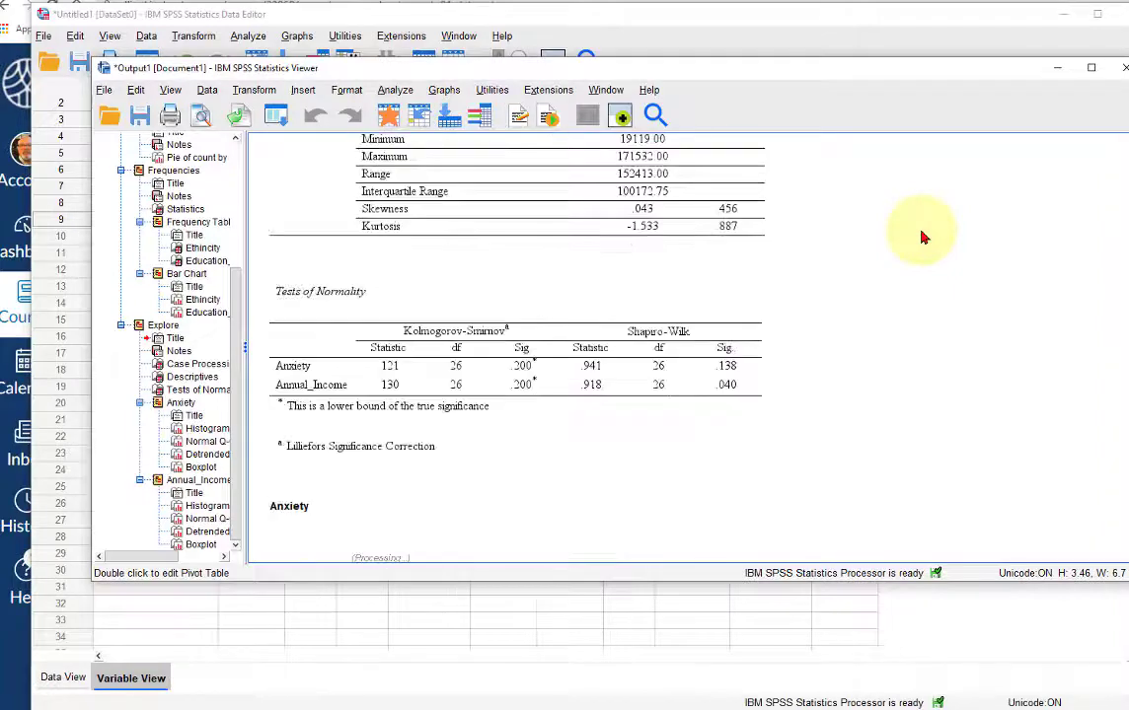
scroll(989, 245, "down", 3)
scroll(924, 252, "up", 1)
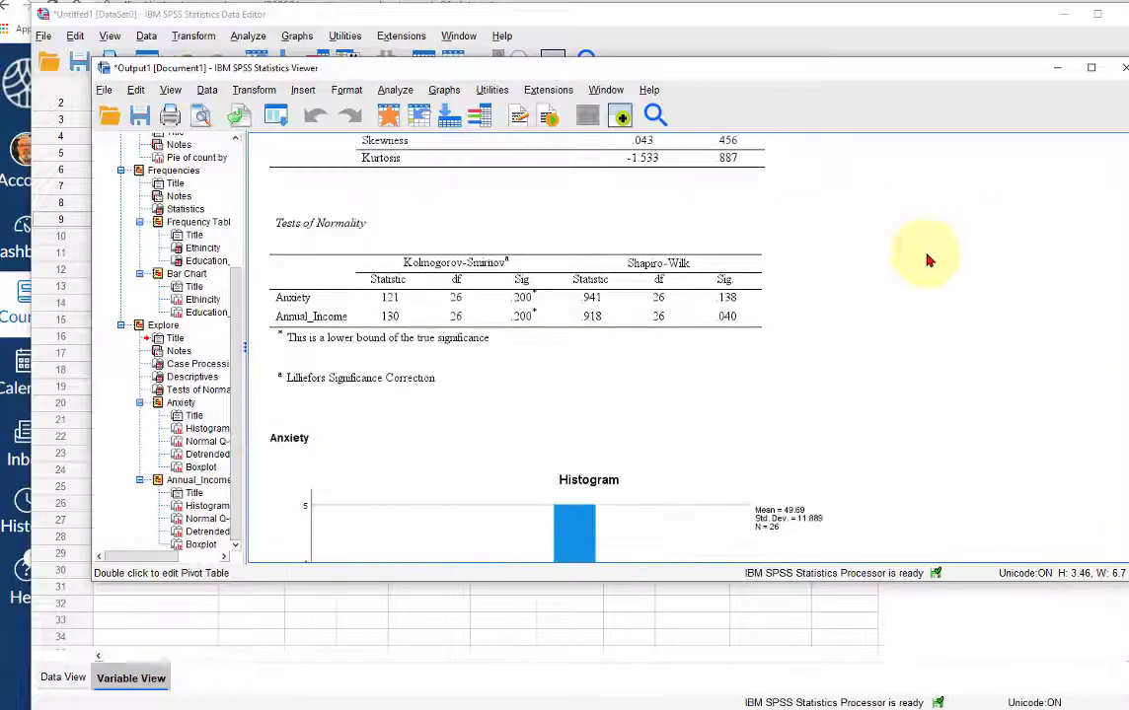
left_click(456, 316)
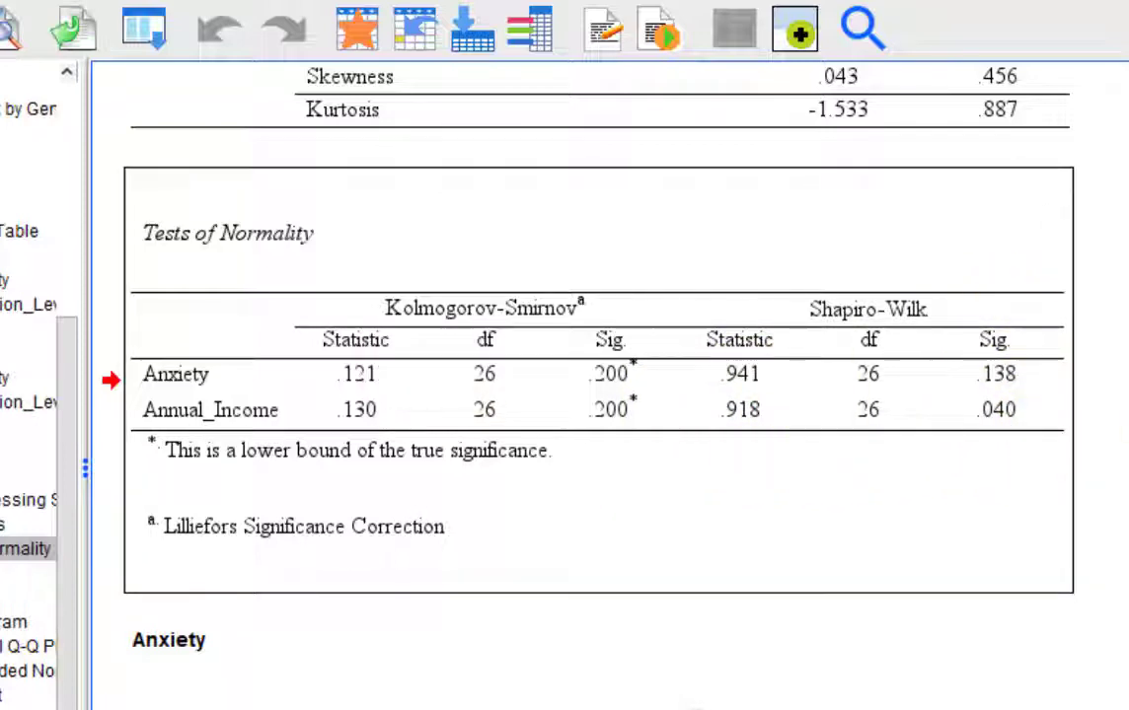
scroll(602, 384, "down", 8)
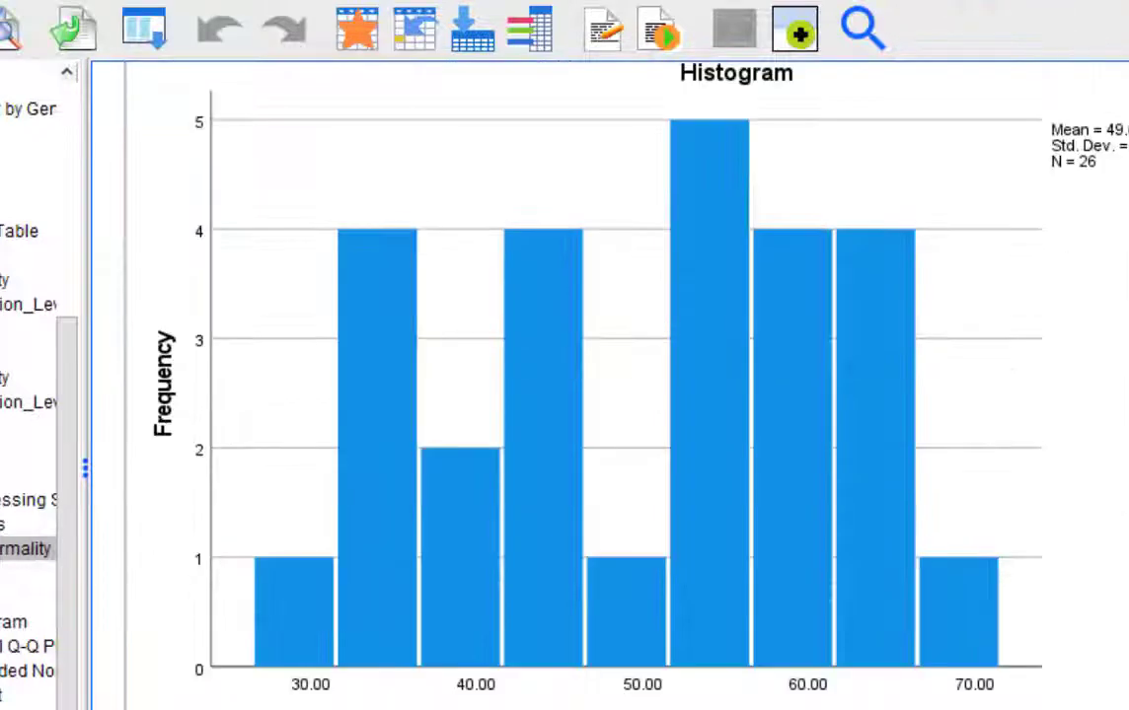
scroll(796, 433, "up", 2)
scroll(641, 483, "down", 2)
left_click(497, 534)
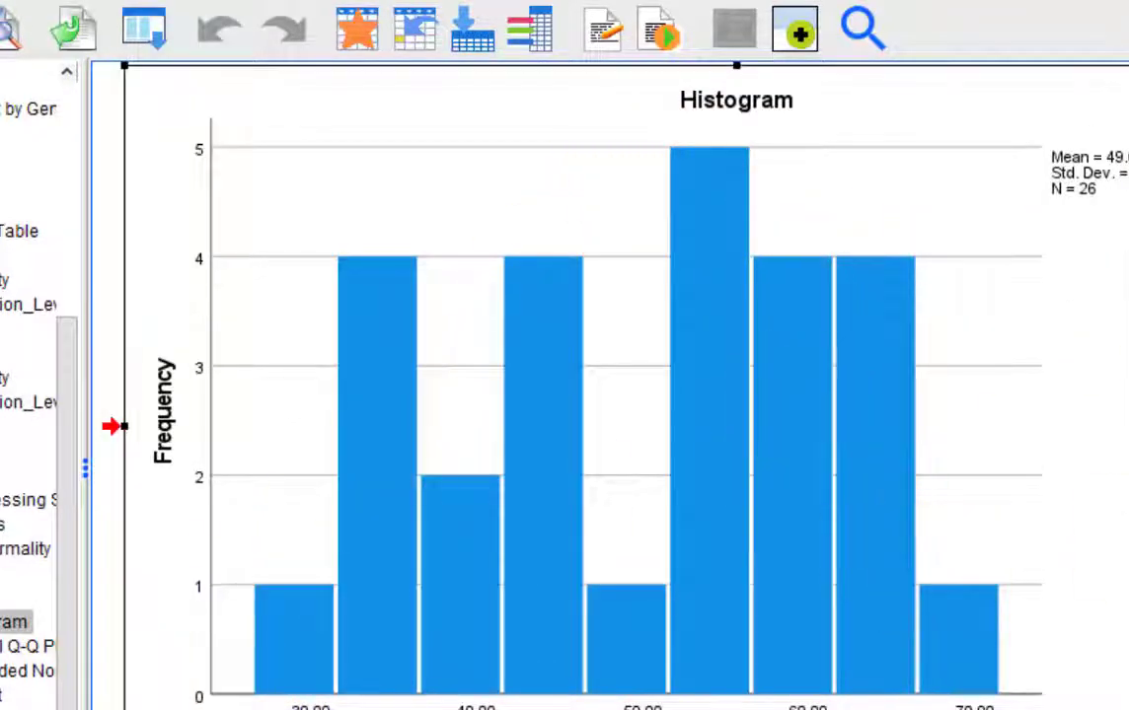
scroll(612, 385, "down", 20)
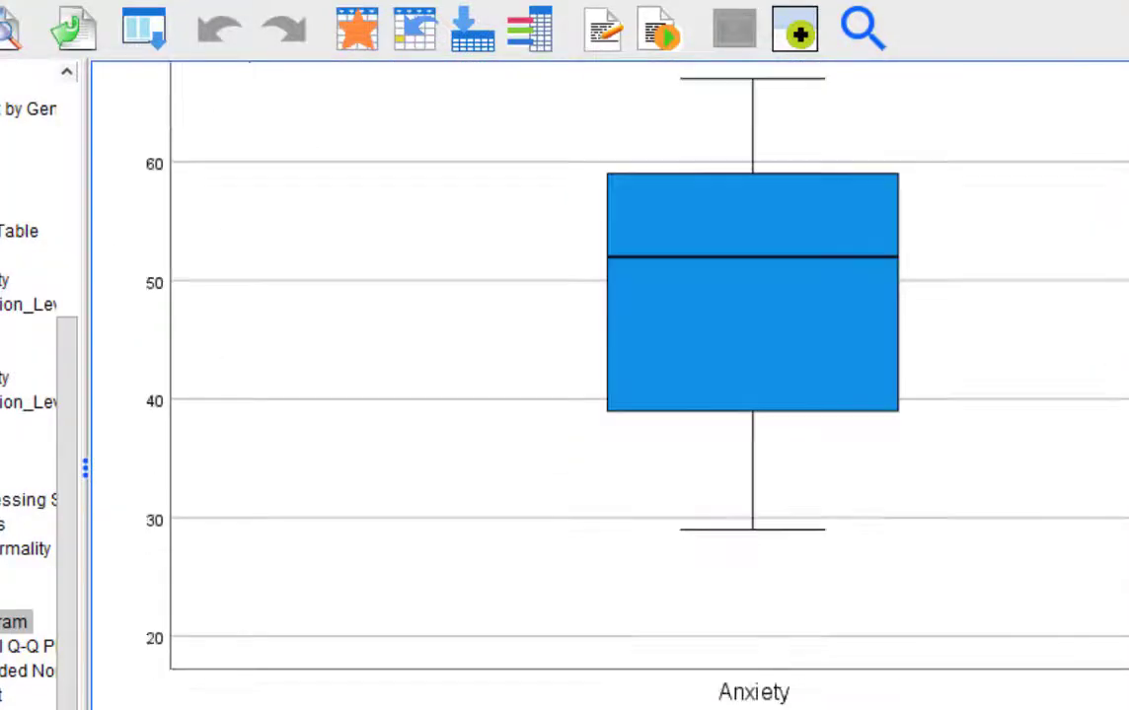
scroll(611, 385, "down", 5)
scroll(612, 385, "up", 5)
left_click(760, 232)
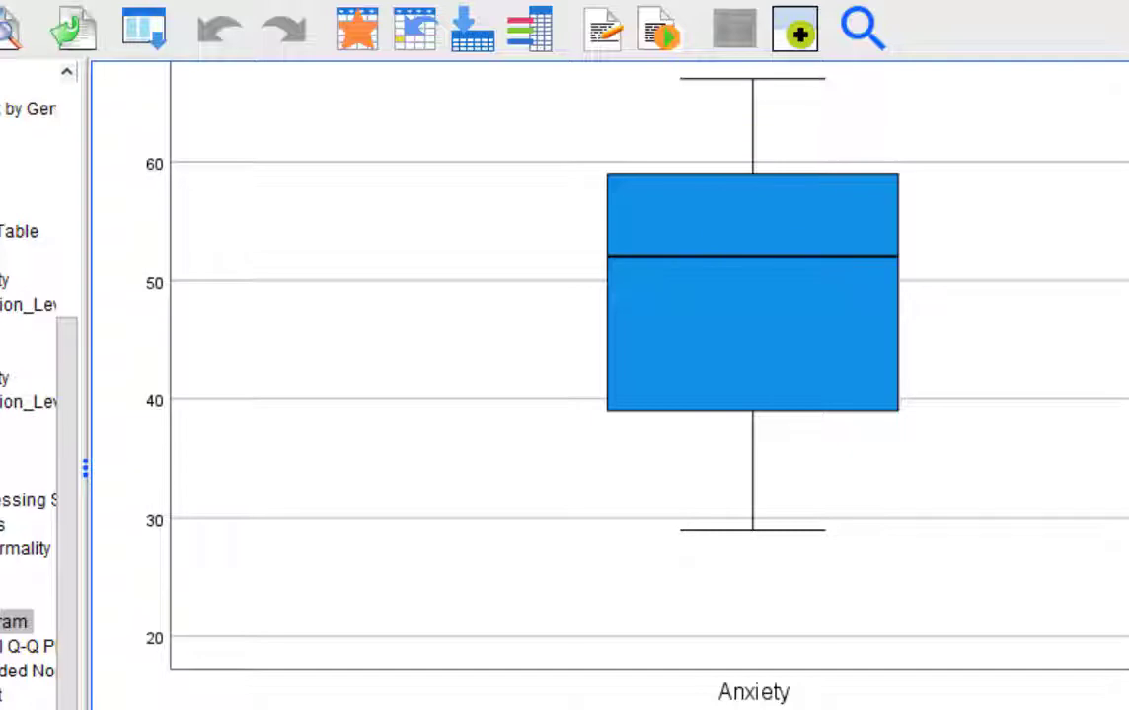
scroll(612, 384, "down", 5)
scroll(611, 385, "up", 2)
scroll(612, 385, "down", 2)
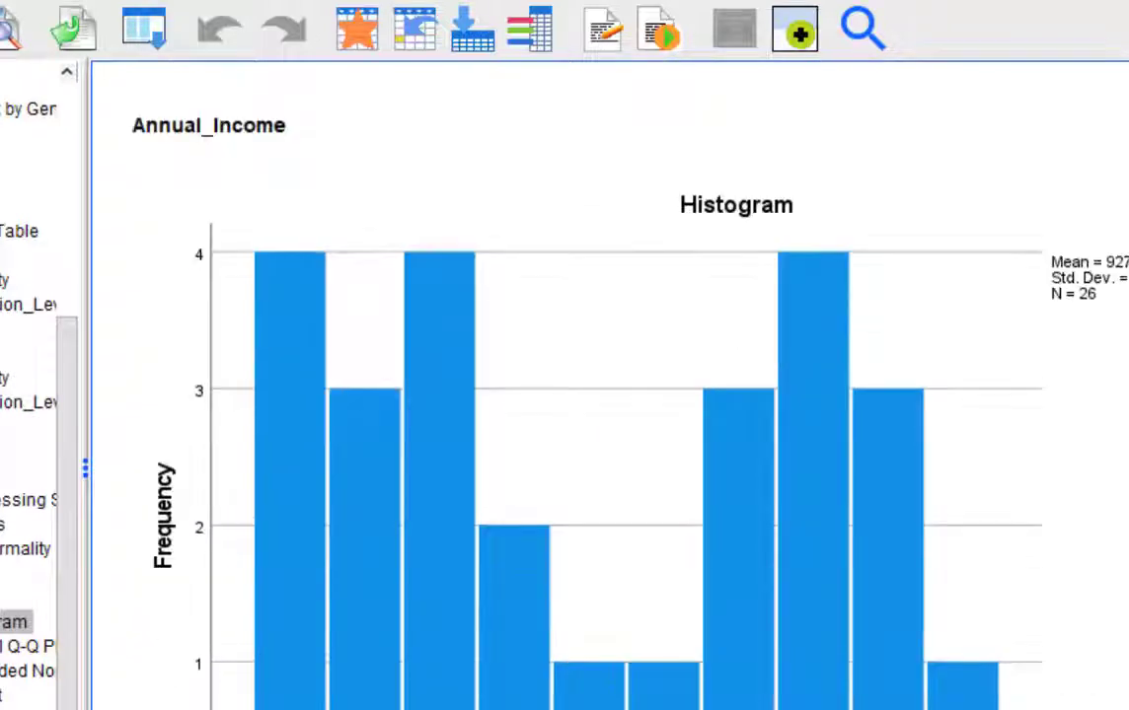
left_click(282, 472)
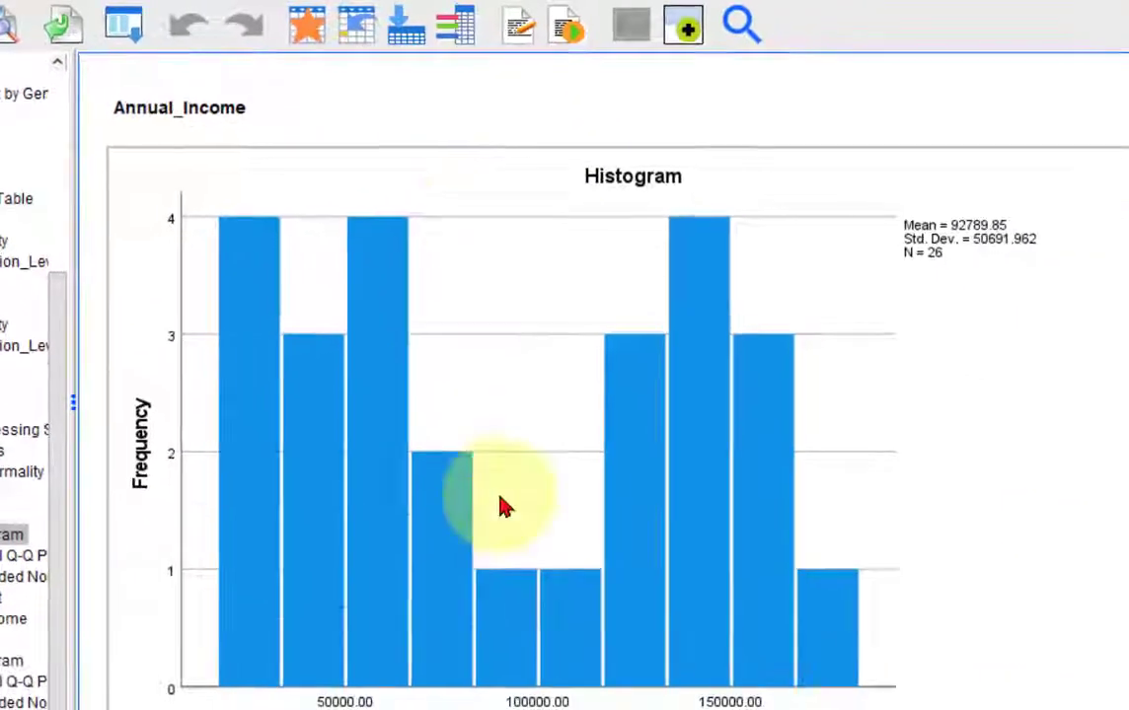
left_click(696, 420)
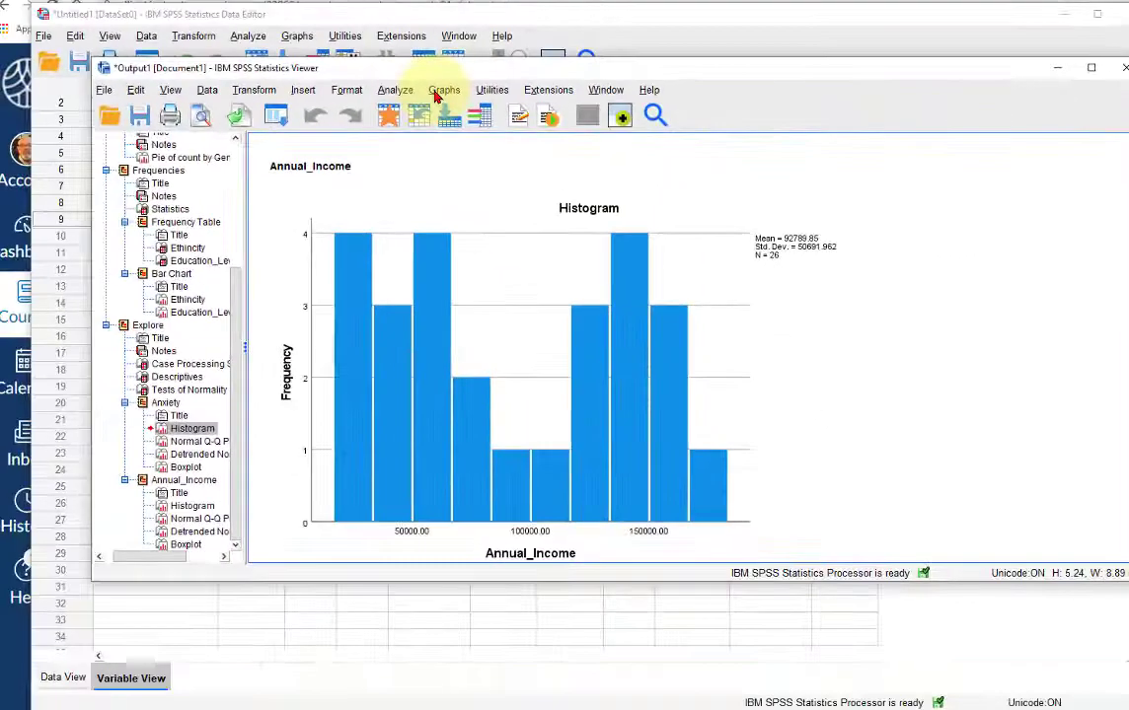
left_click(441, 90)
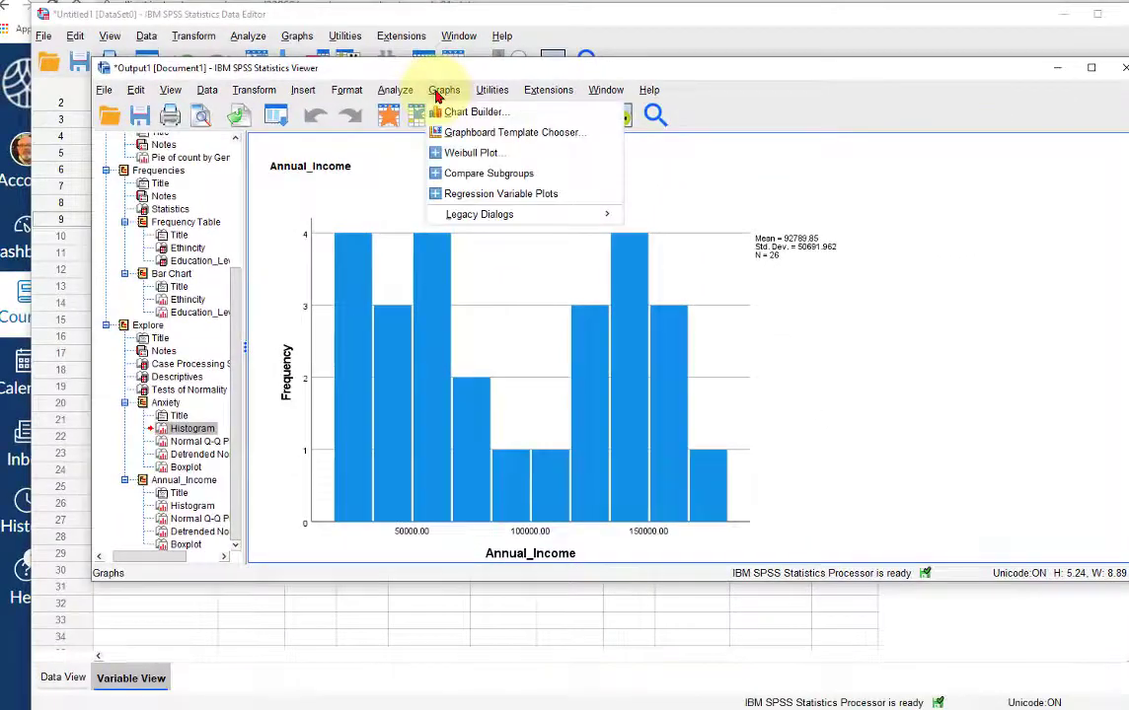
mouse_move(461, 212)
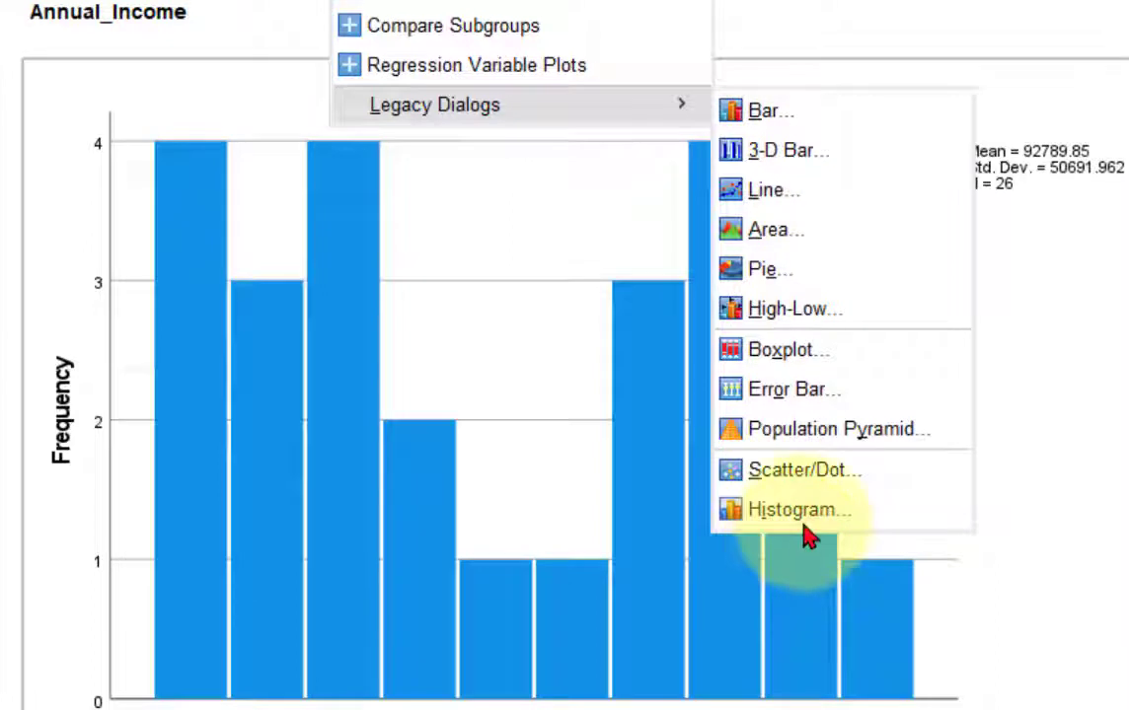
left_click(758, 365)
key("Return")
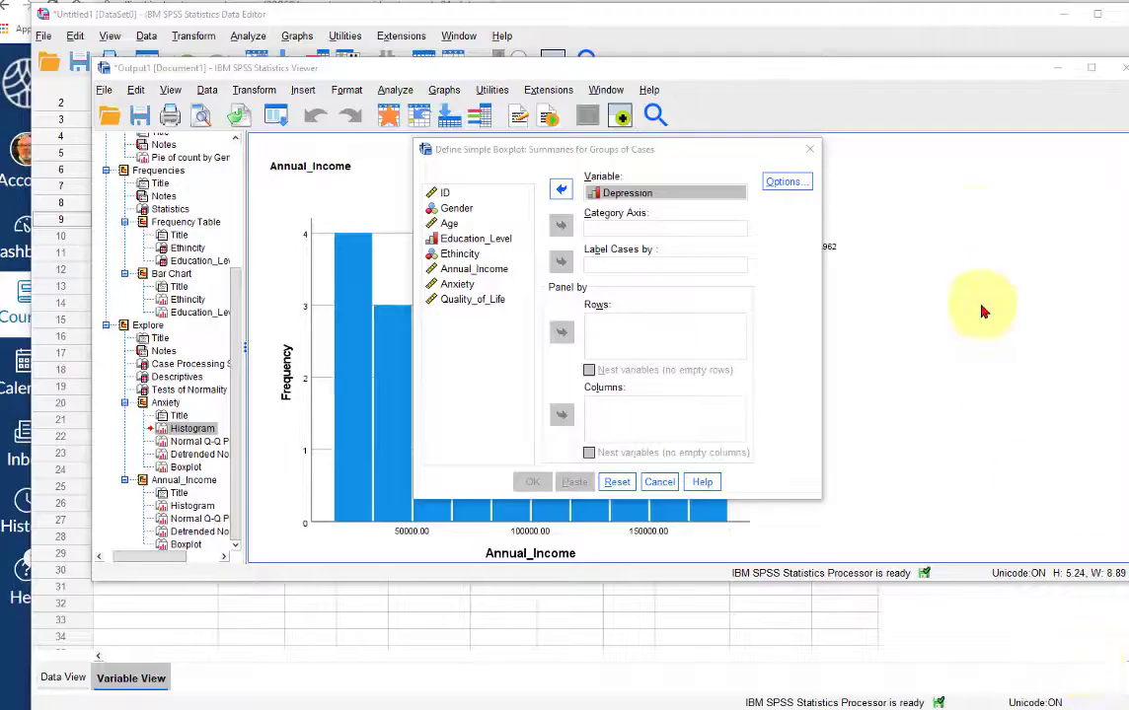
left_click(810, 149)
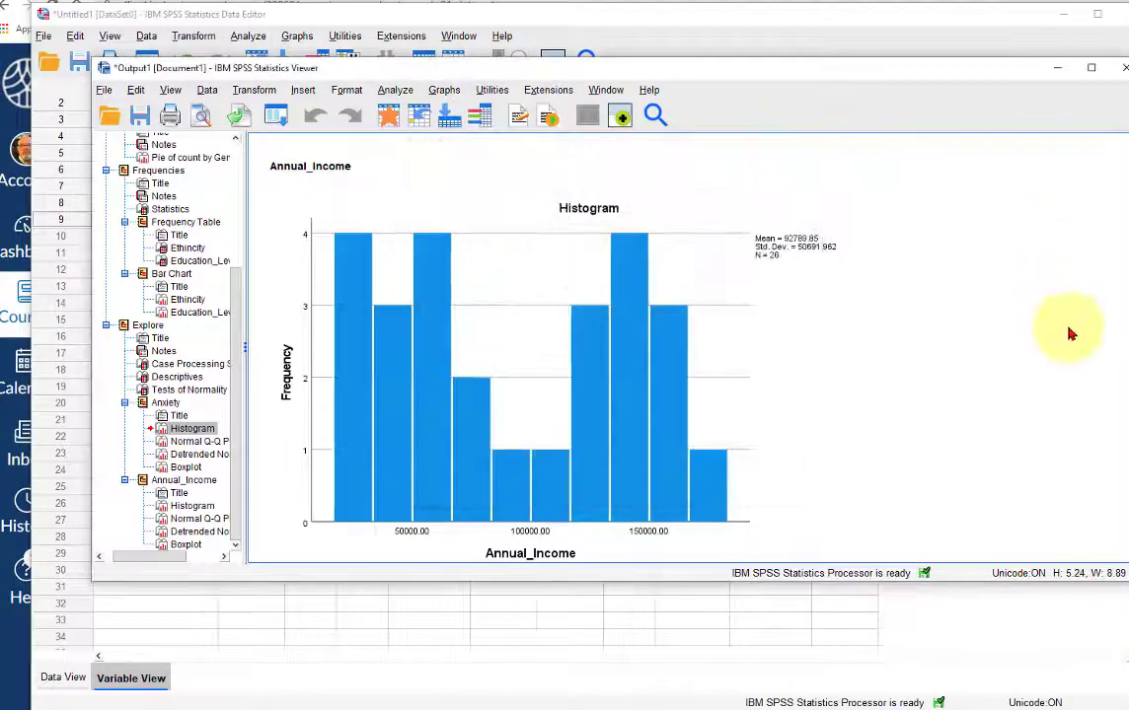
- Reopen Explore and clear Anxiety and Annual_Income from the Dependent List
left_click(395, 90)
mouse_move(427, 158)
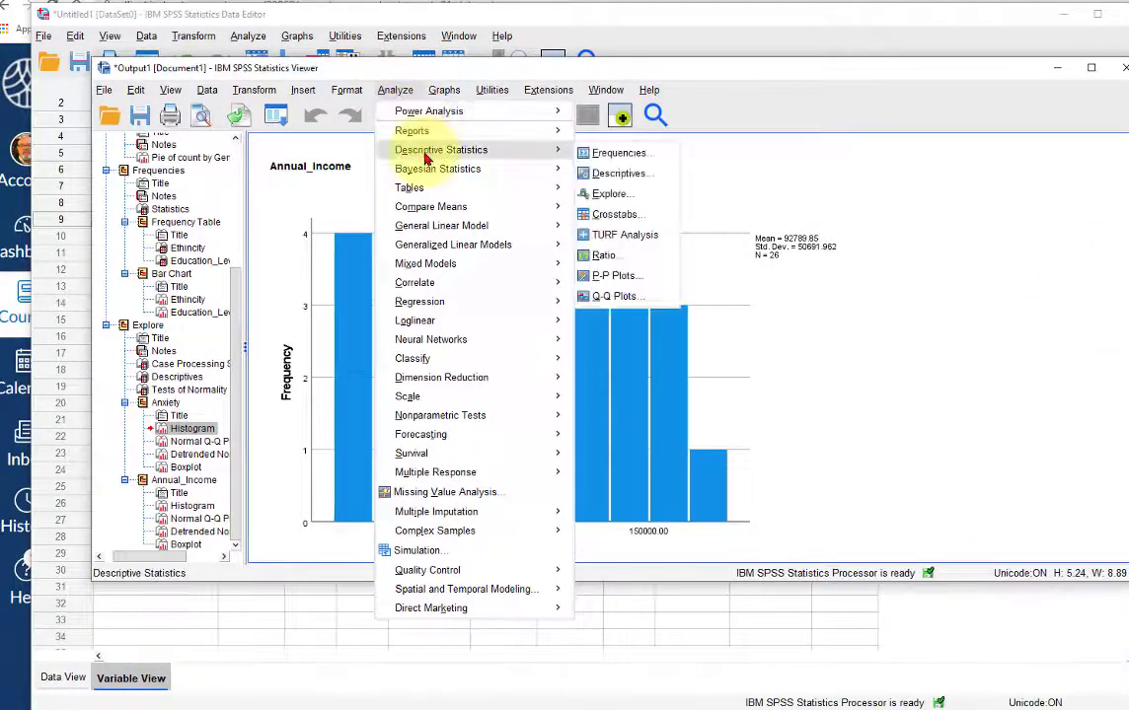
left_click(597, 195)
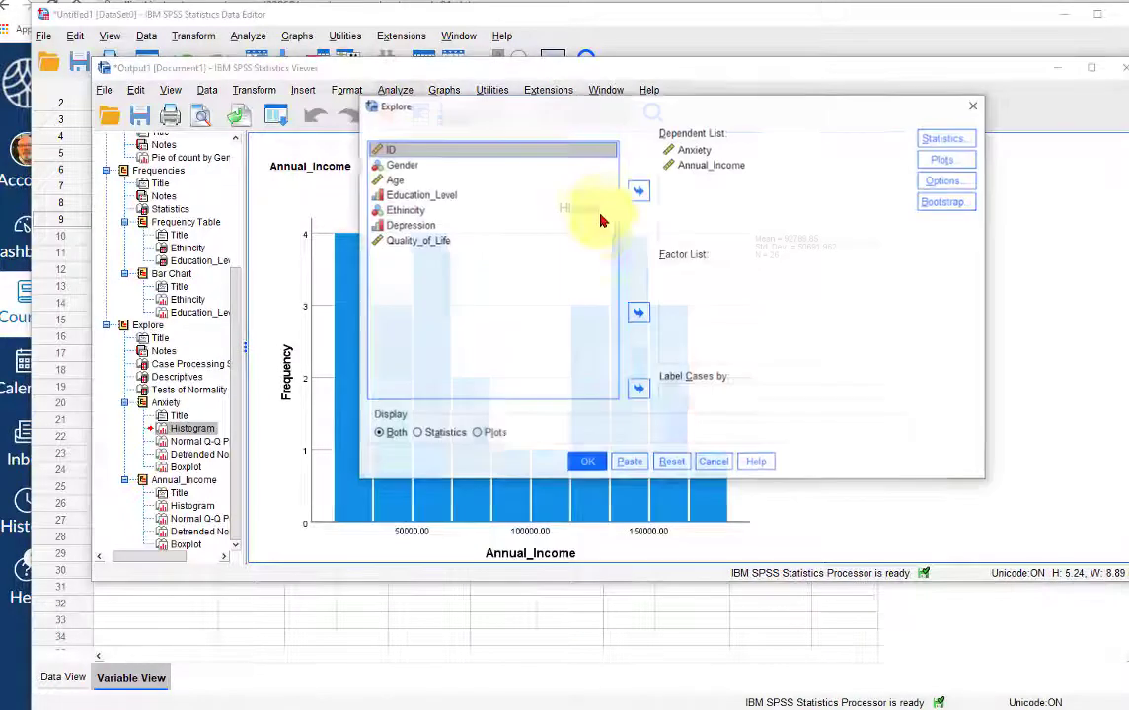
left_click(695, 150)
left_click(639, 190)
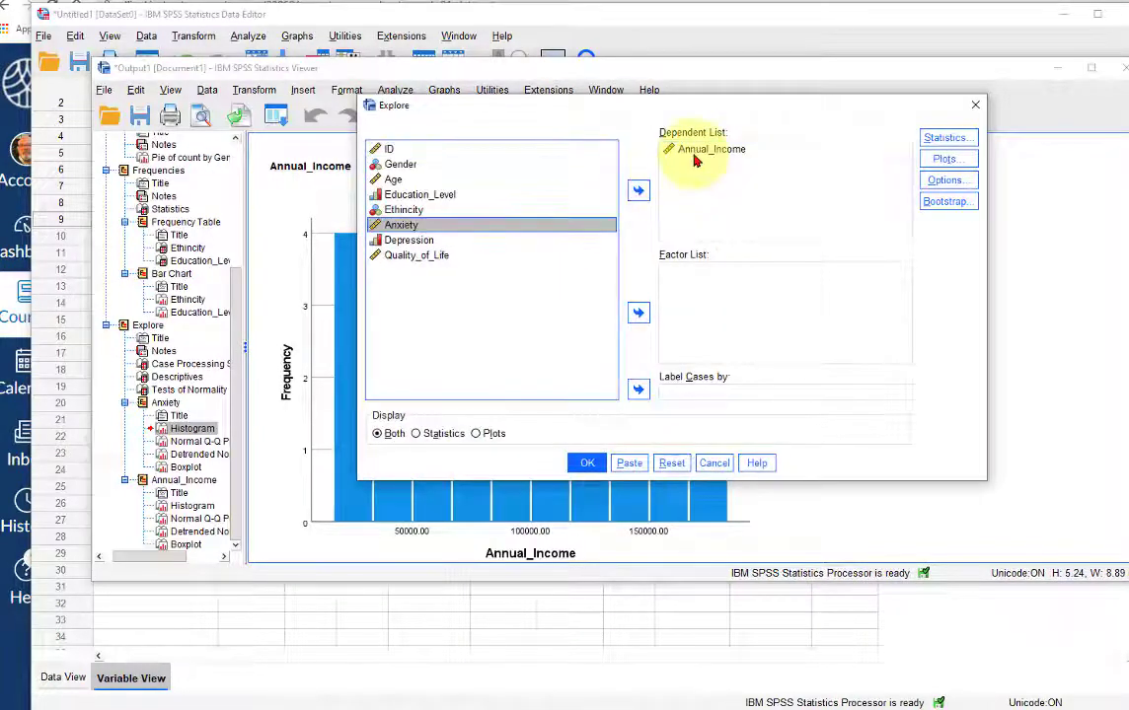
left_click(695, 151)
left_click(638, 190)
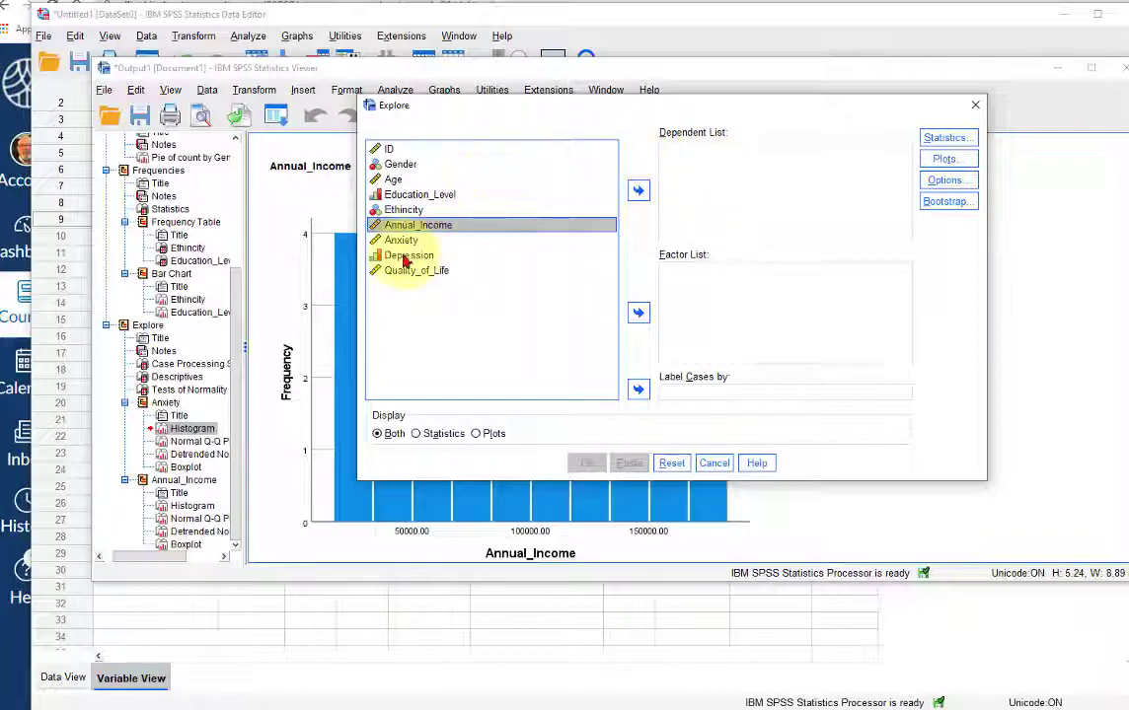
- Add Depression as the dependent variable, keep the plot settings, and run the analysis
left_click(405, 256)
left_click(638, 189)
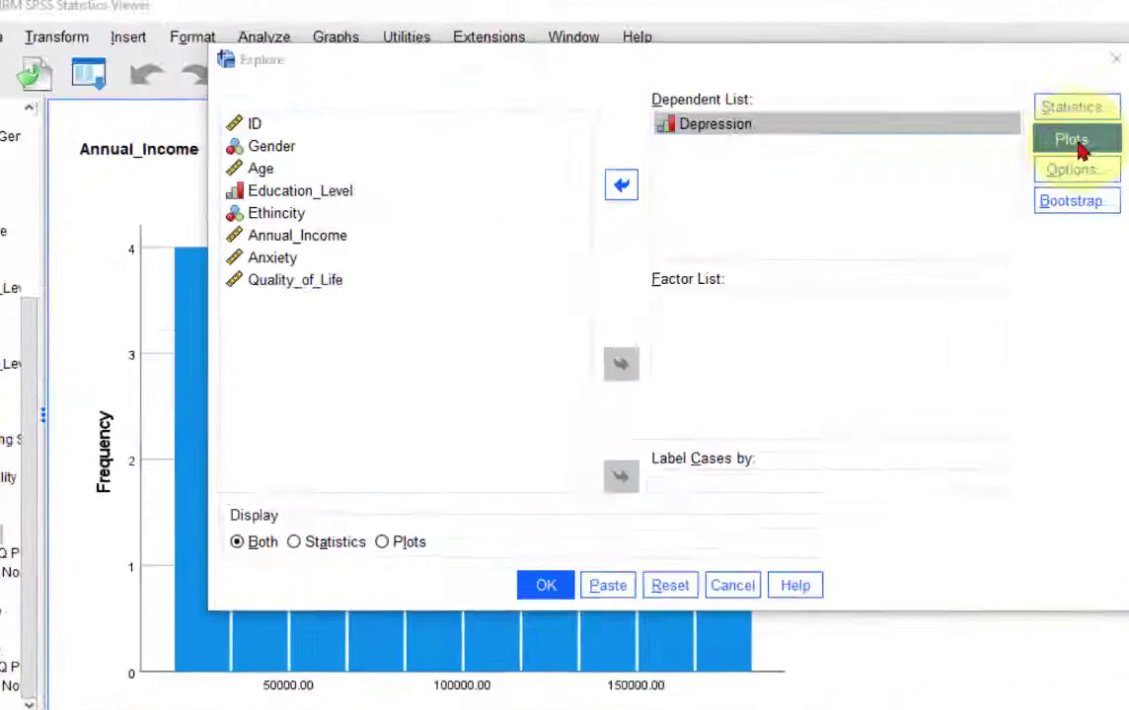
left_click(945, 159)
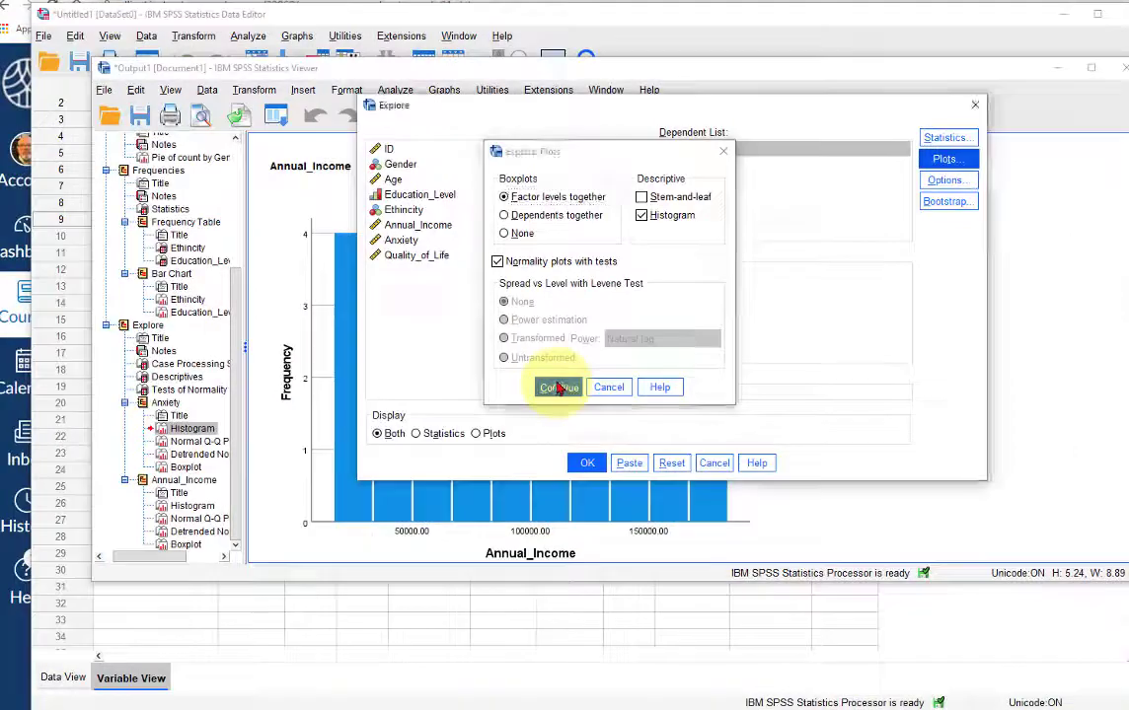
left_click(434, 590)
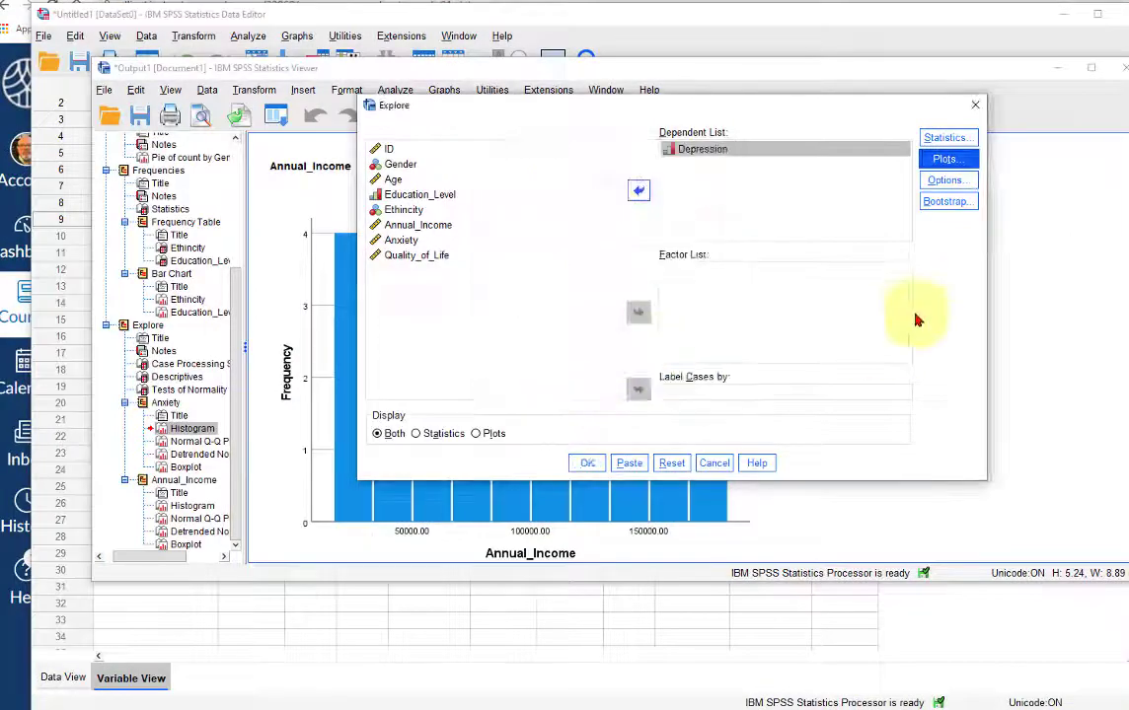
left_click(587, 463)
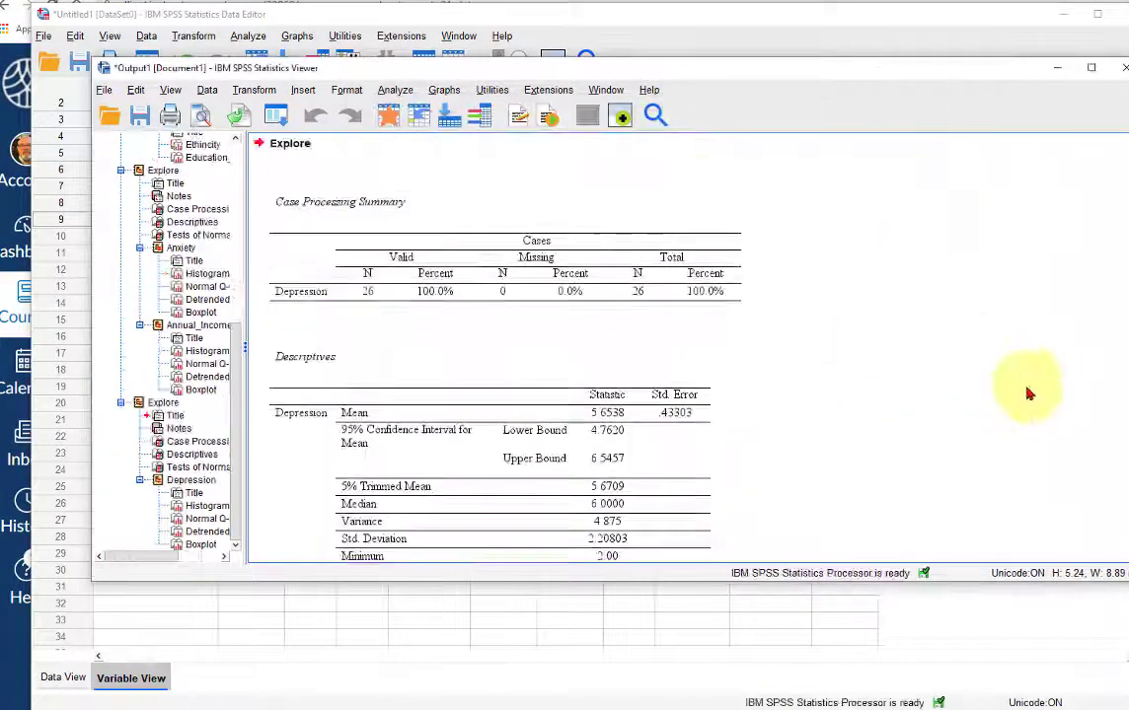
scroll(971, 397, "down", 15)
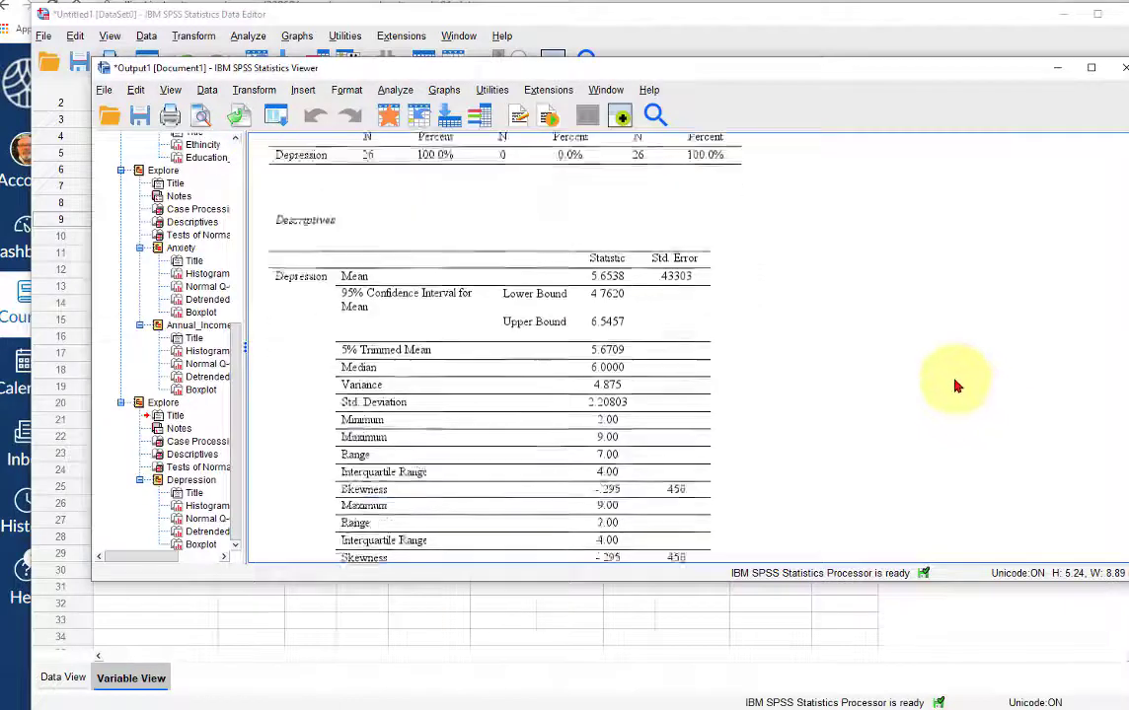
scroll(955, 386, "down", 15)
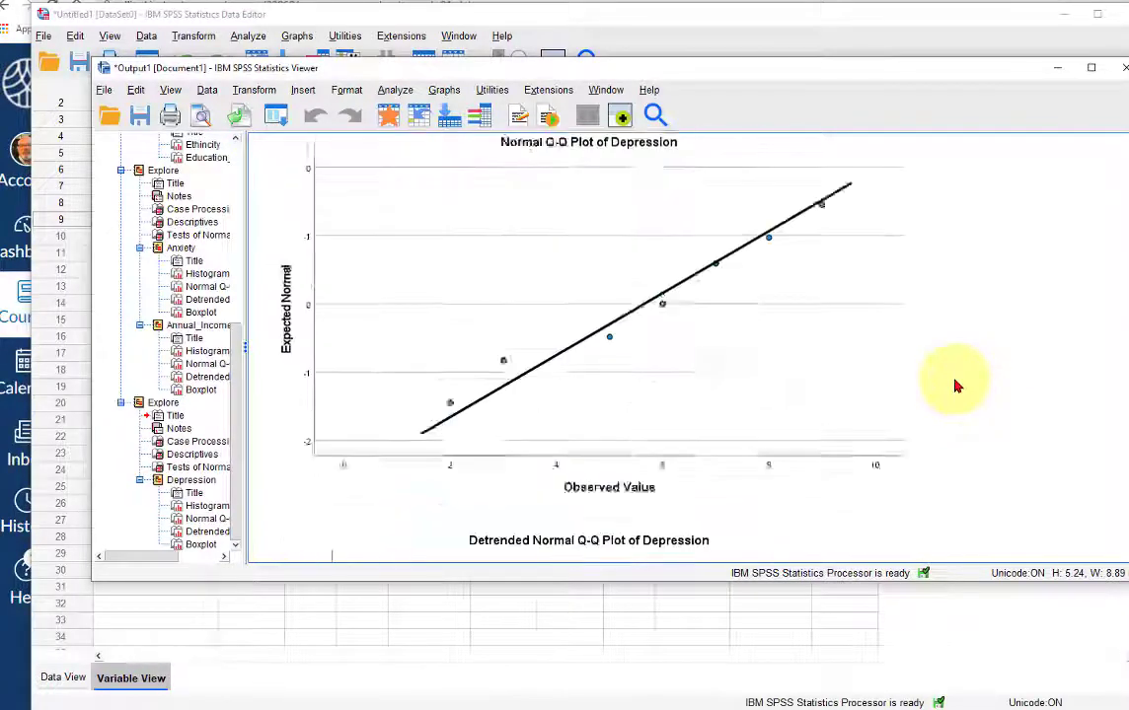
scroll(955, 385, "up", 1)
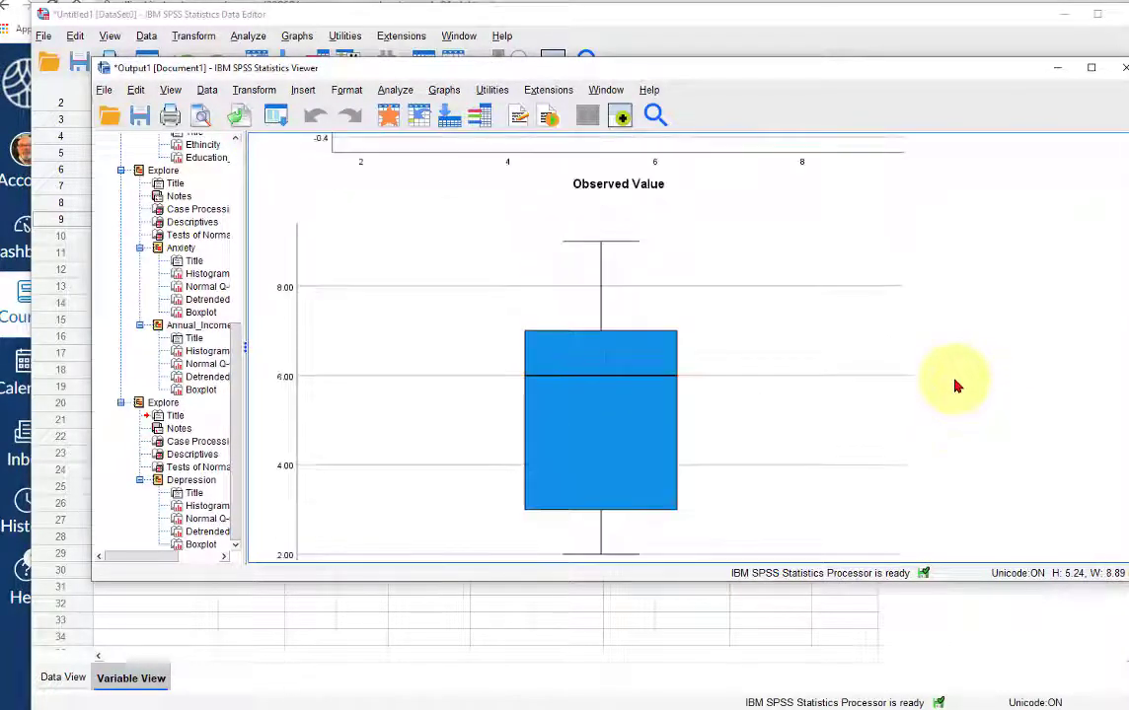
scroll(955, 385, "down", 1)
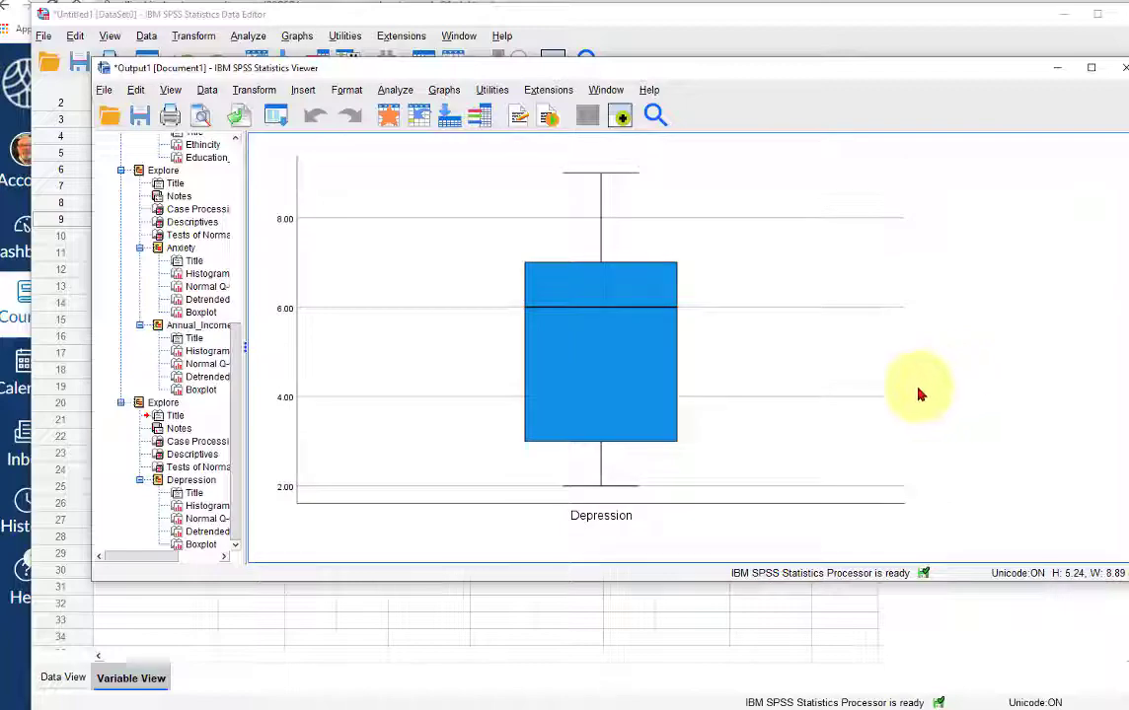